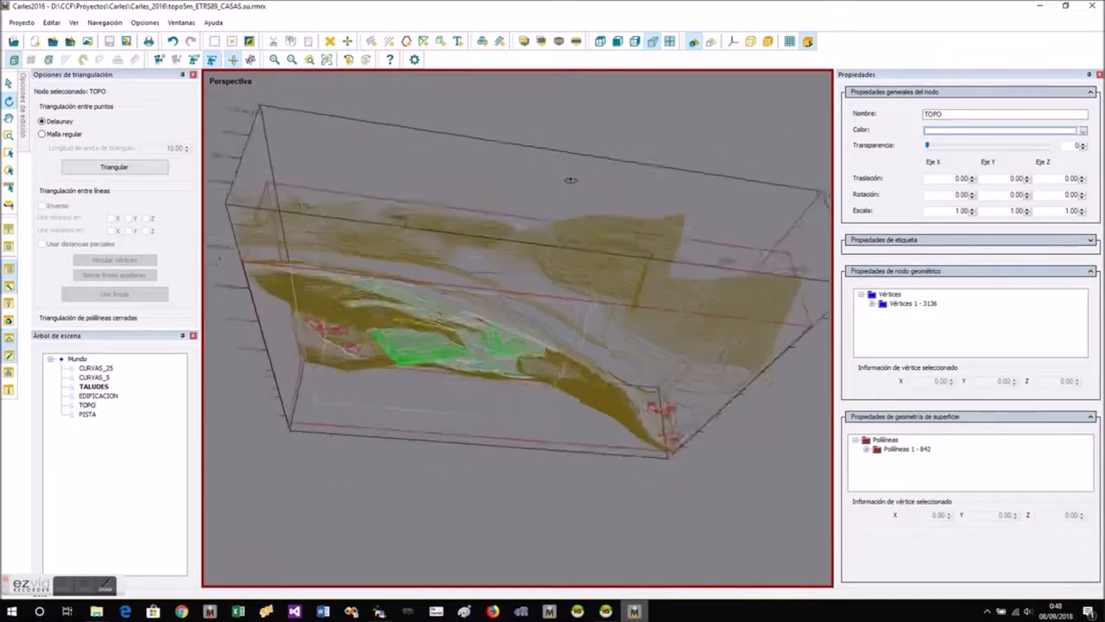
# Insert the aerial image carles_imagen_texture1.jpg from the Carles project folder into the scene.
pyautogui.scroll(4, 451, 336)
pyautogui.moveTo(451, 336); pyautogui.dragTo(782, 215)
pyautogui.scroll(5, 377, 248)
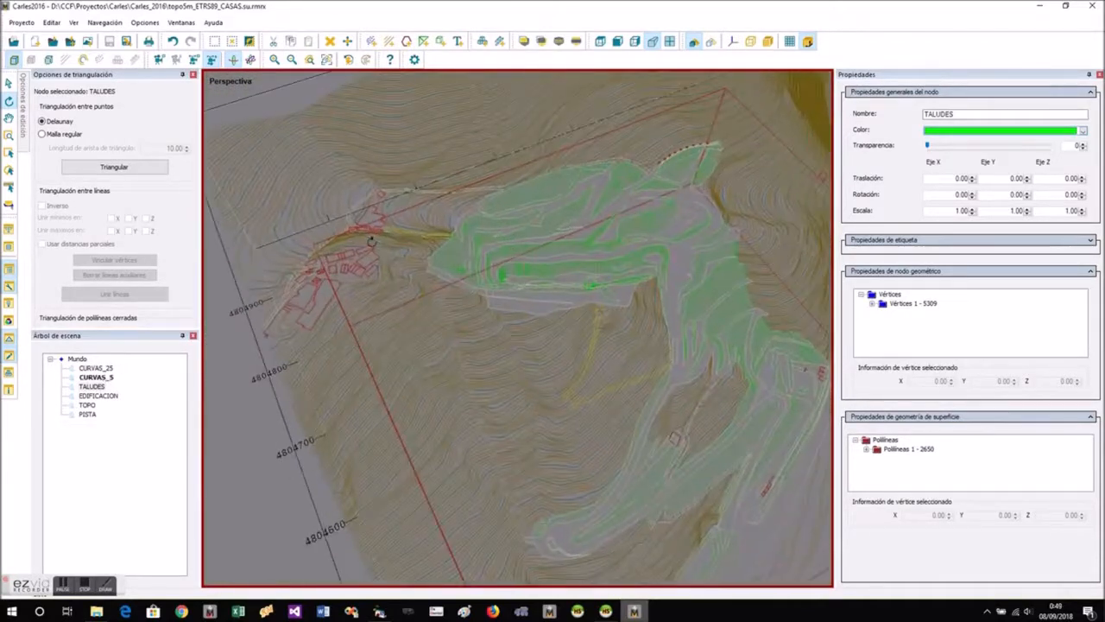
pyautogui.scroll(-4, 460, 340)
pyautogui.moveTo(461, 340); pyautogui.dragTo(410, 380)
pyautogui.click(126, 44)
pyautogui.scroll(-2, 762, 398)
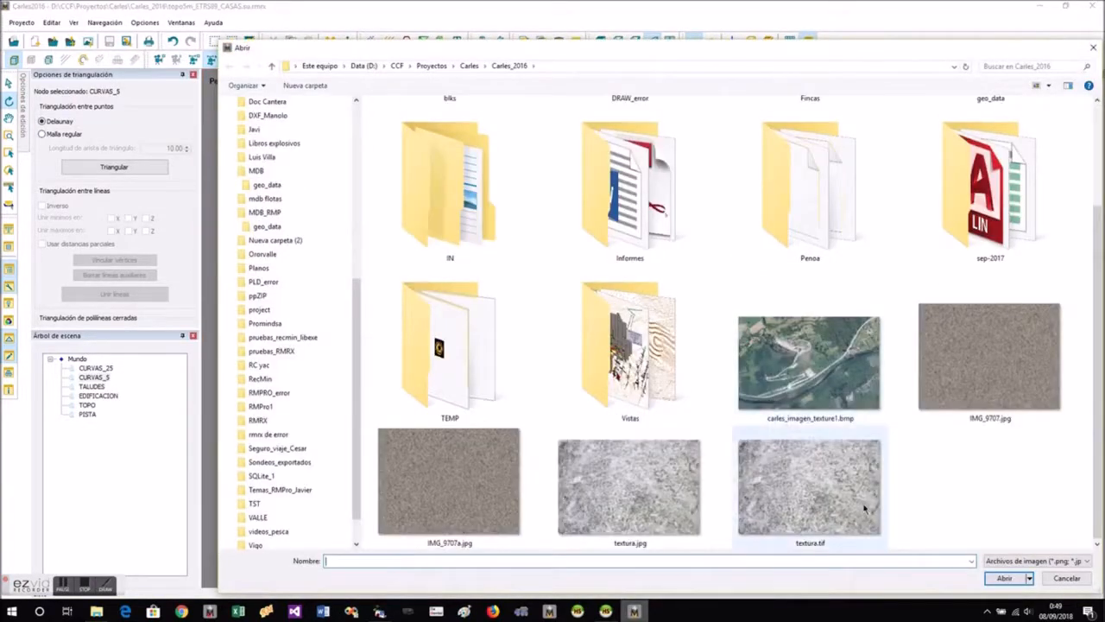
pyautogui.click(478, 67)
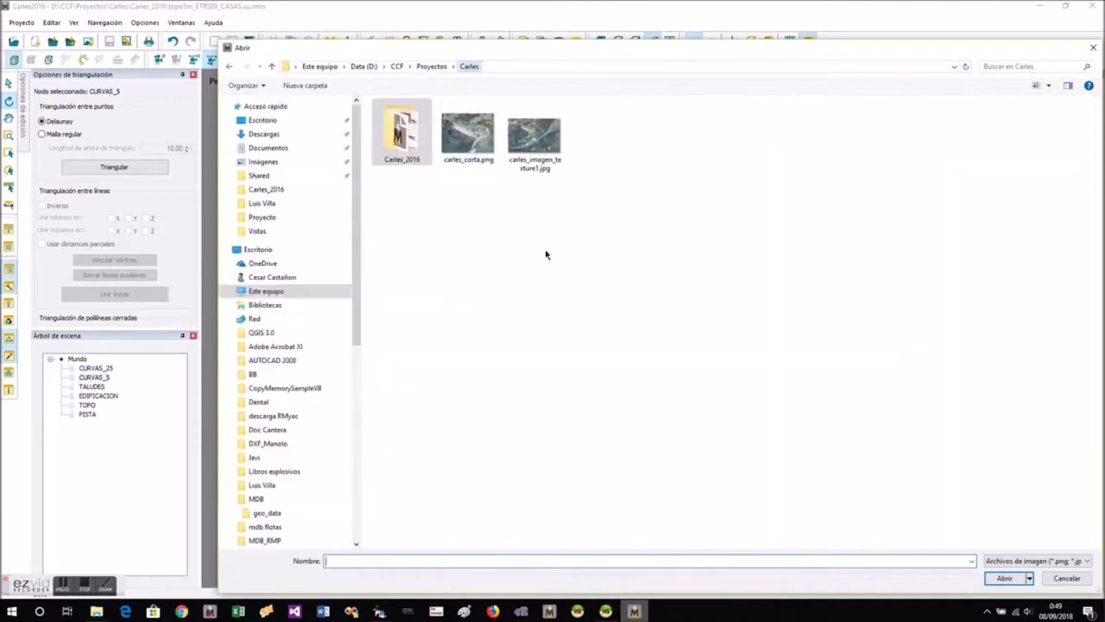
pyautogui.doubleClick(553, 150)
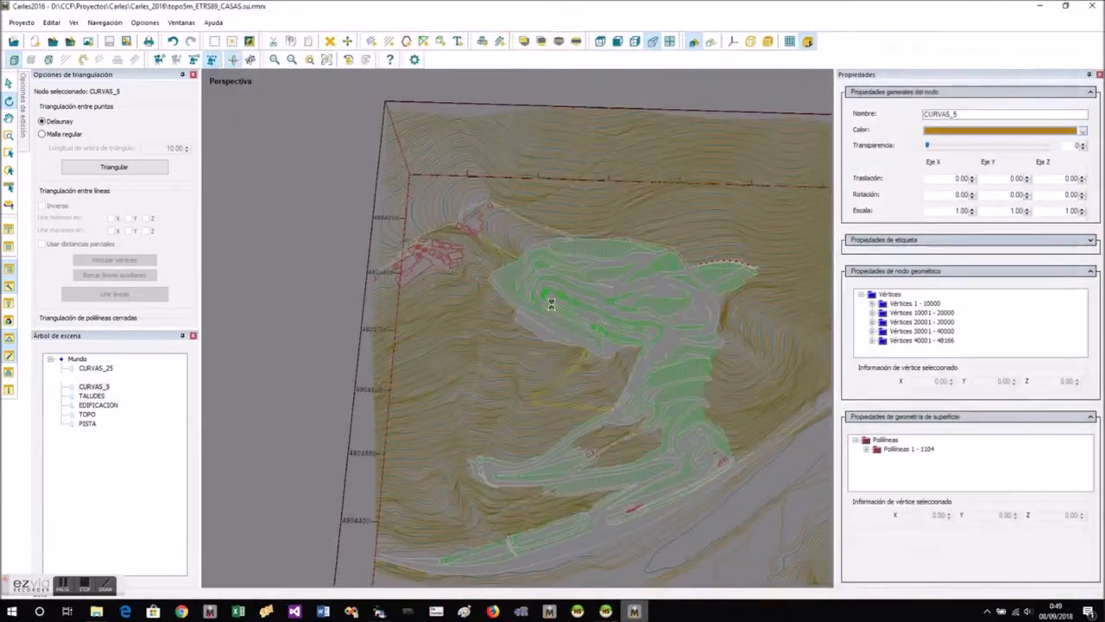
pyautogui.scroll(-10, 430, 283)
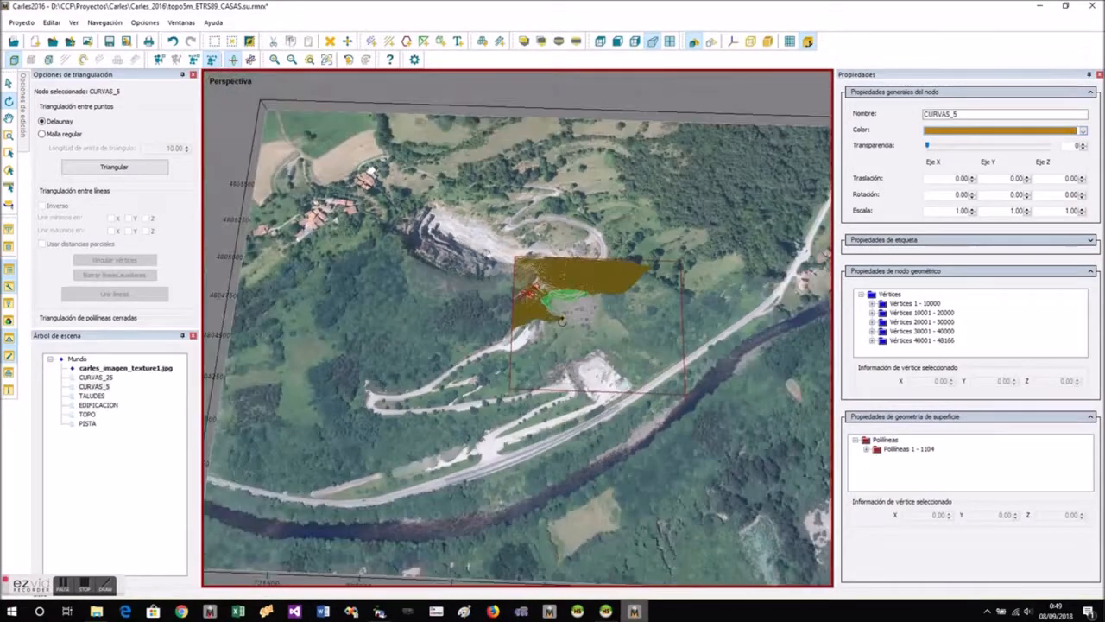
# Set the Z world position of pixel 1 to 0 for the carles_imagen_texture1.jpg raster.
pyautogui.press('Escape')
pyautogui.moveTo(629, 455); pyautogui.dragTo(638, 494)
pyautogui.scroll(5, 366, 178)
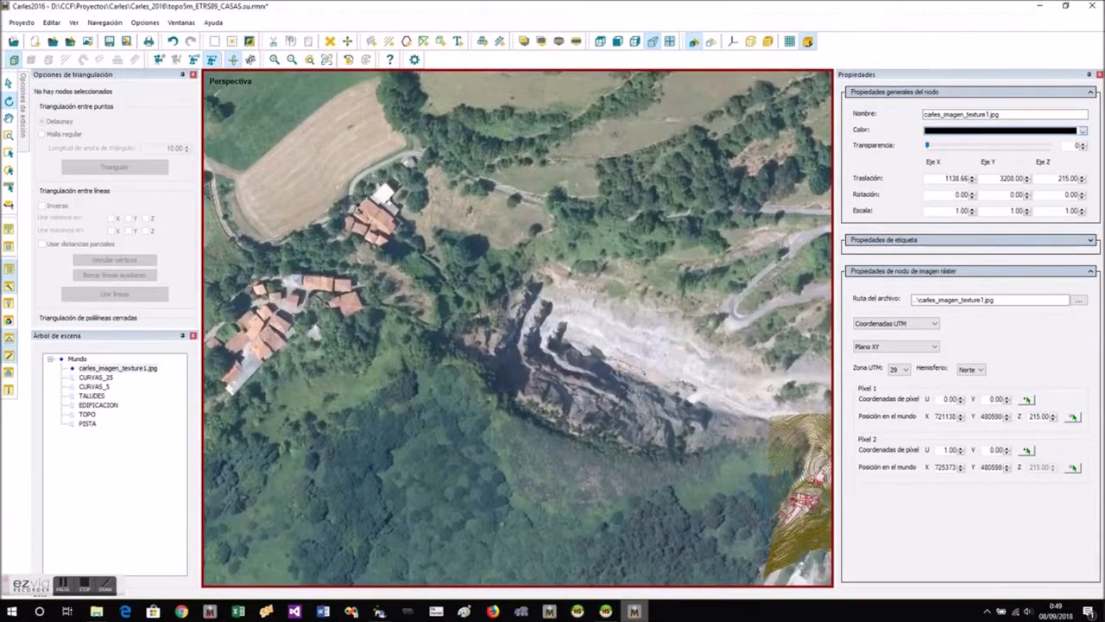
pyautogui.scroll(-2, 346, 235)
pyautogui.scroll(7, 679, 424)
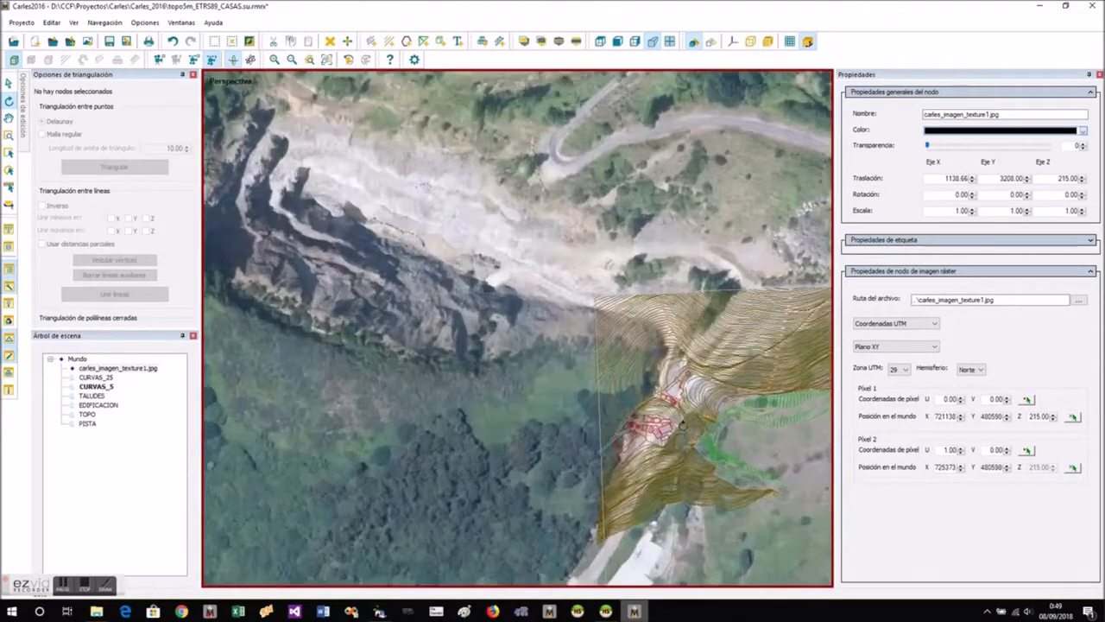
pyautogui.scroll(2, 680, 424)
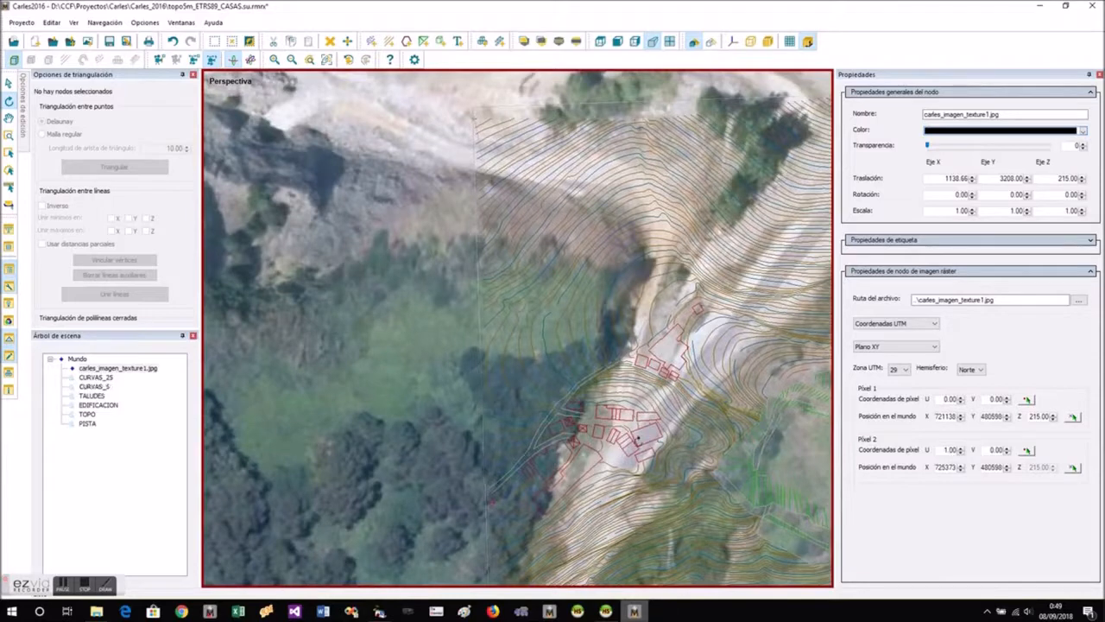
pyautogui.scroll(-5, 673, 345)
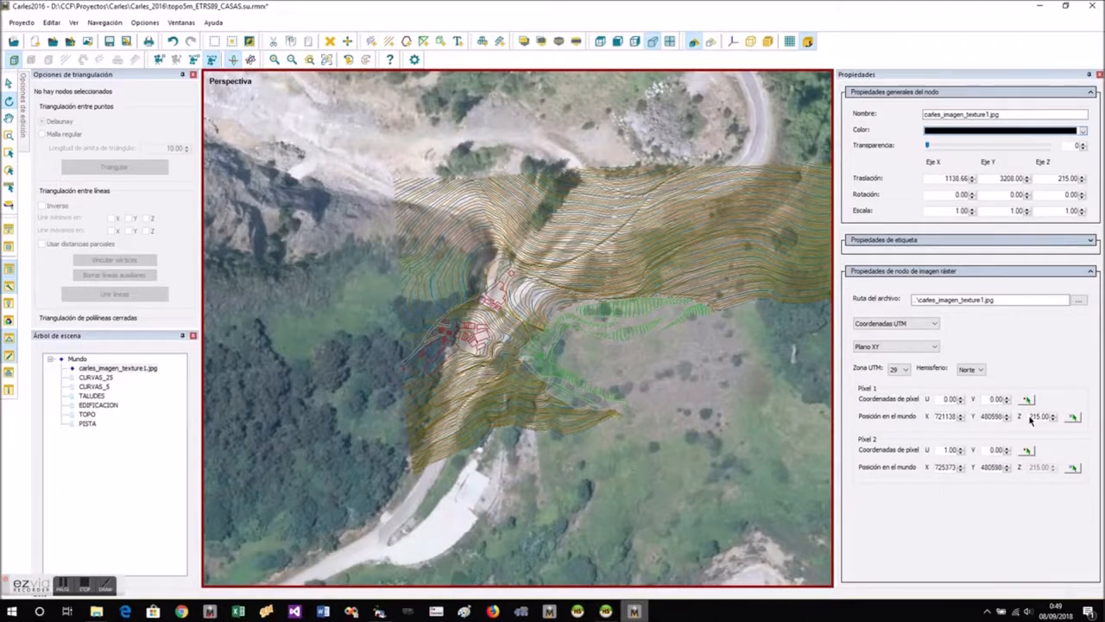
pyautogui.click(1030, 417)
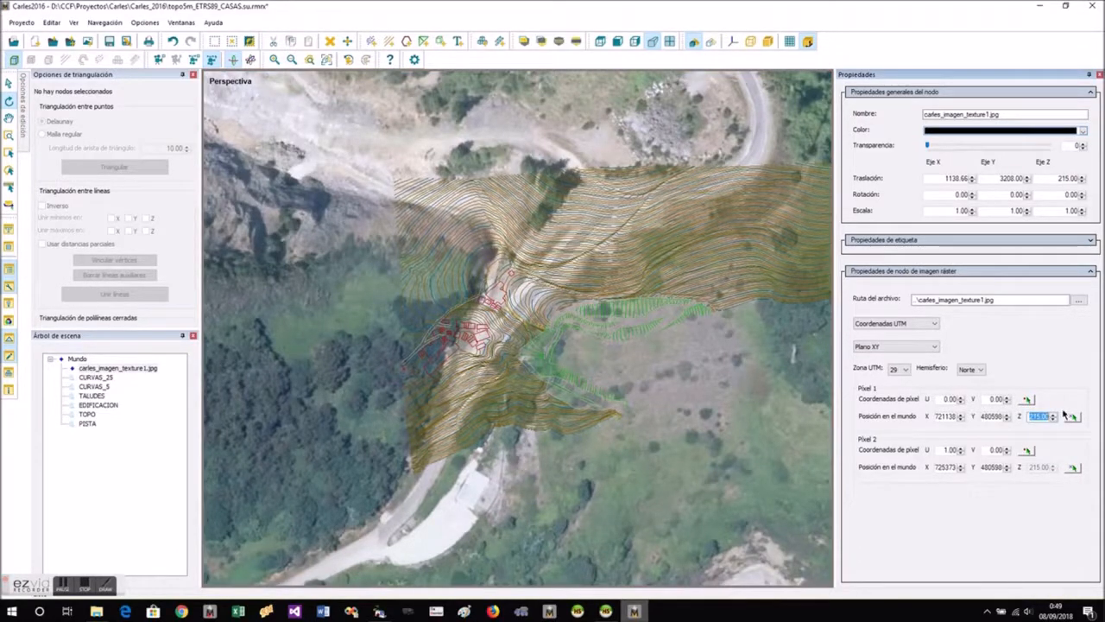
pyautogui.write('0')
pyautogui.press('Return')
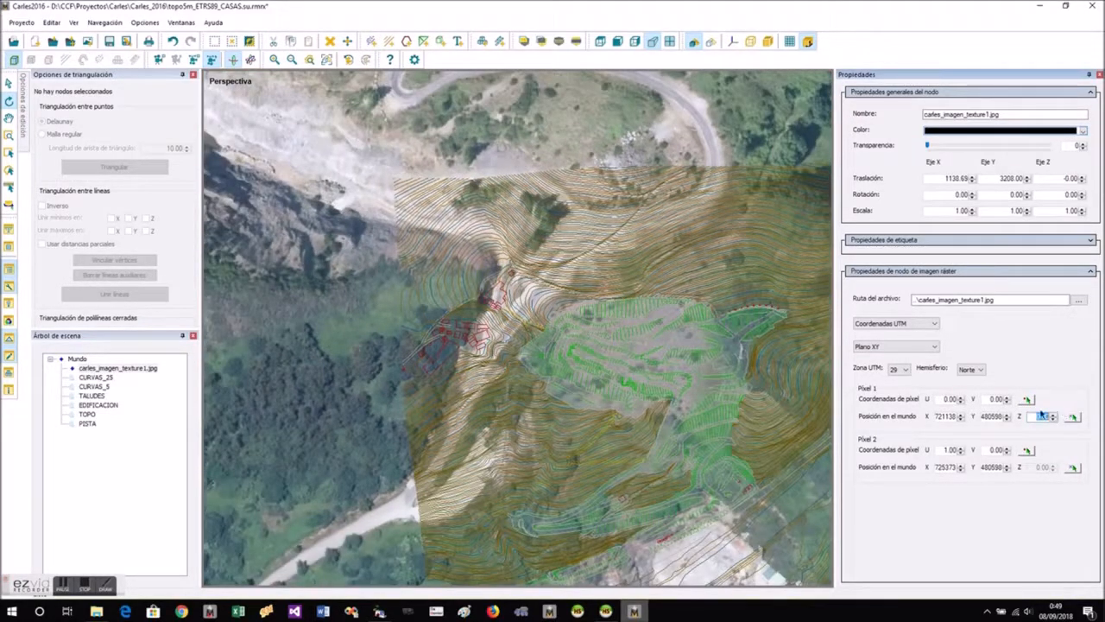
# Pick the pixel 1 coordinates at the upper corner of the white-roofed building in the northwestern village of the aerial image.
pyautogui.scroll(-3, 678, 332)
pyautogui.scroll(1, 676, 324)
pyautogui.scroll(6, 676, 324)
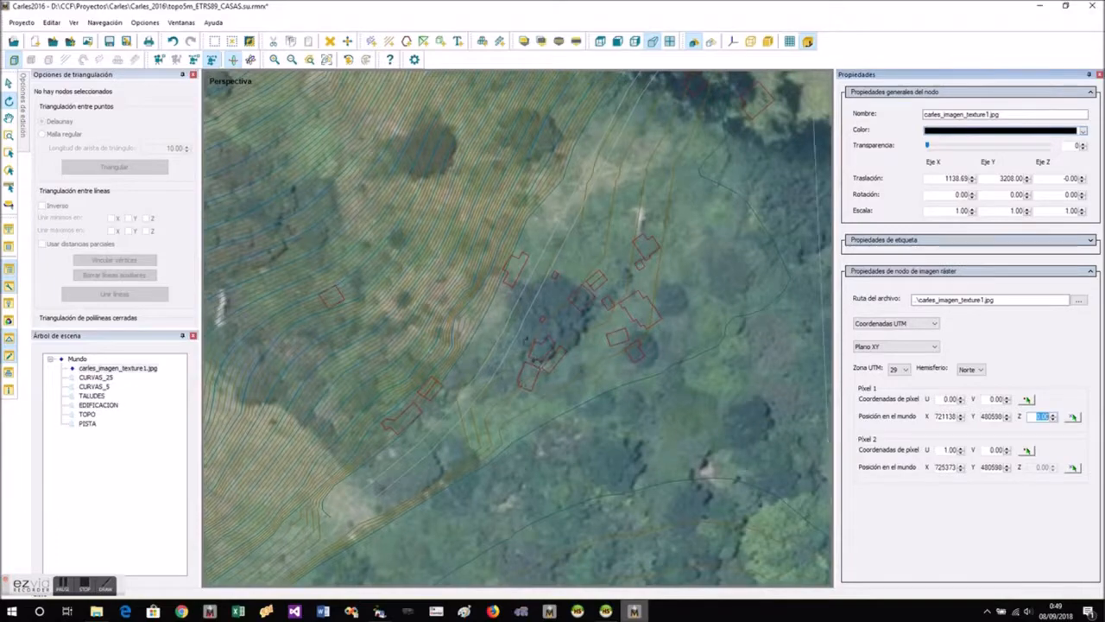
pyautogui.scroll(-6, 484, 259)
pyautogui.scroll(-2, 312, 276)
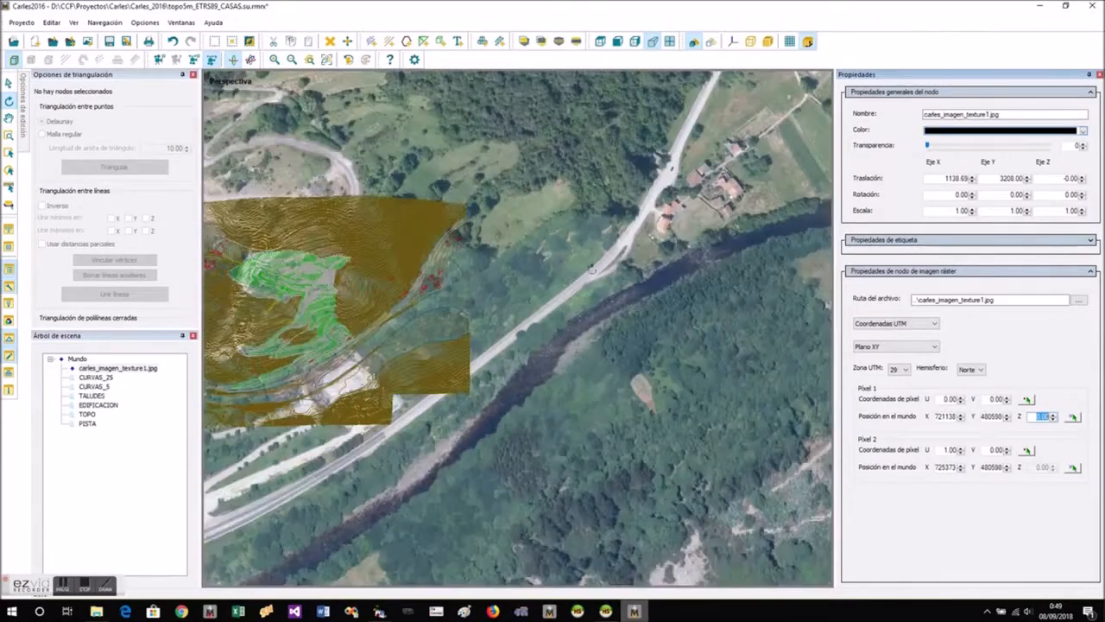
pyautogui.scroll(3, 665, 226)
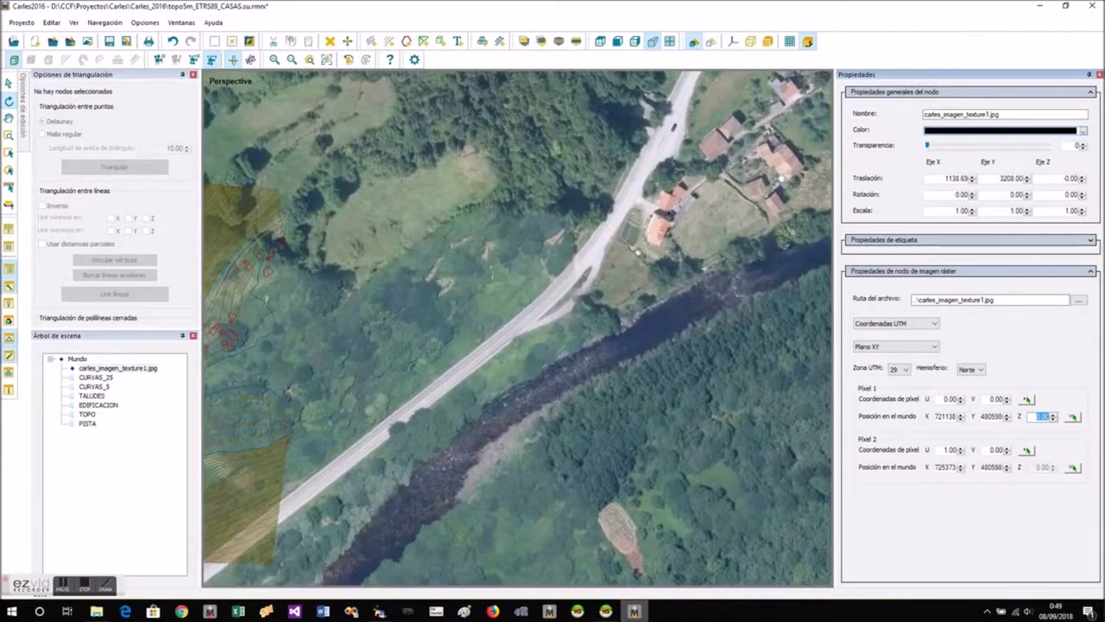
pyautogui.scroll(2, 652, 246)
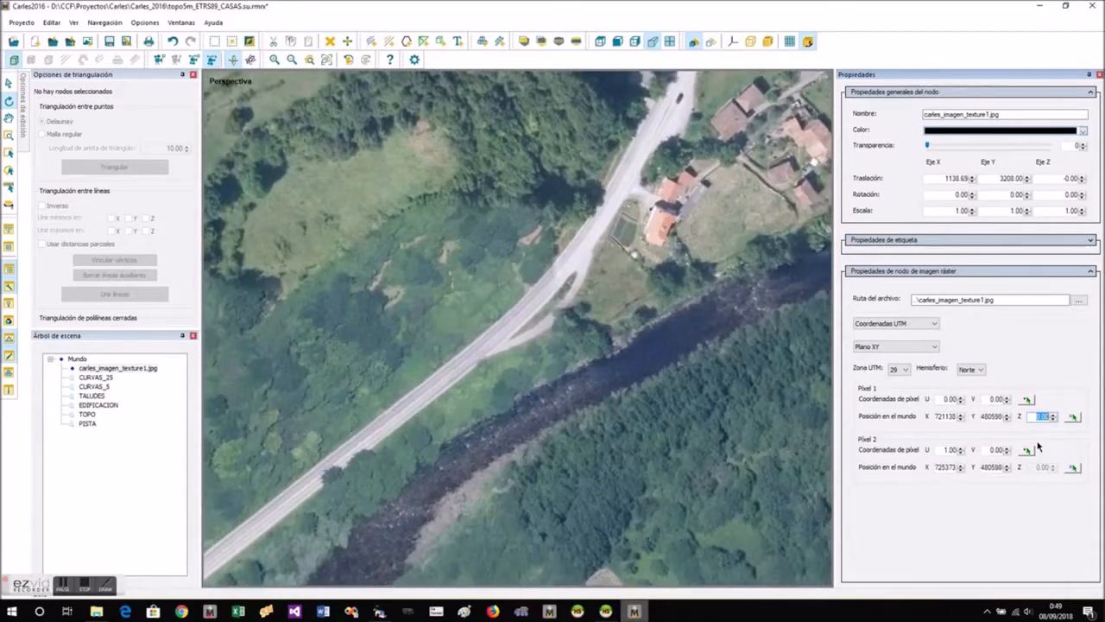
pyautogui.scroll(-5, 693, 287)
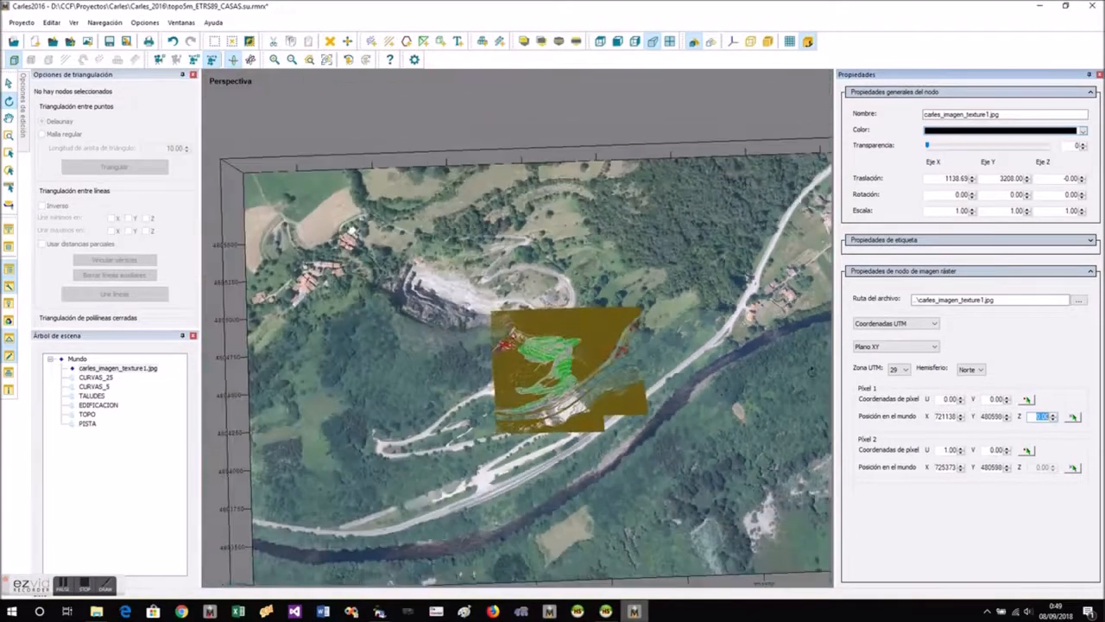
pyautogui.scroll(5, 318, 239)
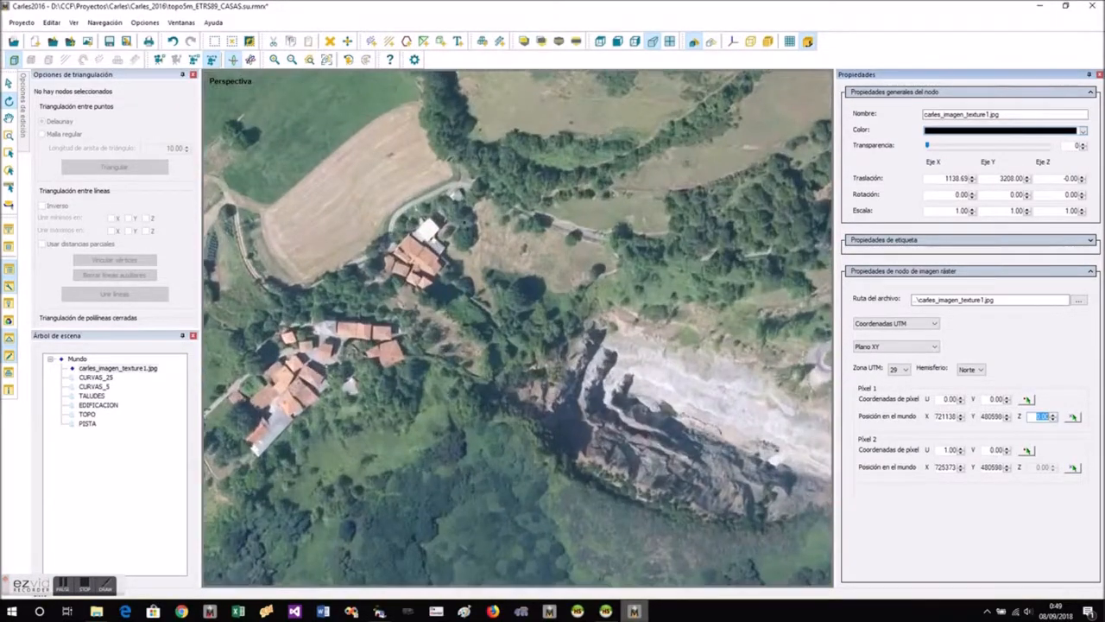
pyautogui.scroll(5, 417, 214)
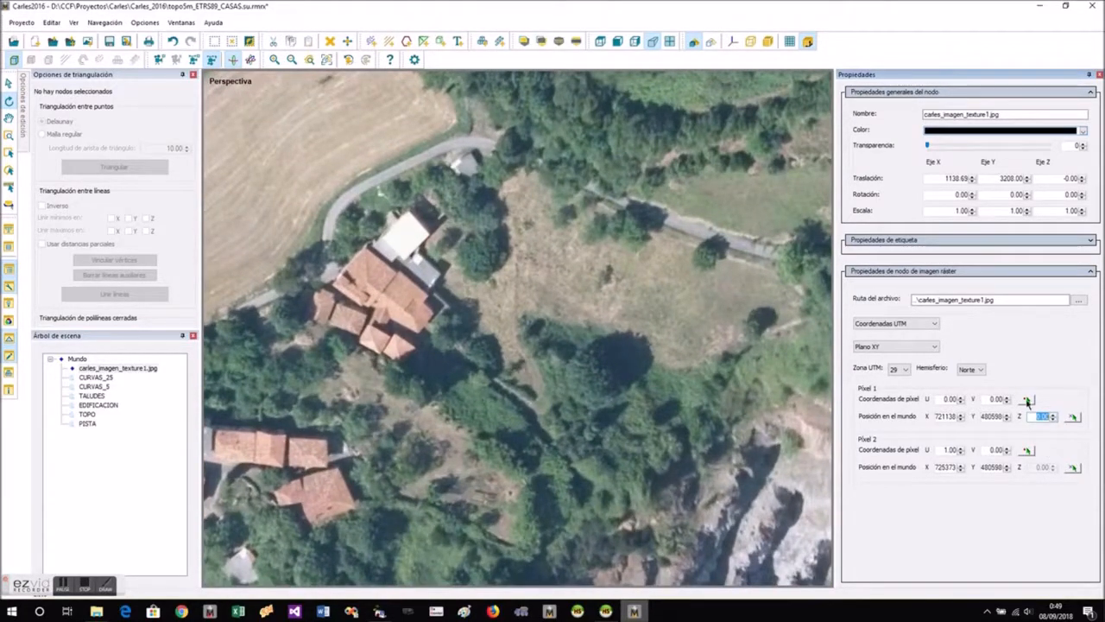
pyautogui.click(408, 213)
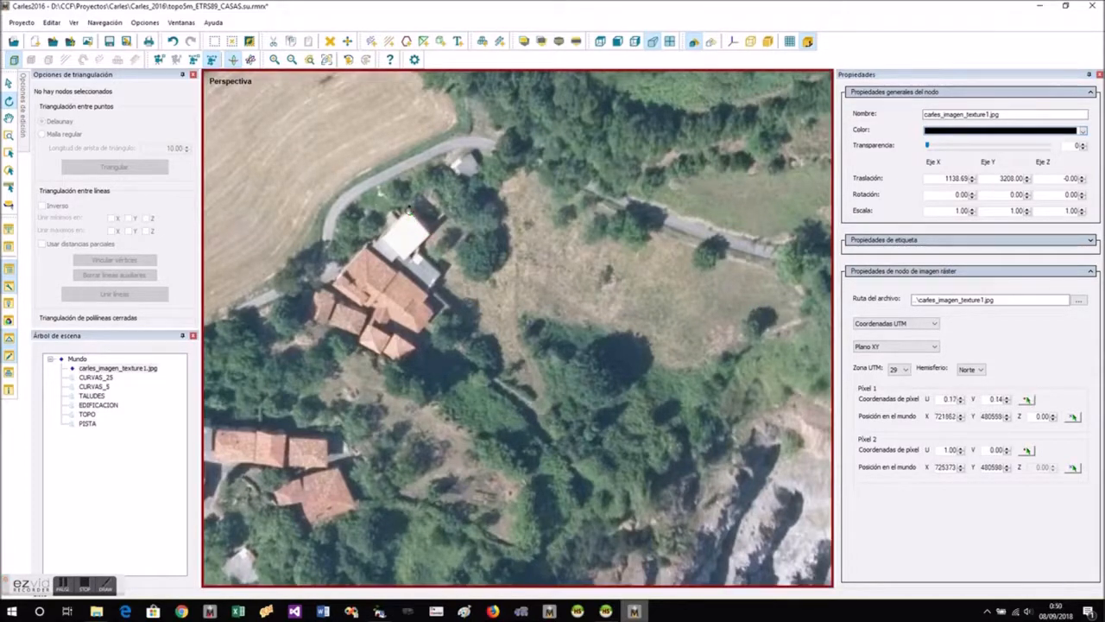
# Pick the pixel 2 coordinates at the lower corner of the orange-roofed house between the road and the river.
pyautogui.scroll(-8, 425, 281)
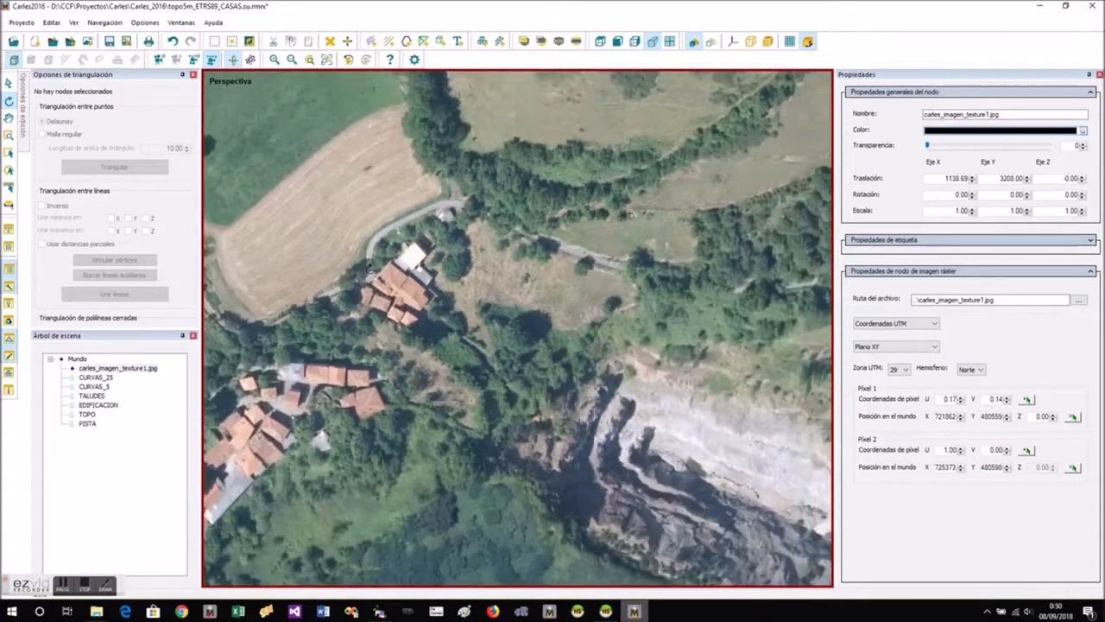
pyautogui.scroll(-3, 499, 323)
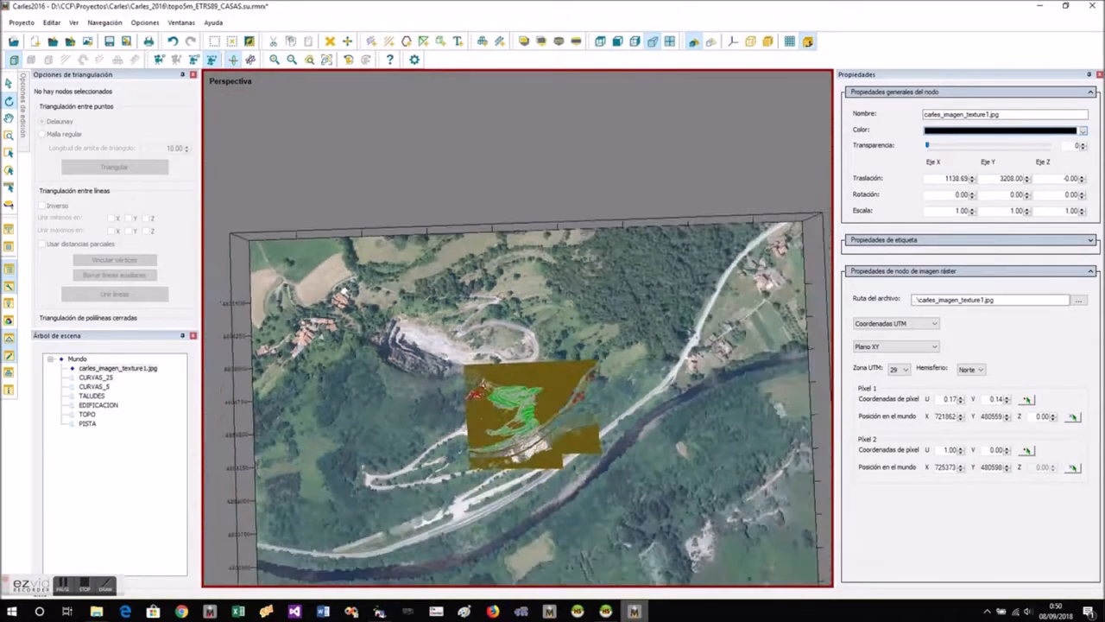
pyautogui.scroll(5, 763, 451)
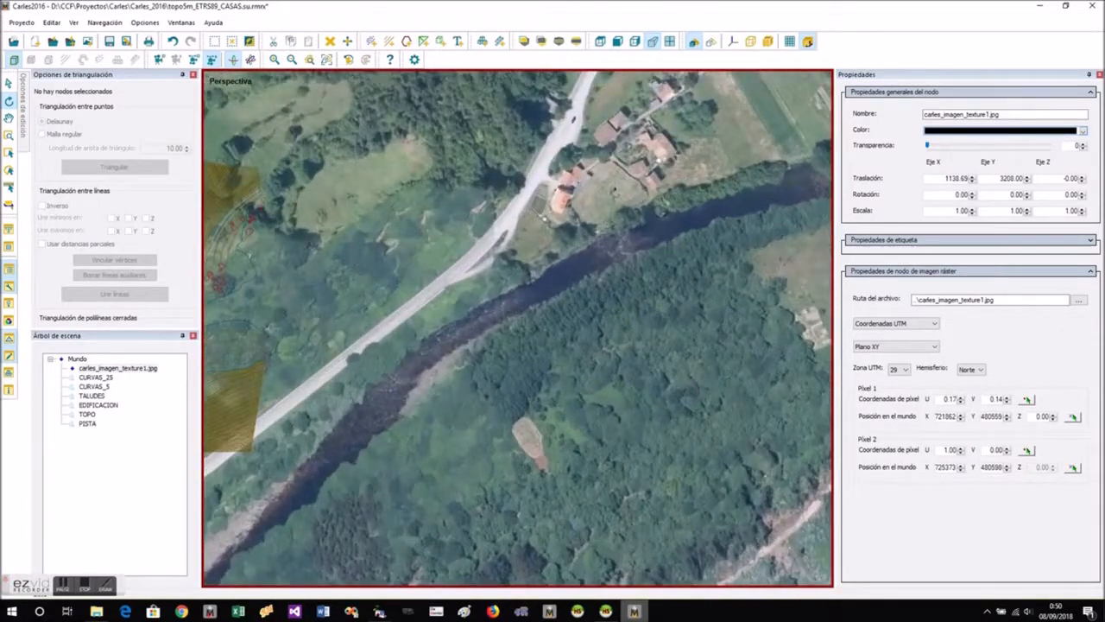
pyautogui.scroll(6, 570, 181)
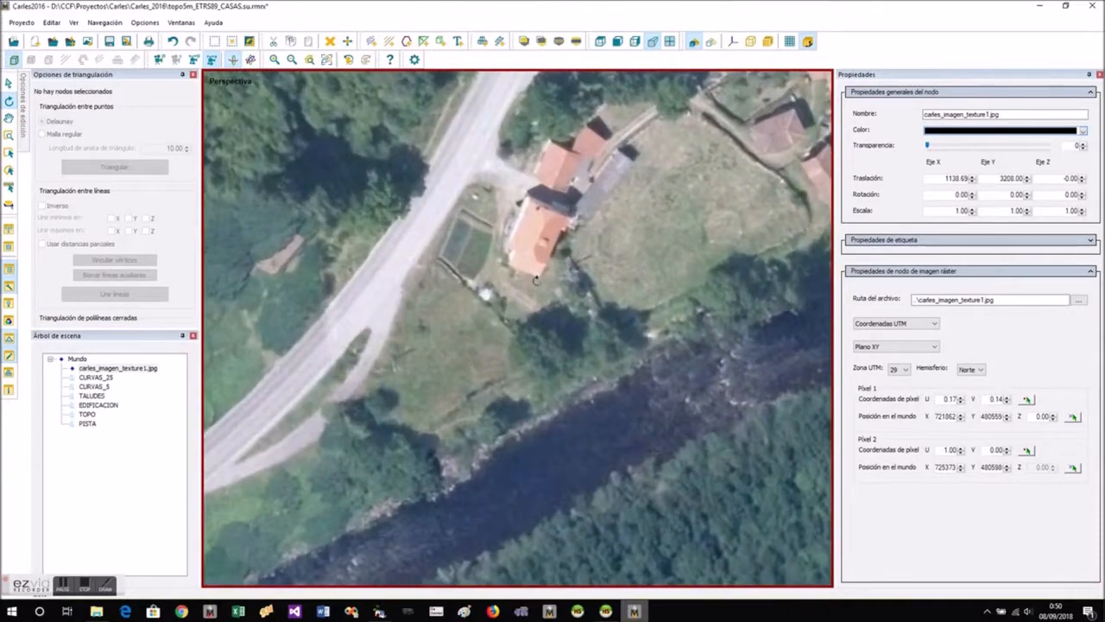
pyautogui.click(1026, 450)
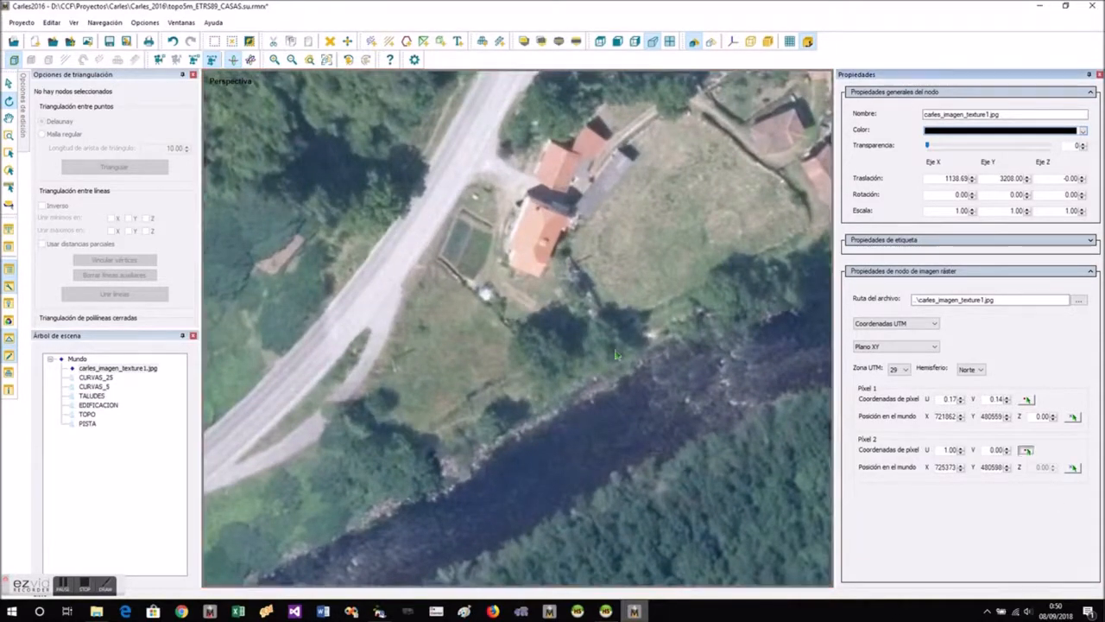
pyautogui.click(536, 273)
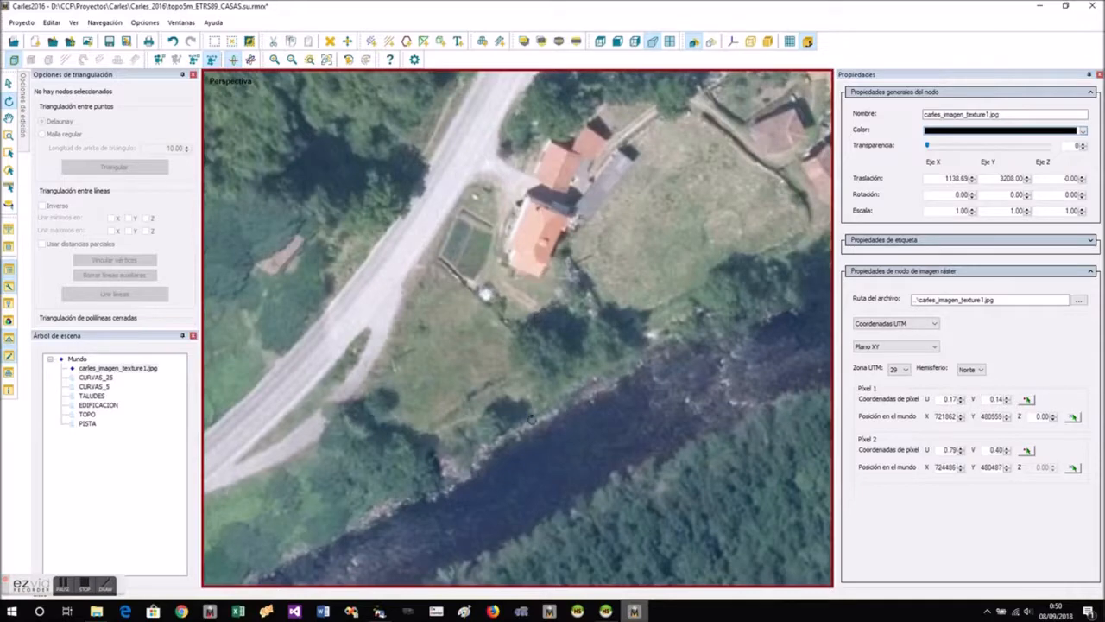
# Set the world position of pixel 2 at the lower corner of the matching red building outline in the eastern group.
pyautogui.scroll(-10, 562, 395)
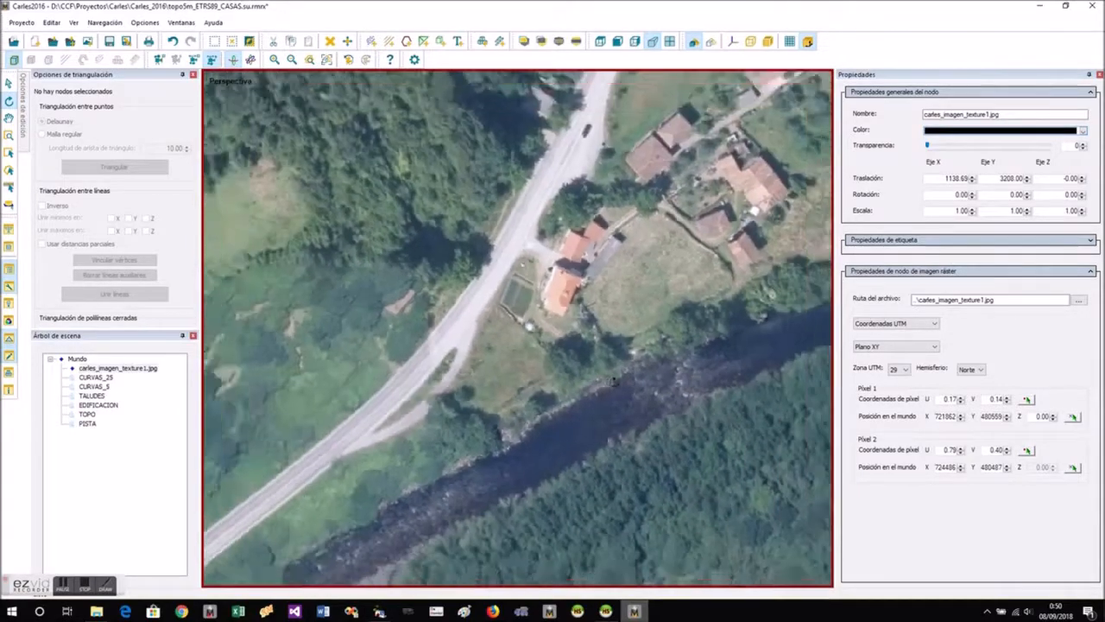
pyautogui.scroll(-1, 695, 402)
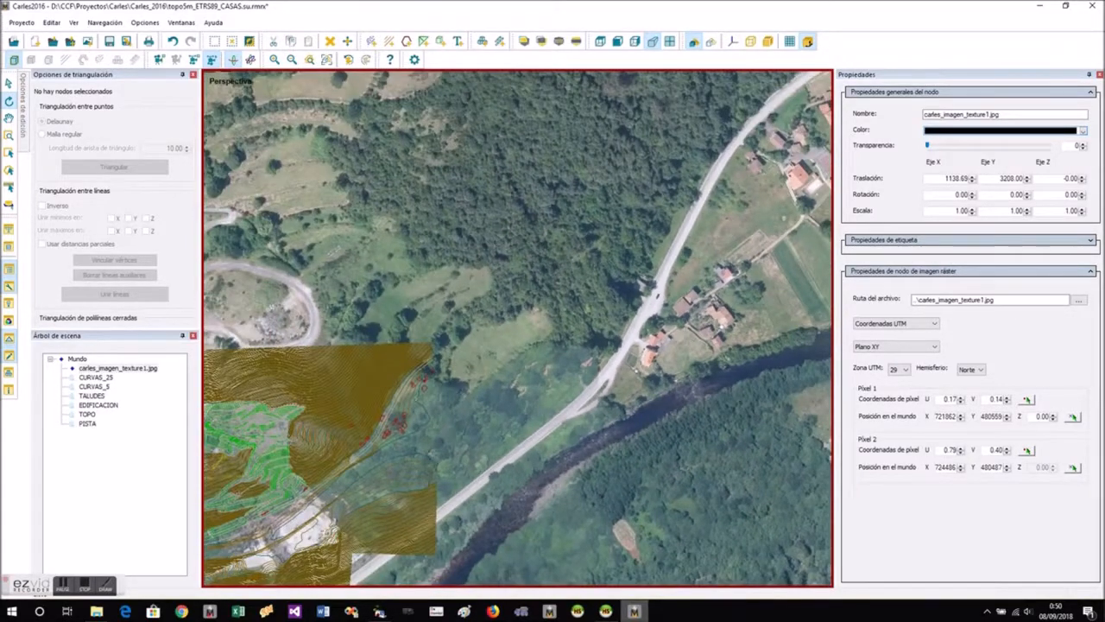
pyautogui.scroll(-1, 516, 192)
pyautogui.scroll(5, 411, 453)
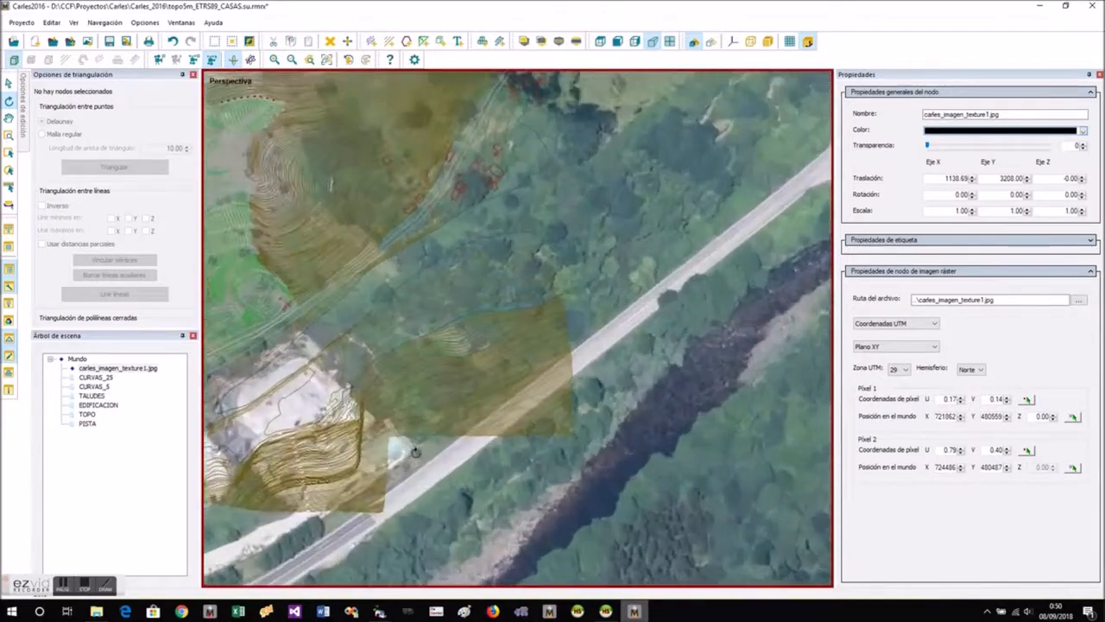
pyautogui.scroll(-2, 415, 451)
pyautogui.scroll(6, 443, 253)
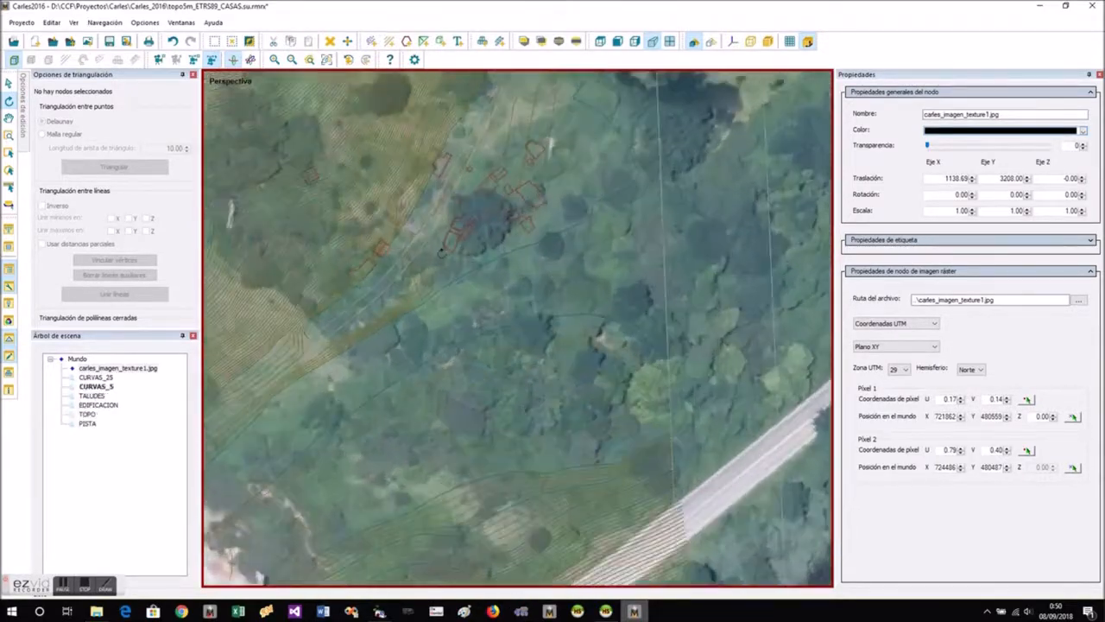
pyautogui.click(1073, 468)
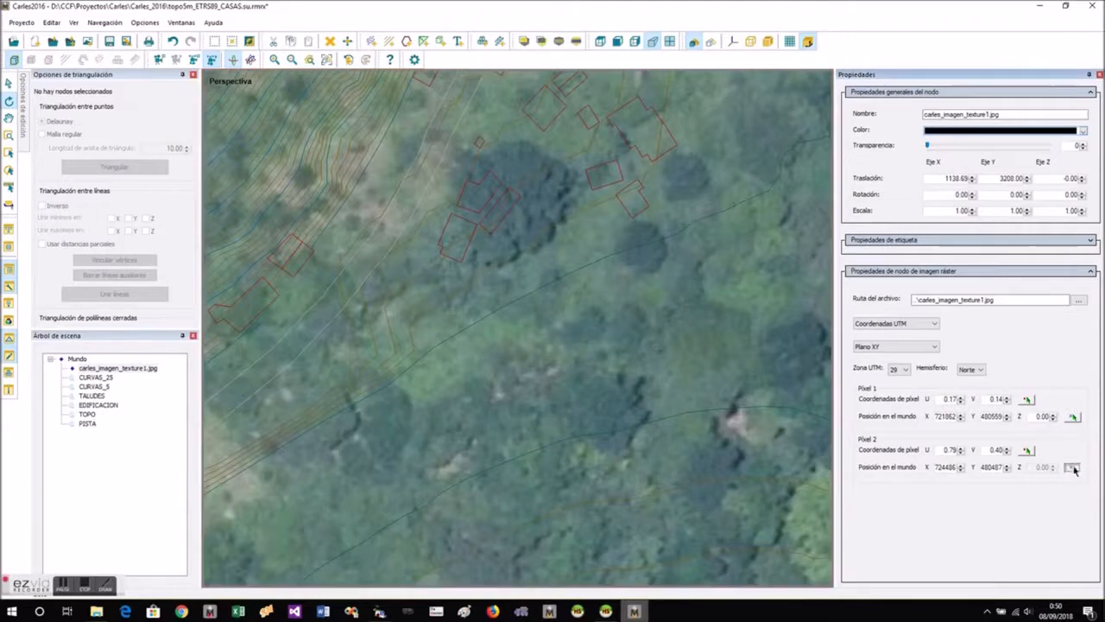
pyautogui.click(460, 269)
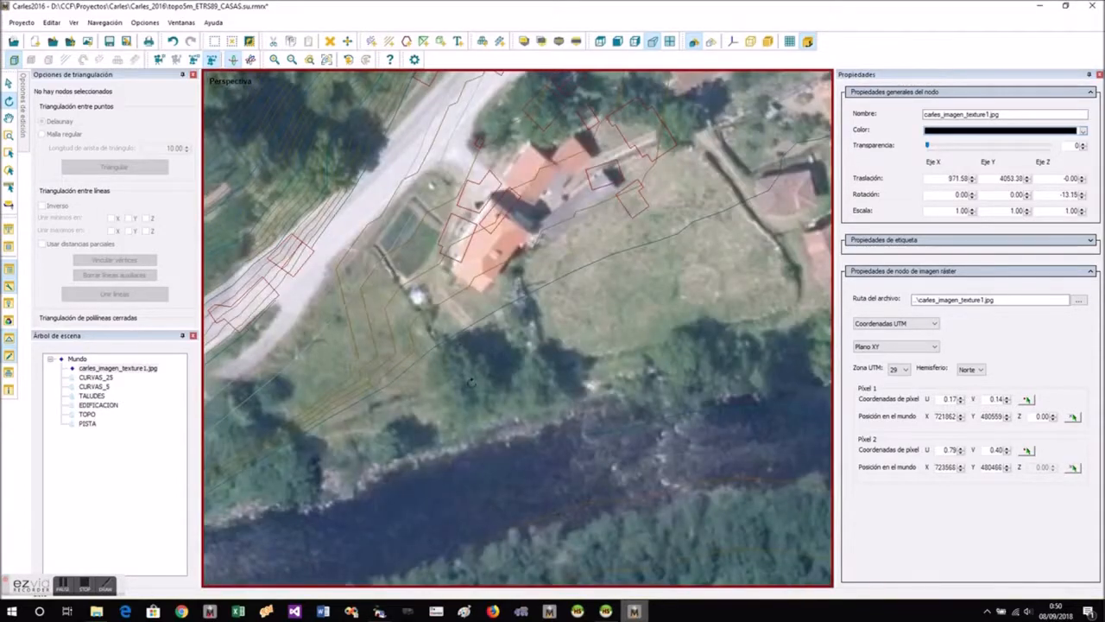
# Set the world position of pixel 1 at the upper corner of the matching red building outline in the northwestern village.
pyautogui.scroll(-7, 604, 337)
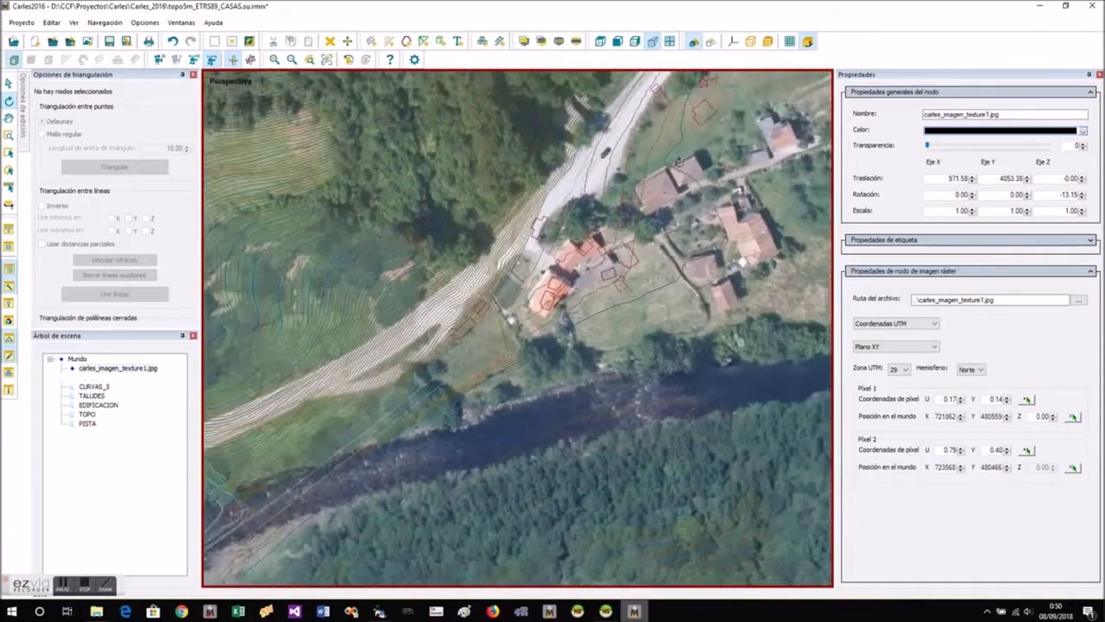
pyautogui.scroll(-4, 499, 252)
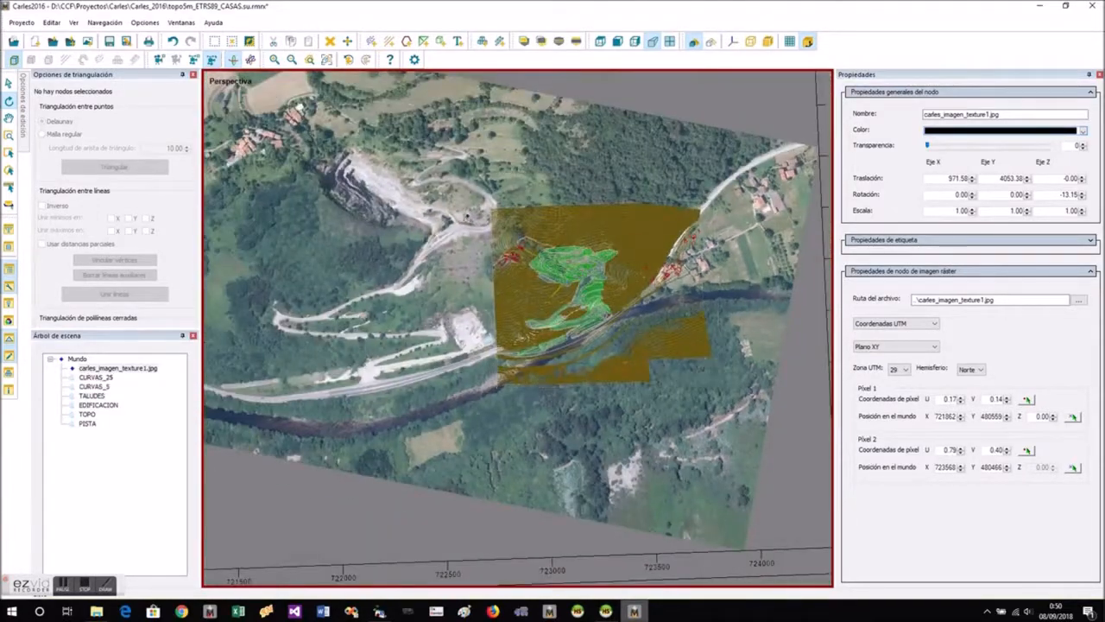
pyautogui.scroll(8, 496, 252)
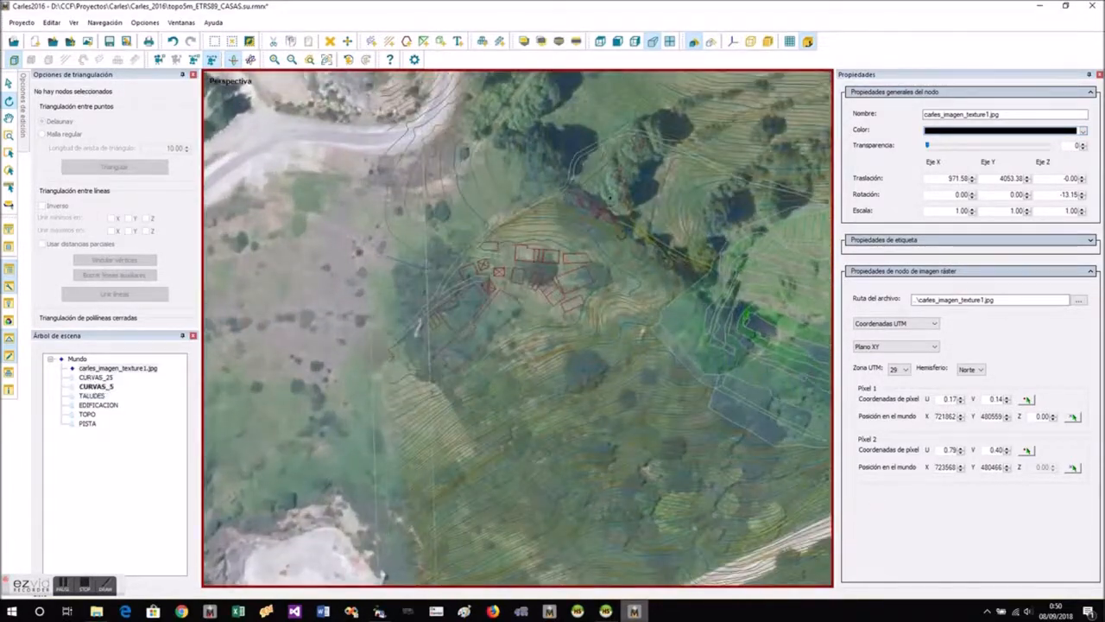
pyautogui.scroll(3, 609, 187)
pyautogui.scroll(-5, 593, 216)
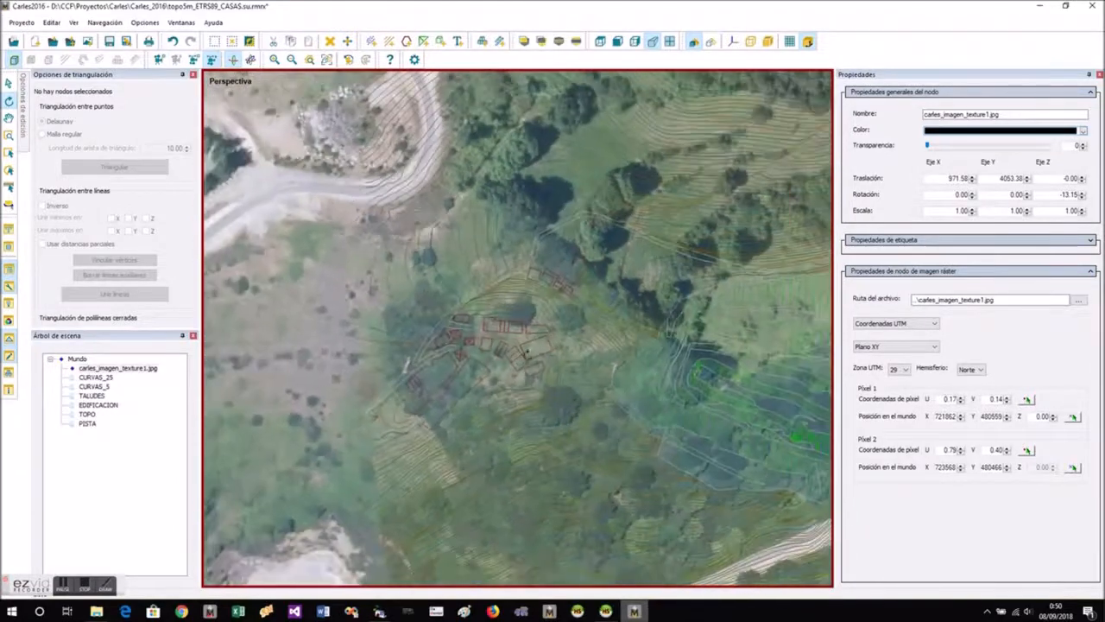
pyautogui.scroll(4, 590, 210)
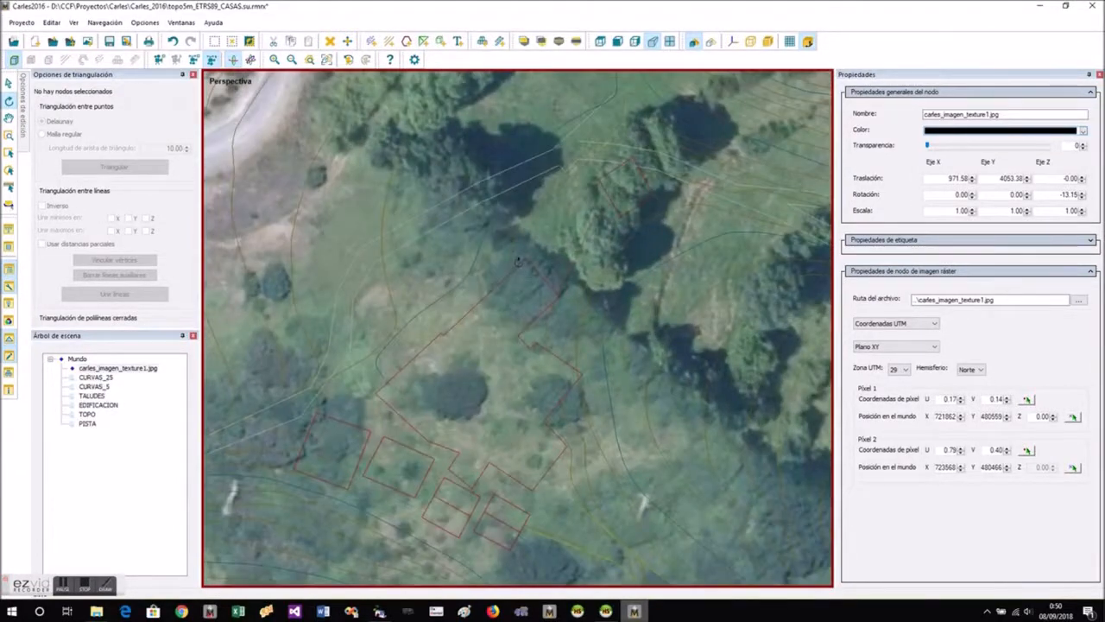
pyautogui.click(1074, 416)
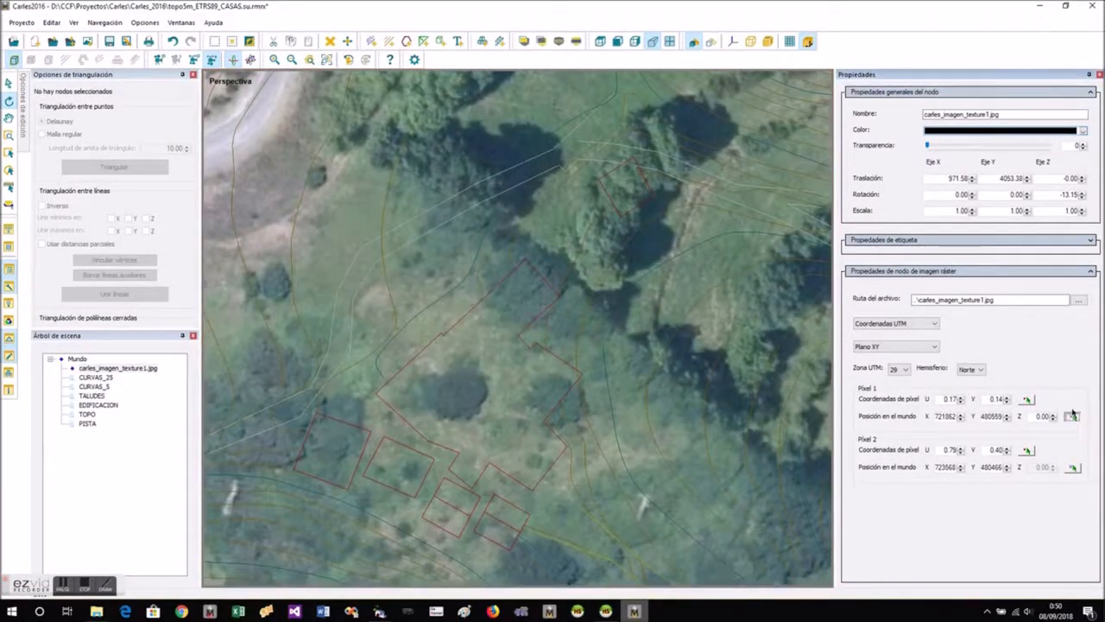
pyautogui.click(526, 266)
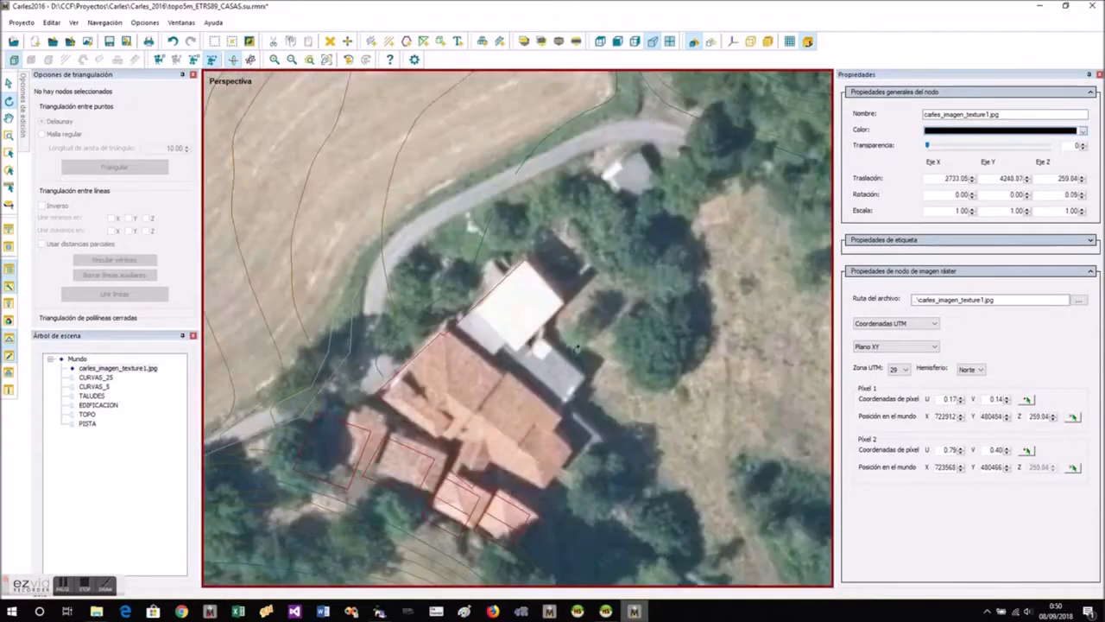
# Show the scene in the orthographic top view and set the Z world position of pixel 1 to 0.
pyautogui.click(600, 41)
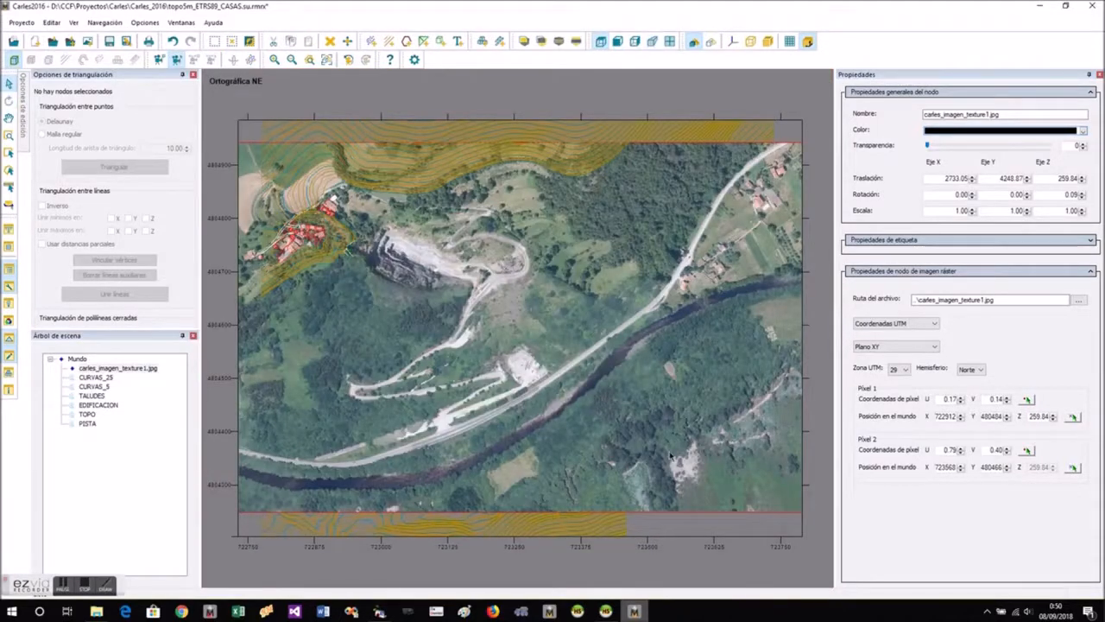
pyautogui.doubleClick(1034, 416)
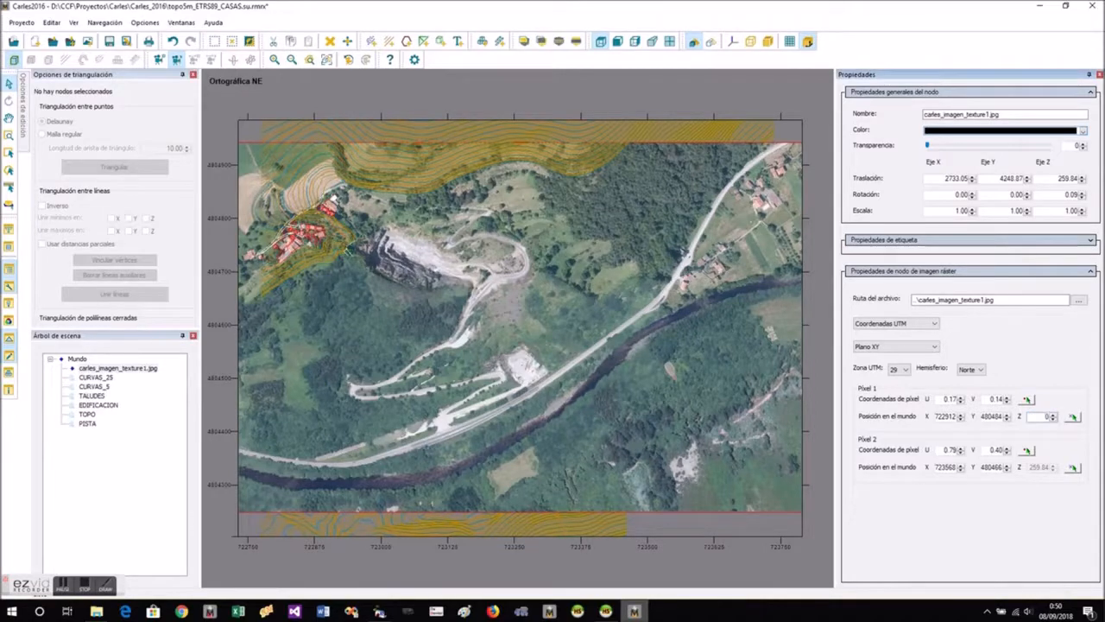
pyautogui.press('Return')
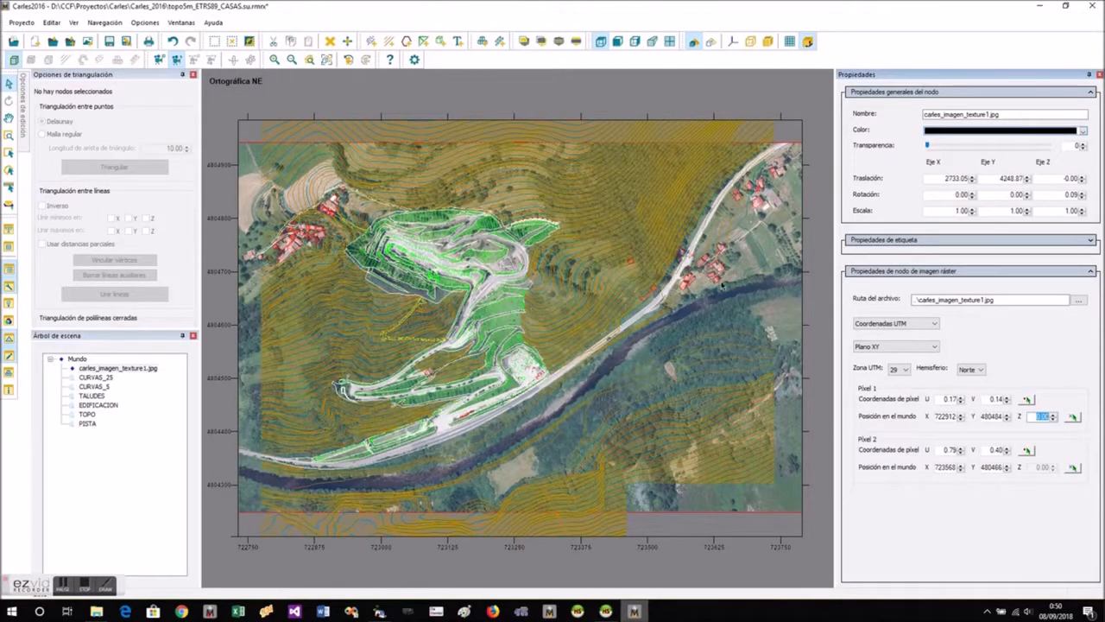
# Check how the aerial image aligns with the building outlines, roads and quarry lines across the eastern houses, northwestern village and pit.
pyautogui.scroll(5, 722, 285)
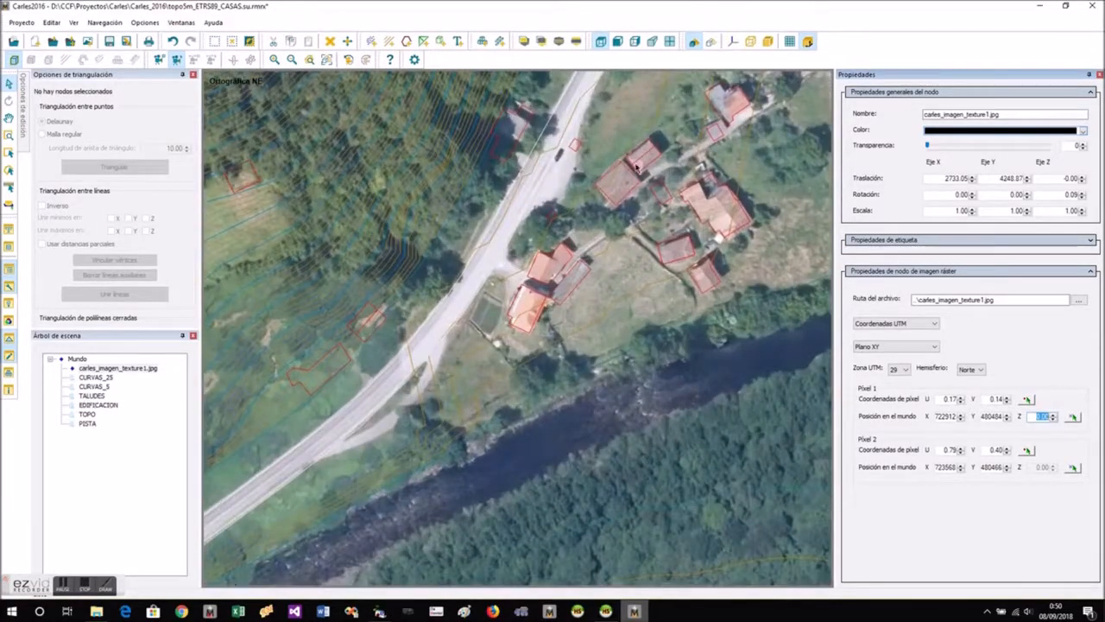
pyautogui.scroll(-6, 530, 337)
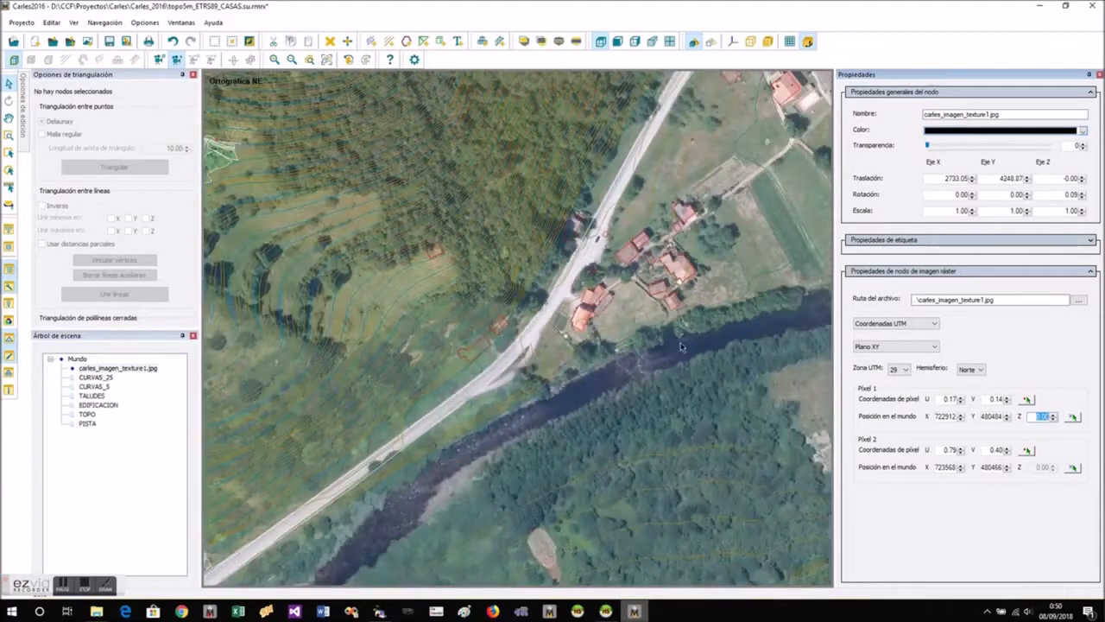
pyautogui.scroll(5, 369, 270)
pyautogui.scroll(-1, 370, 270)
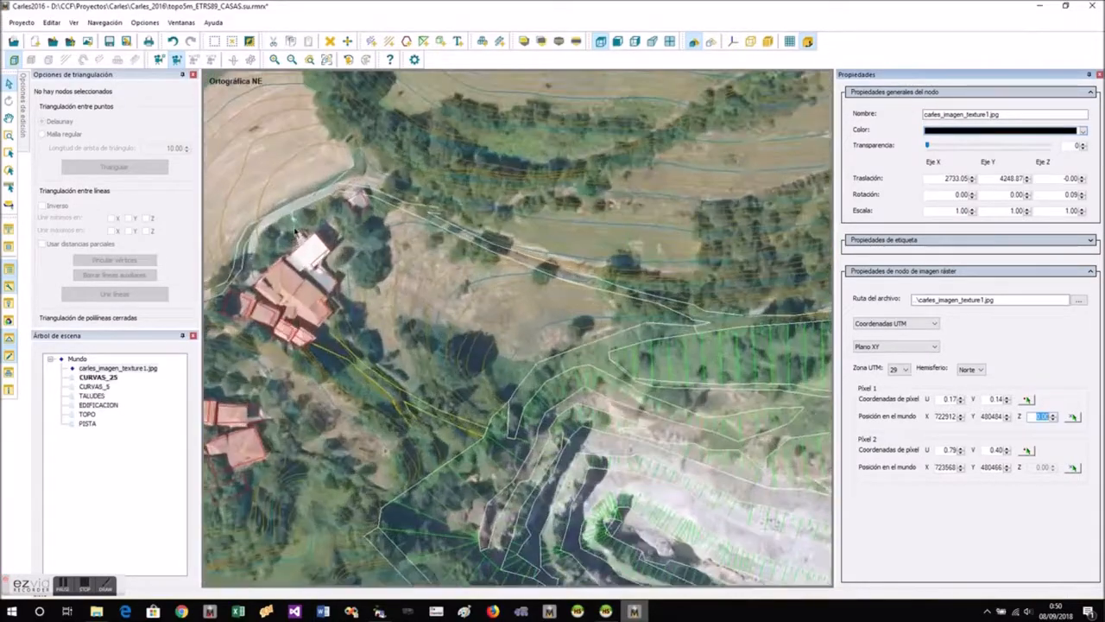
pyautogui.scroll(-3, 522, 466)
pyautogui.click(548, 376)
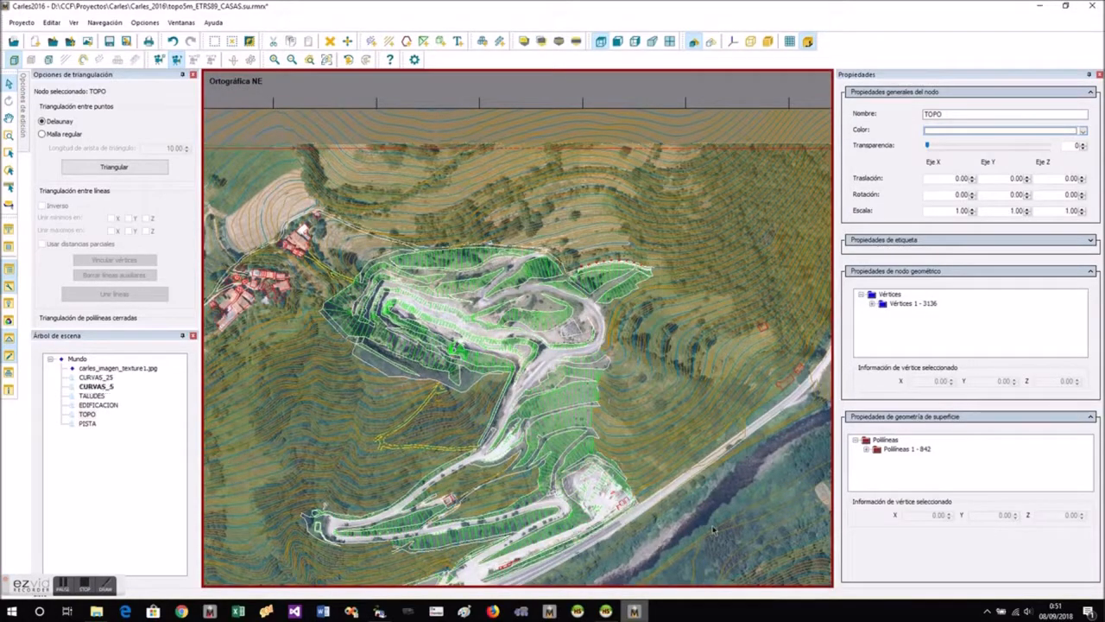
pyautogui.scroll(2, 696, 426)
pyautogui.scroll(-2, 506, 413)
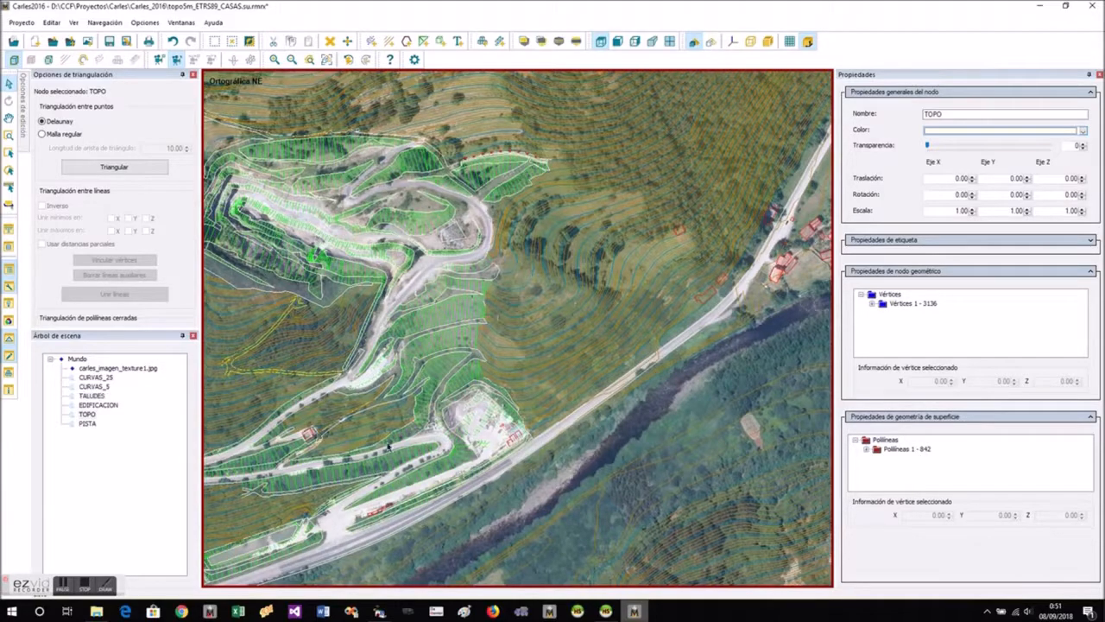
pyautogui.scroll(-3, 544, 325)
pyautogui.scroll(2, 506, 358)
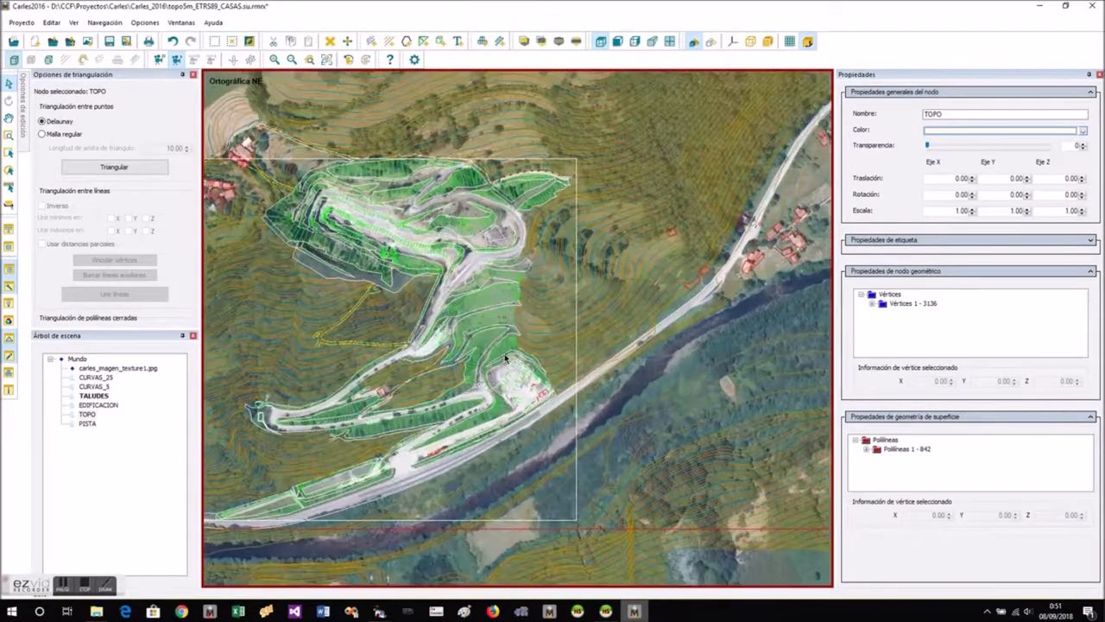
# Merge all the line nodes from CURVAS_25 through PISTA into a single node, leaving out the raster image.
pyautogui.click(95, 377)
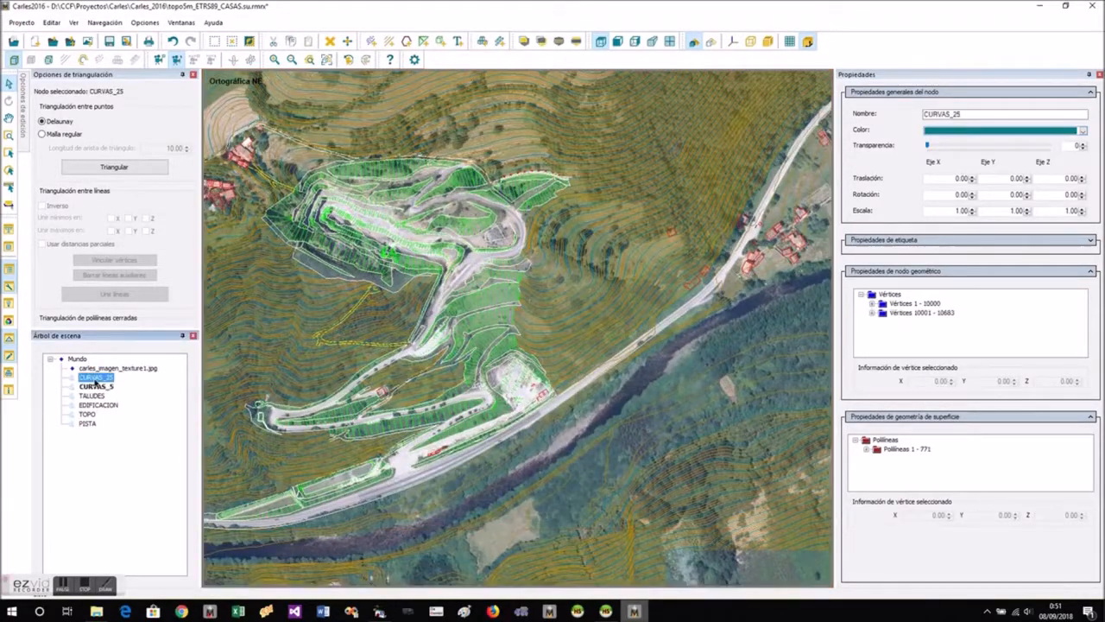
pyautogui.keyDown('shift'); pyautogui.click(87, 424); pyautogui.keyUp('shift')
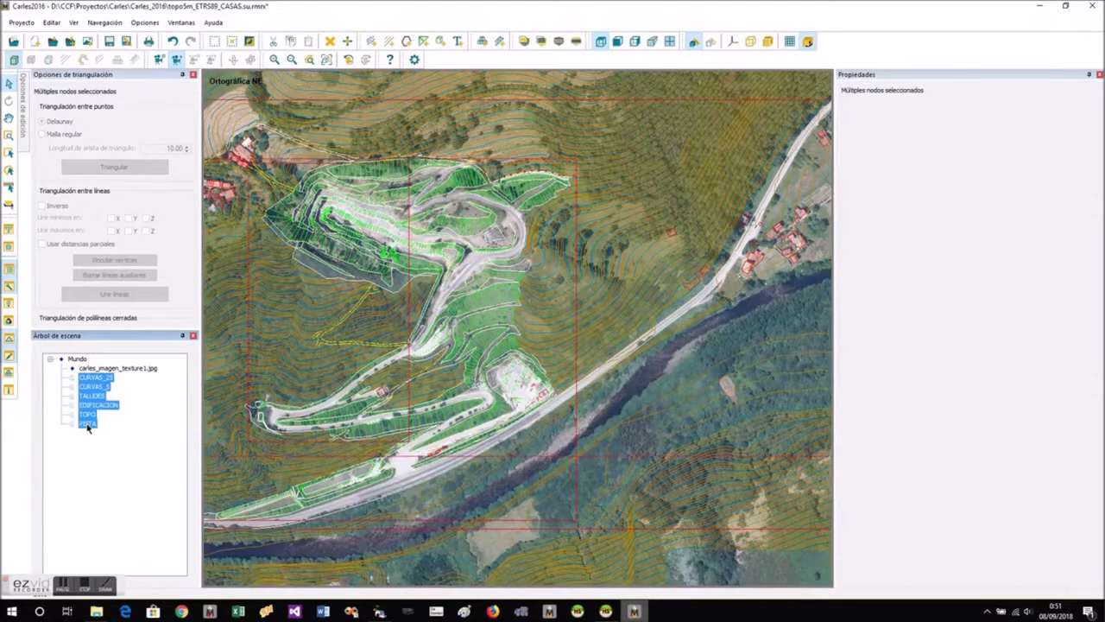
pyautogui.rightClick(399, 316)
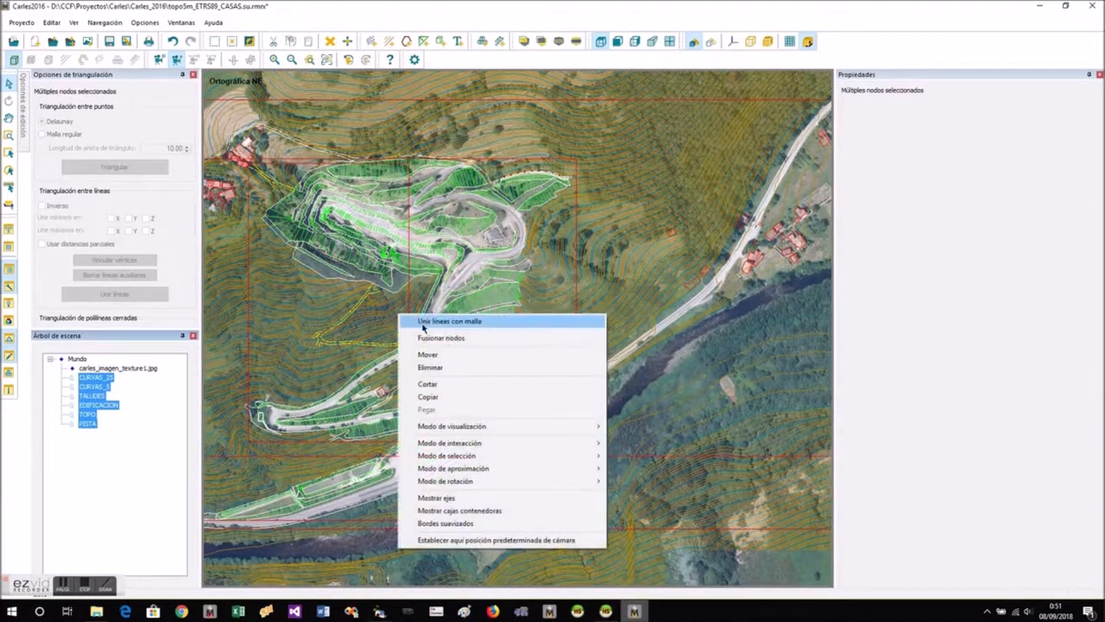
pyautogui.click(419, 338)
pyautogui.click(333, 471)
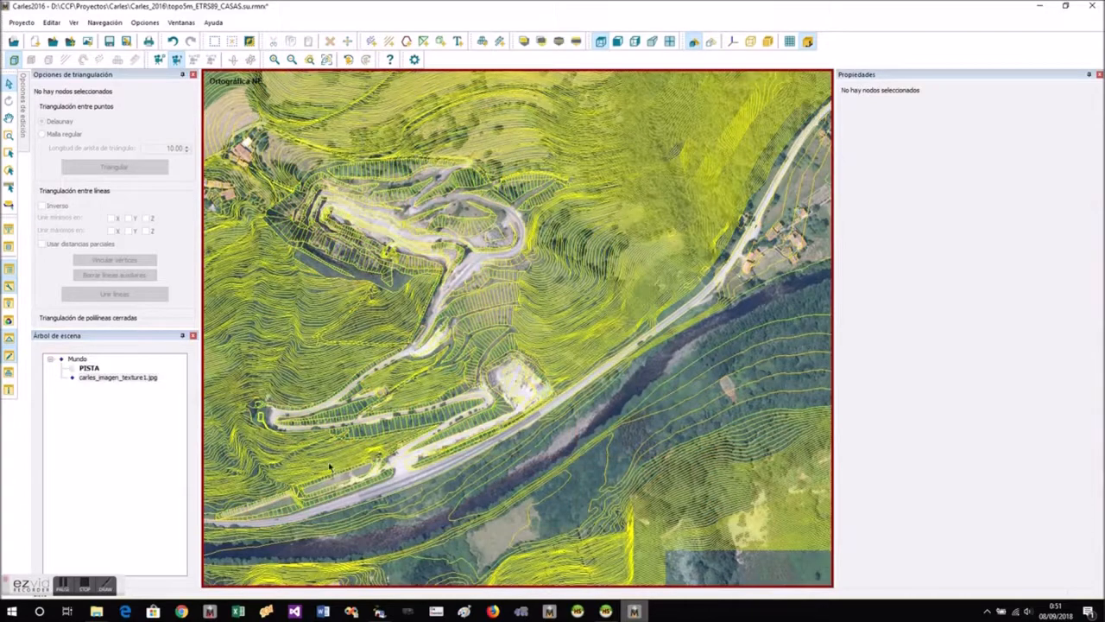
# Change the colour of the merged PISTA node to grey.
pyautogui.click(102, 378)
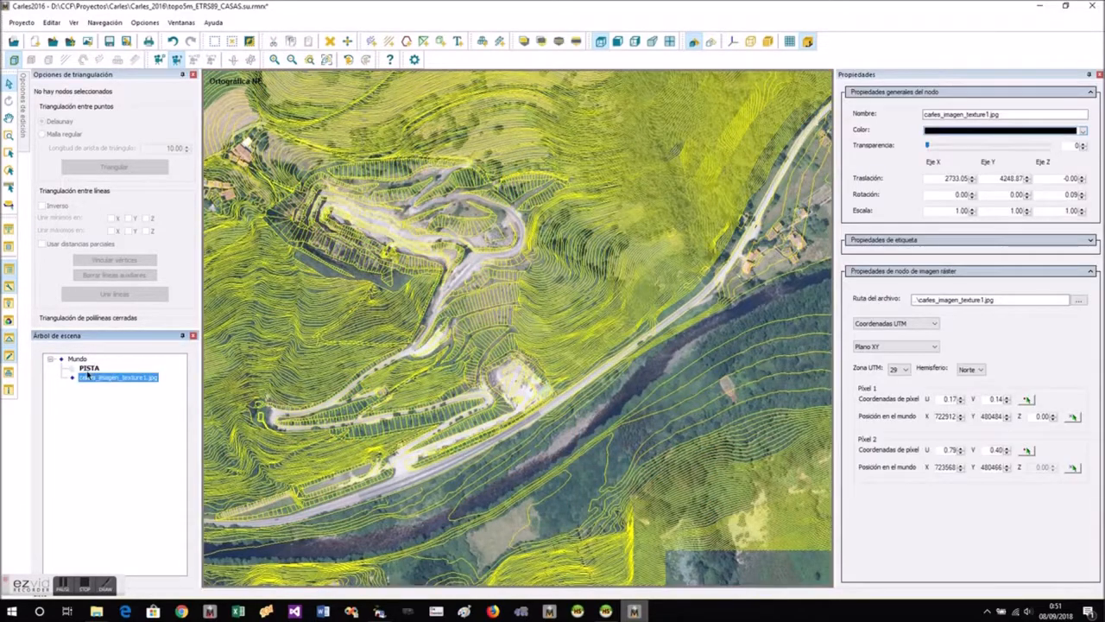
pyautogui.click(88, 368)
pyautogui.click(1084, 131)
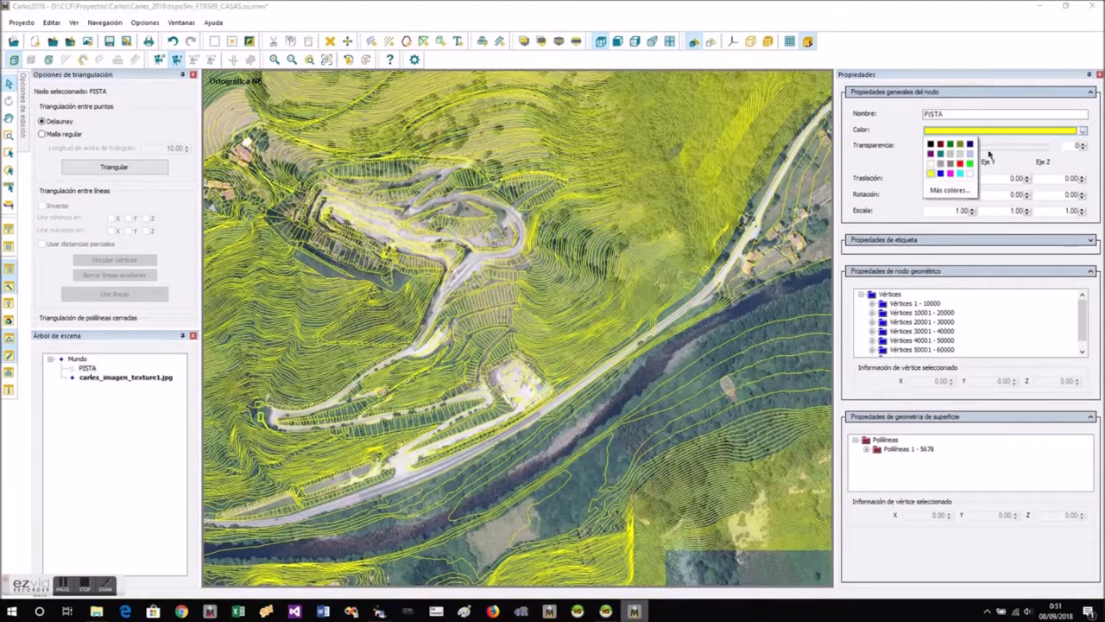
pyautogui.click(939, 170)
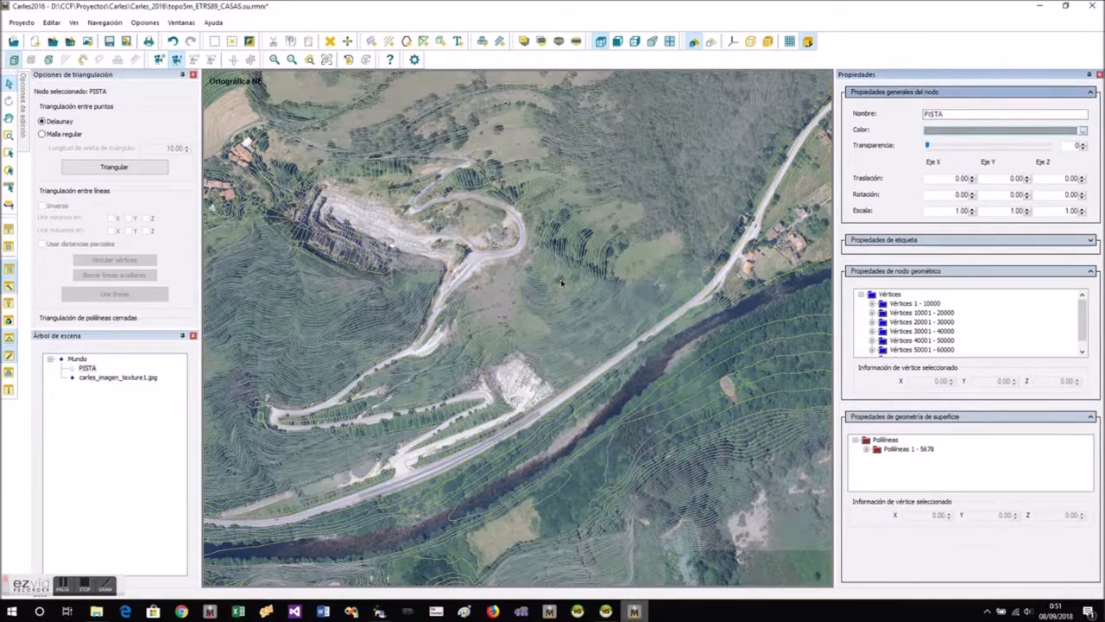
# Triangulate the merged PISTA node into a terrain surface.
pyautogui.rightClick(369, 307)
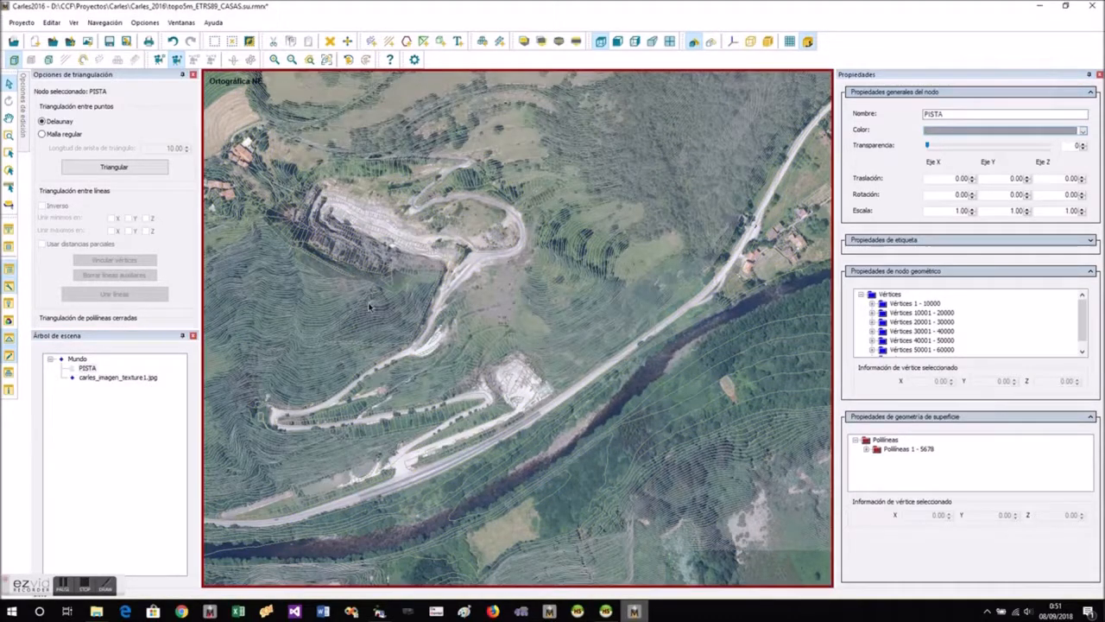
pyautogui.click(393, 313)
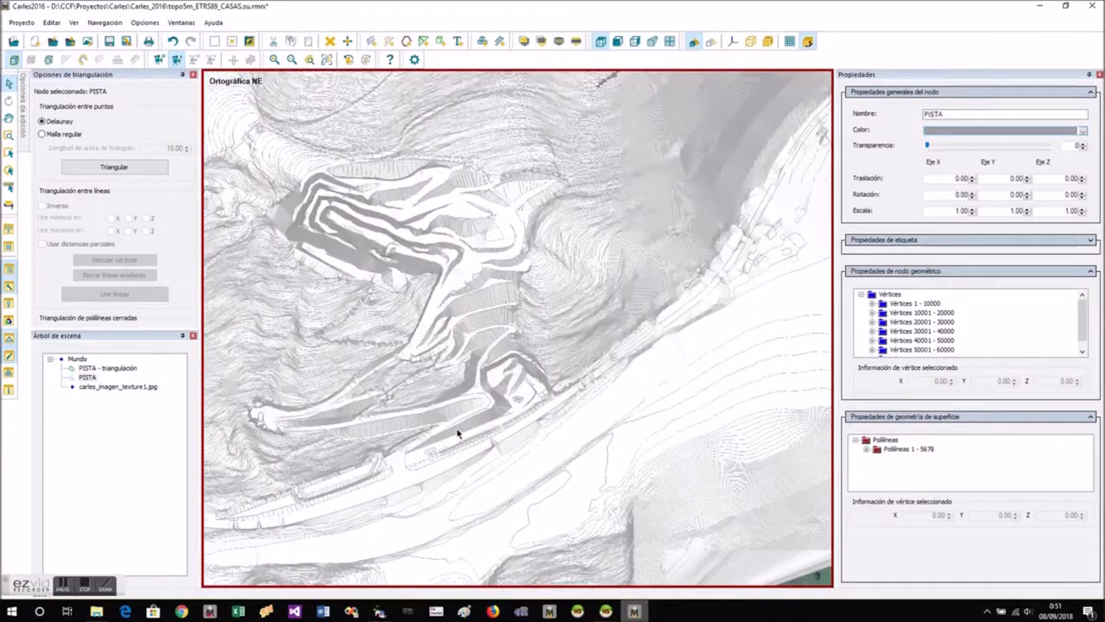
pyautogui.scroll(-6, 457, 433)
pyautogui.scroll(1, 457, 434)
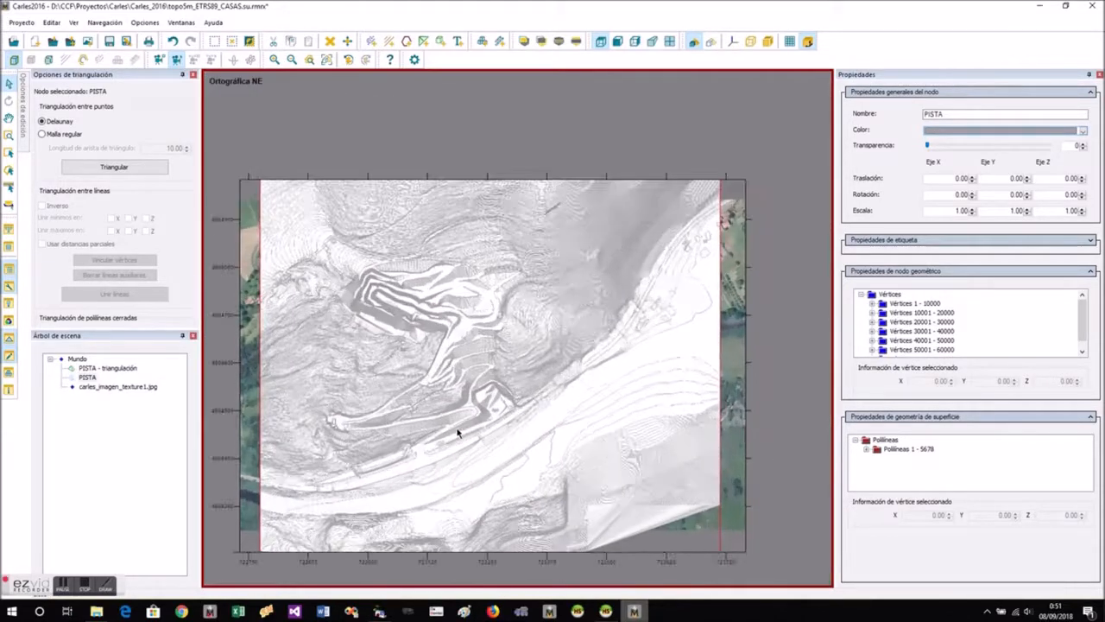
# Show the whole scene in the perspective view and examine the triangulated terrain above the aerial image from several angles.
pyautogui.click(653, 43)
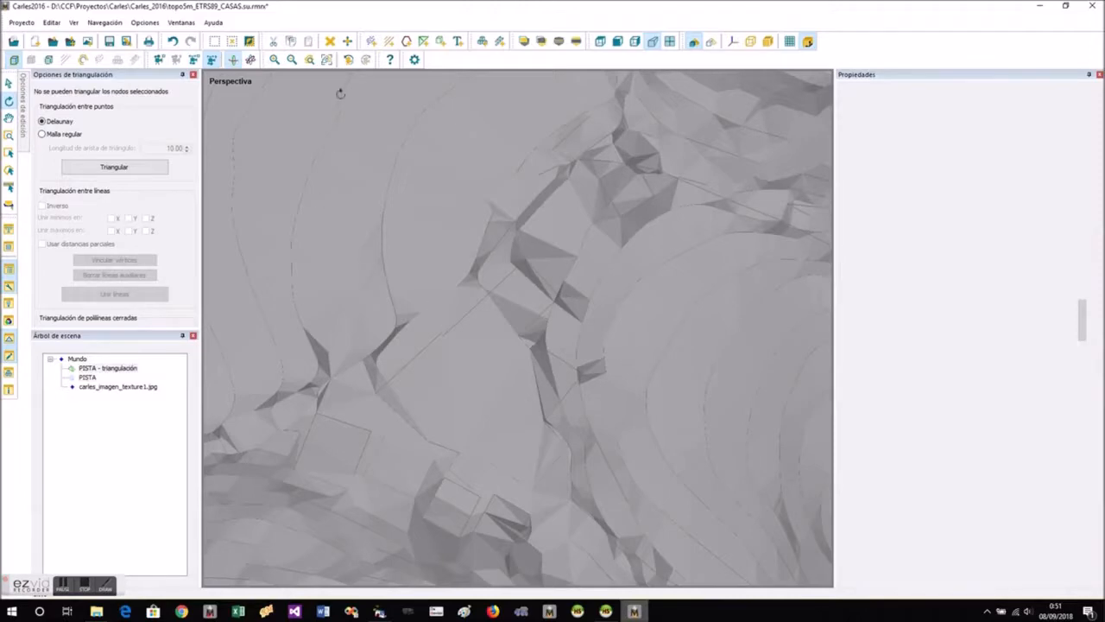
pyautogui.click(327, 60)
pyautogui.moveTo(557, 404); pyautogui.dragTo(515, 217)
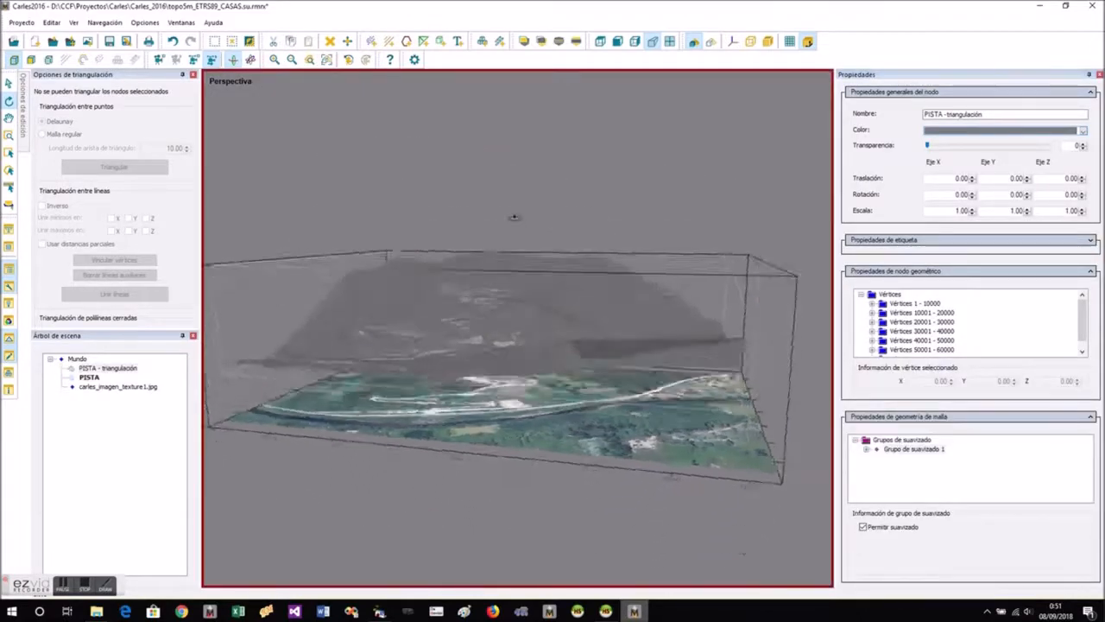
pyautogui.click(789, 41)
pyautogui.scroll(5, 452, 274)
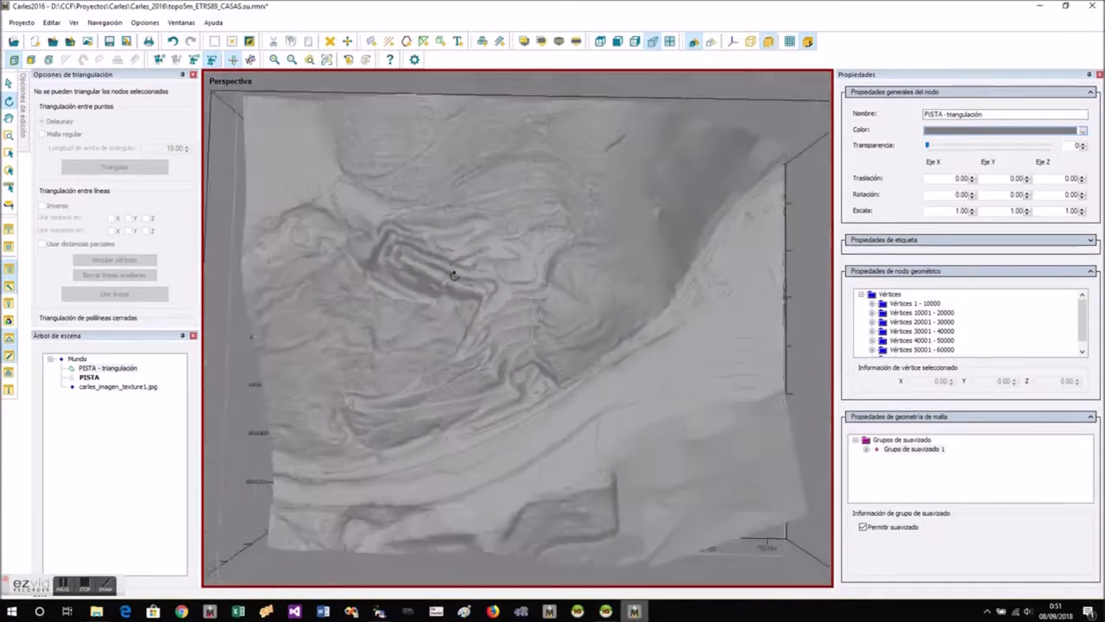
pyautogui.moveTo(455, 275); pyautogui.dragTo(650, 443)
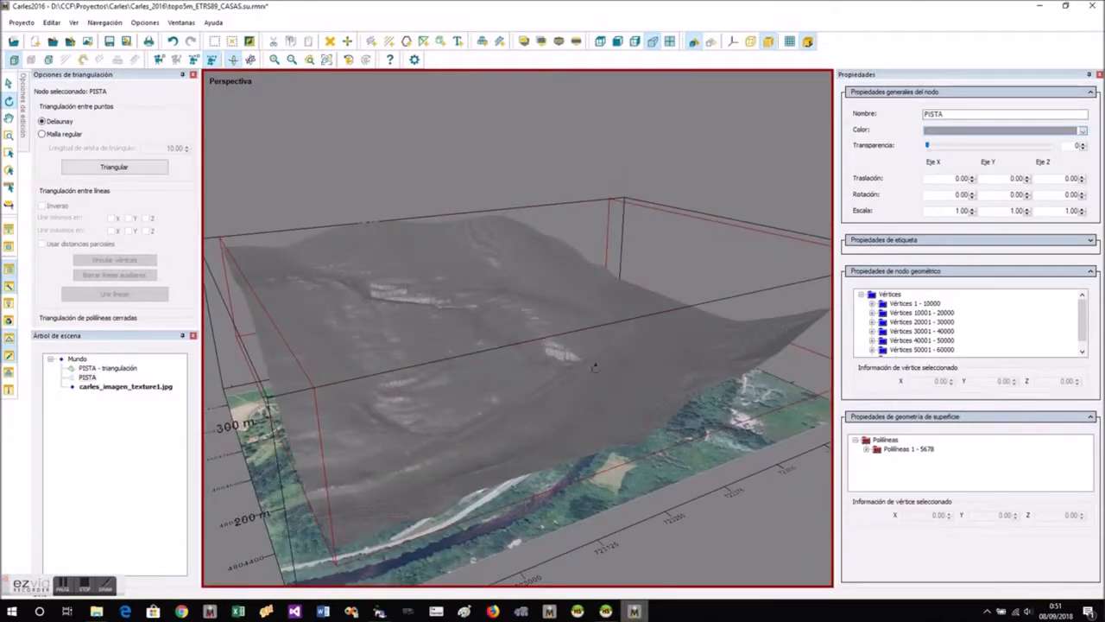
# Drape the aerial image carles_imagen_texture1.jpg over the PISTA triangulation as its texture.
pyautogui.click(594, 367)
pyautogui.rightClick(667, 245)
pyautogui.click(724, 254)
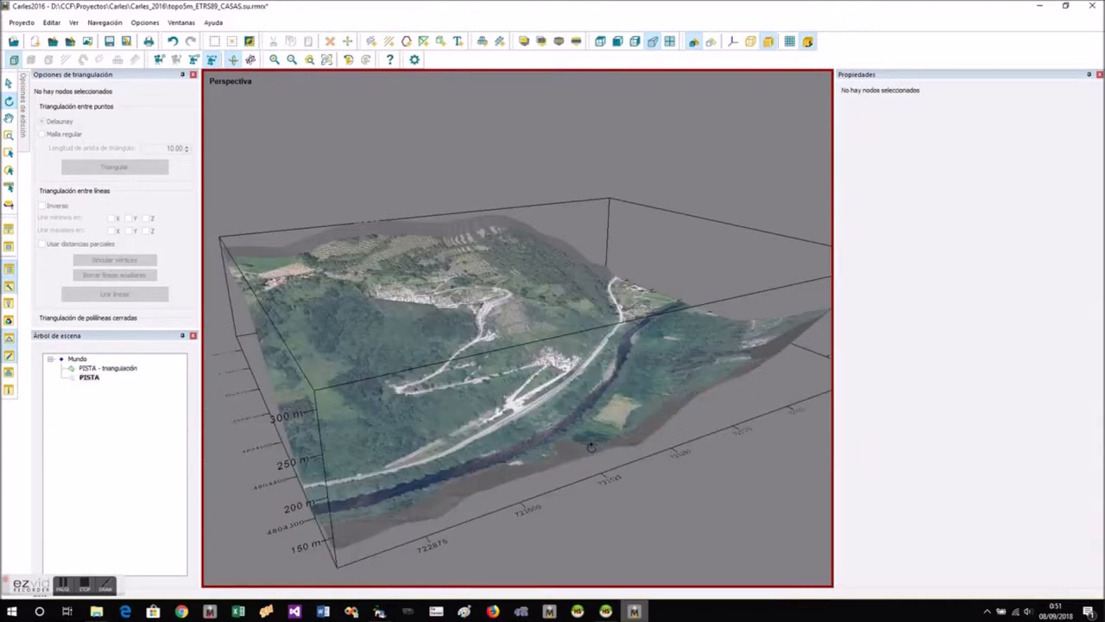
# Examine the textured terrain from several angles, including a close look at the quarry pit and its access roads.
pyautogui.moveTo(541, 316); pyautogui.dragTo(357, 403)
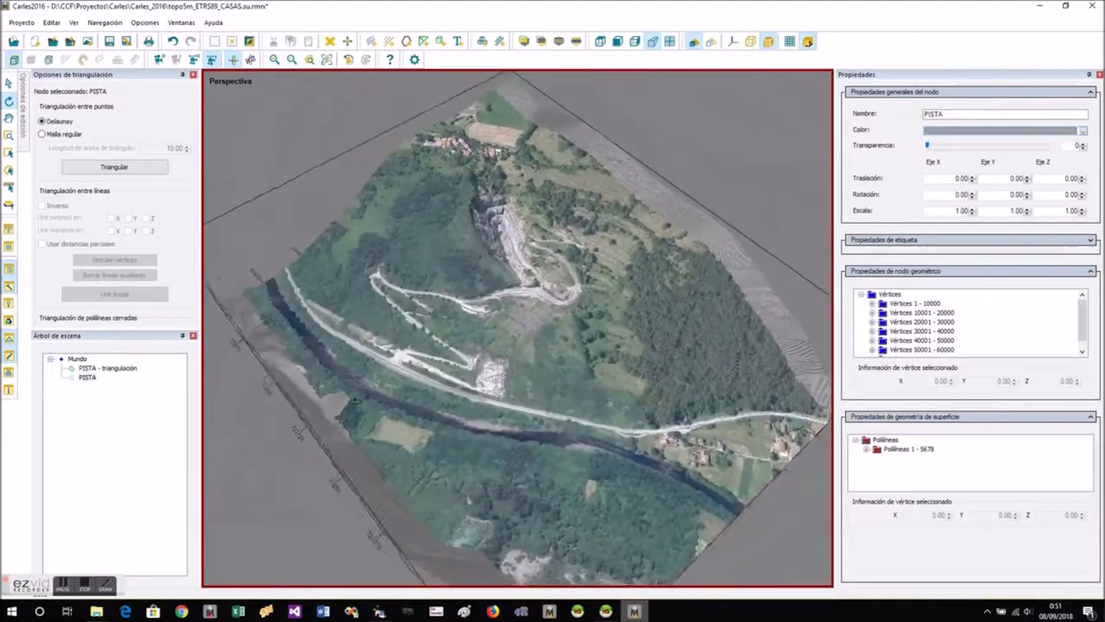
pyautogui.moveTo(367, 240); pyautogui.dragTo(557, 433)
pyautogui.scroll(6, 392, 335)
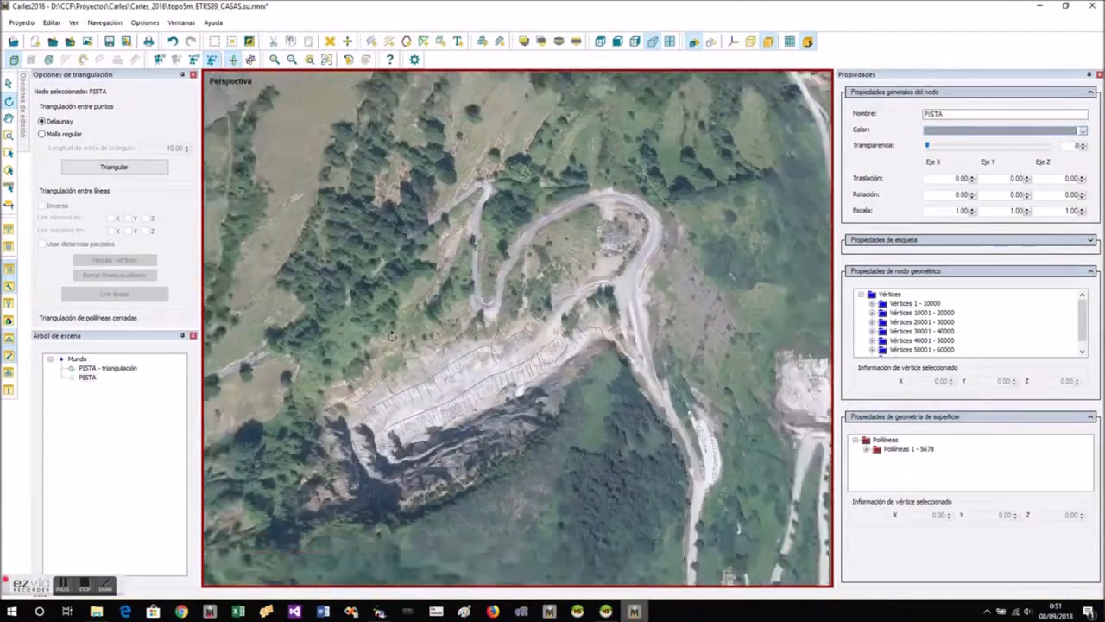
pyautogui.scroll(-5, 391, 335)
pyautogui.moveTo(509, 449); pyautogui.dragTo(525, 418)
pyautogui.scroll(-3, 526, 418)
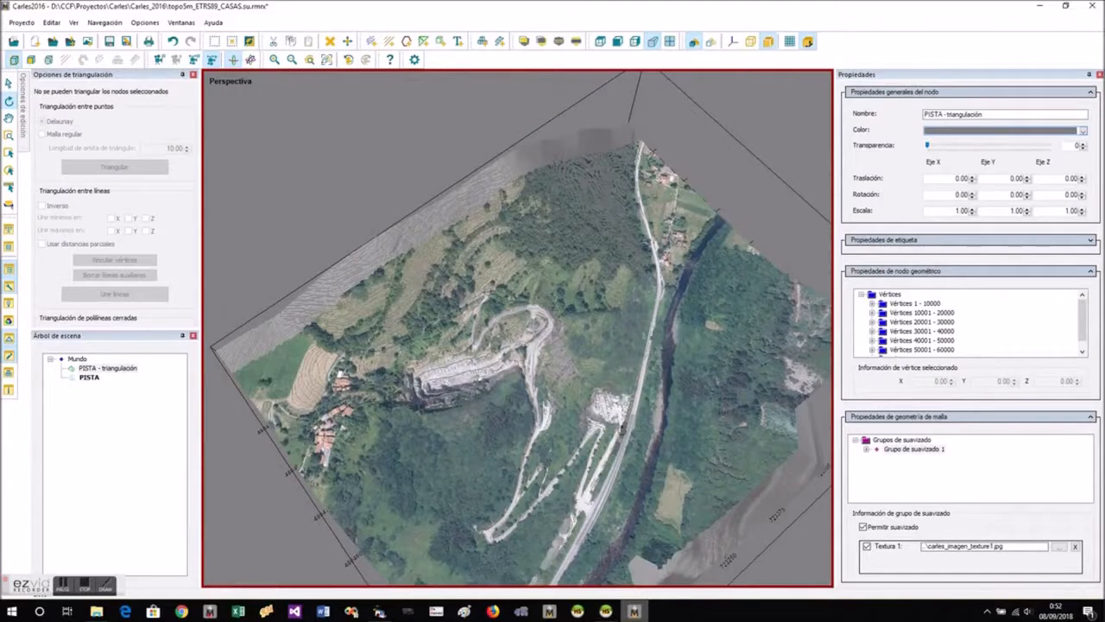
pyautogui.moveTo(622, 429); pyautogui.dragTo(511, 413)
pyautogui.click(87, 588)
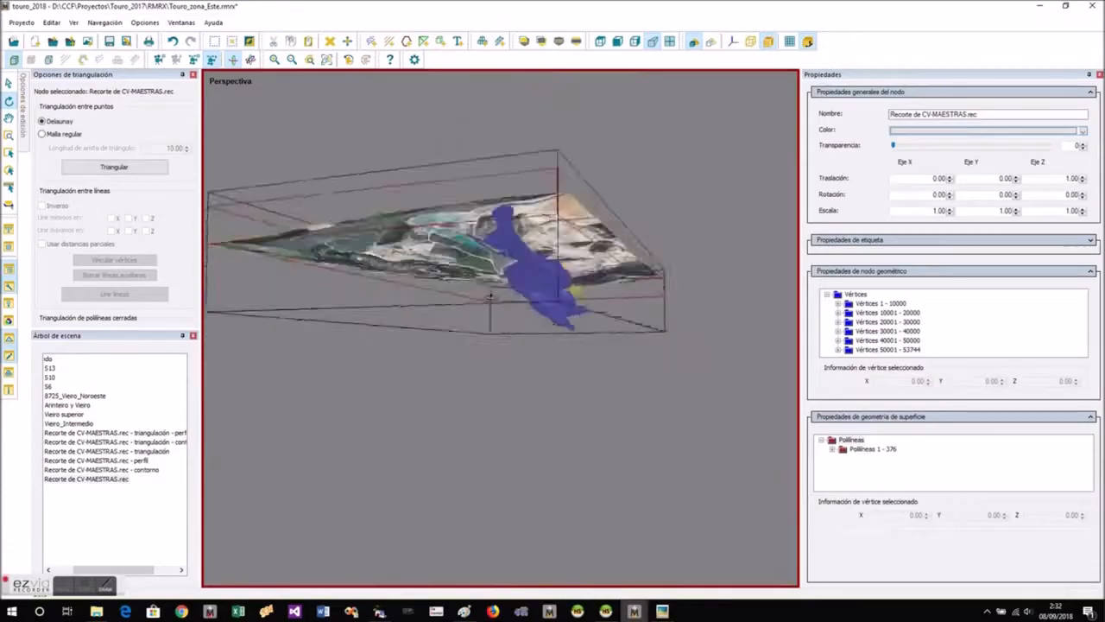
# Import the geological section image VIEIROFINAL_Página_13.jpg from the Secciones_Vieiro folder into the scene.
pyautogui.moveTo(490, 296)
pyautogui.mouseDown()
pyautogui.moveTo(553, 337)
pyautogui.moveTo(493, 302)
pyautogui.mouseUp()
pyautogui.scroll(3, 592, 250)
pyautogui.moveTo(594, 245); pyautogui.dragTo(898, 367)
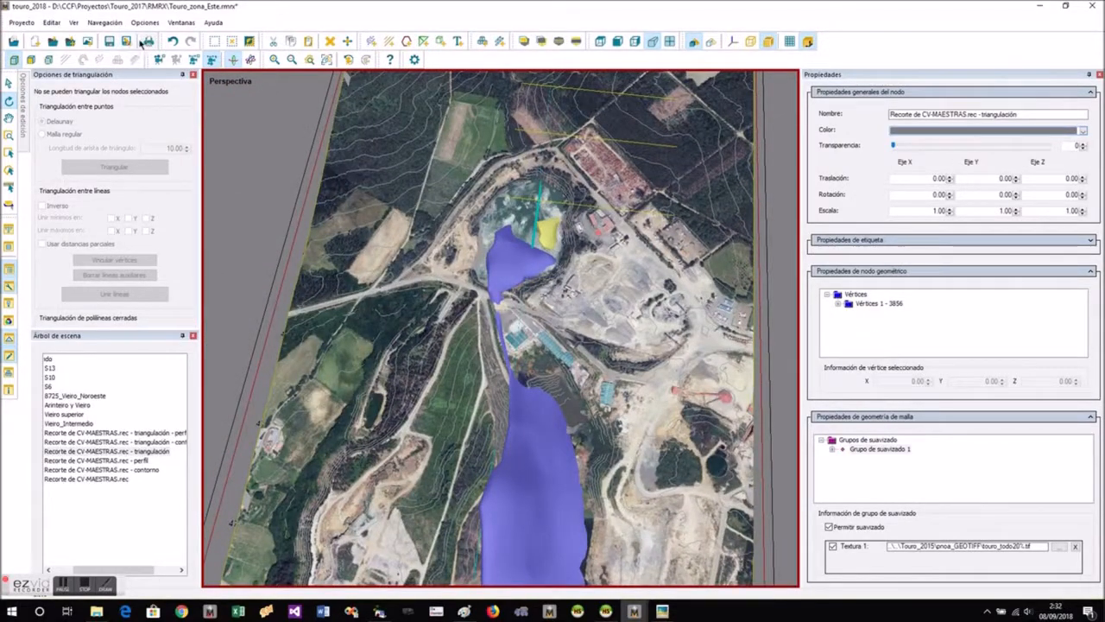
pyautogui.click(90, 41)
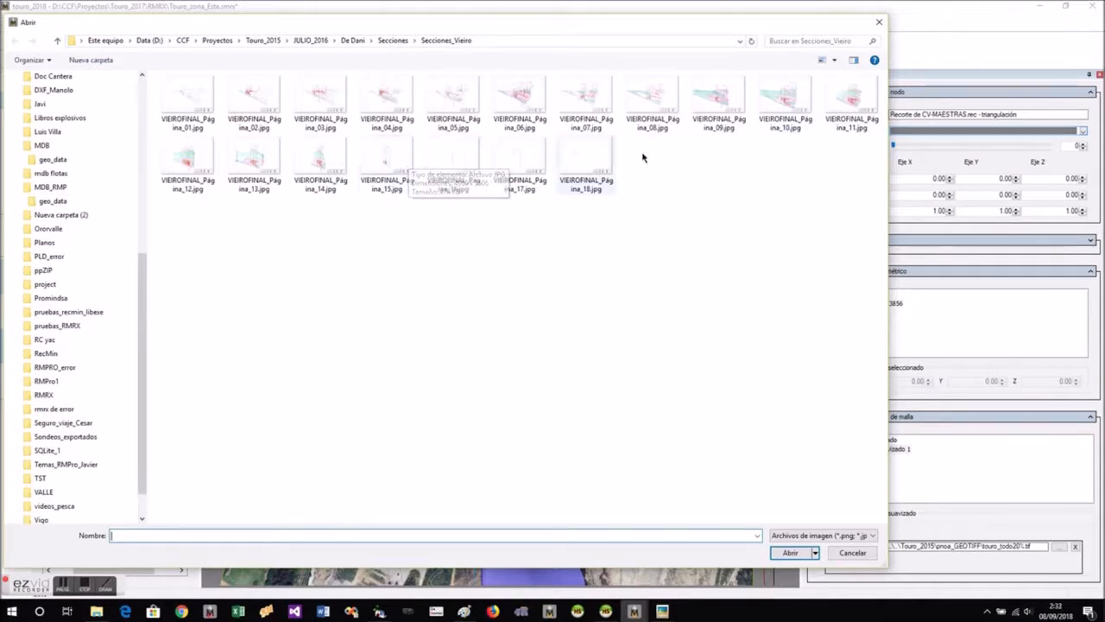
pyautogui.doubleClick(253, 159)
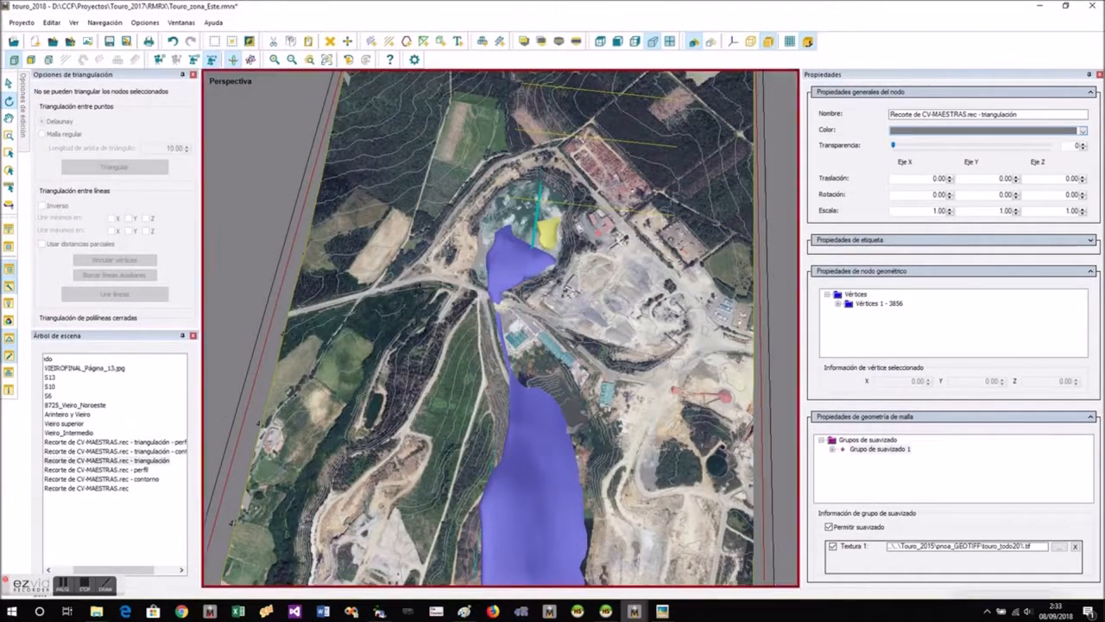
# Select the imported section image and set its georeferencing plane to Plano XZ.
pyautogui.scroll(-8, 567, 345)
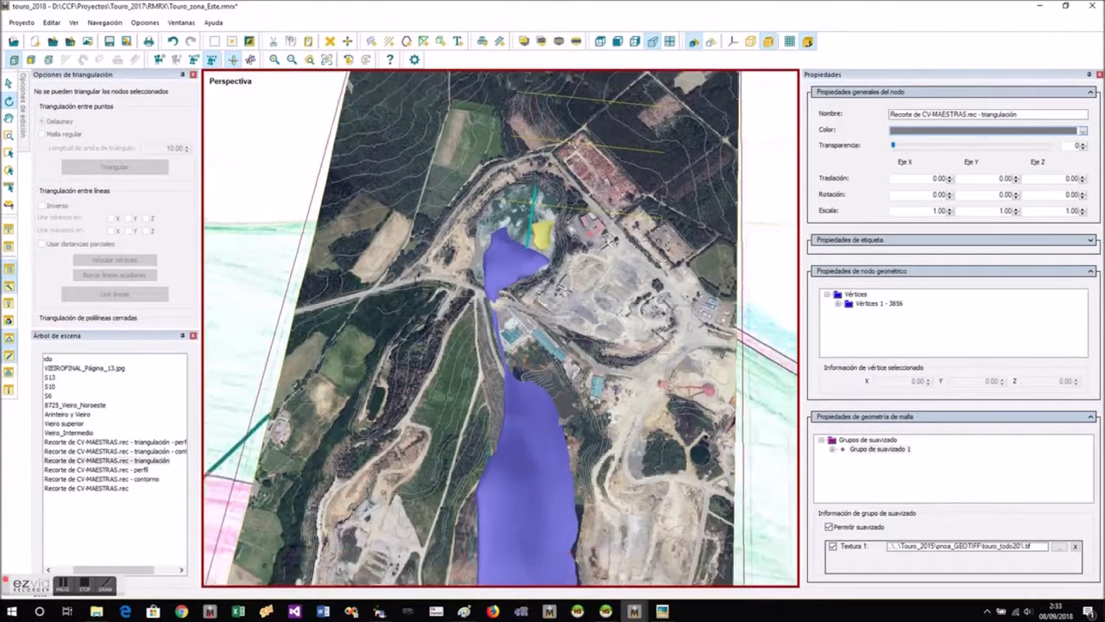
pyautogui.click(568, 346)
pyautogui.moveTo(618, 331); pyautogui.dragTo(634, 230)
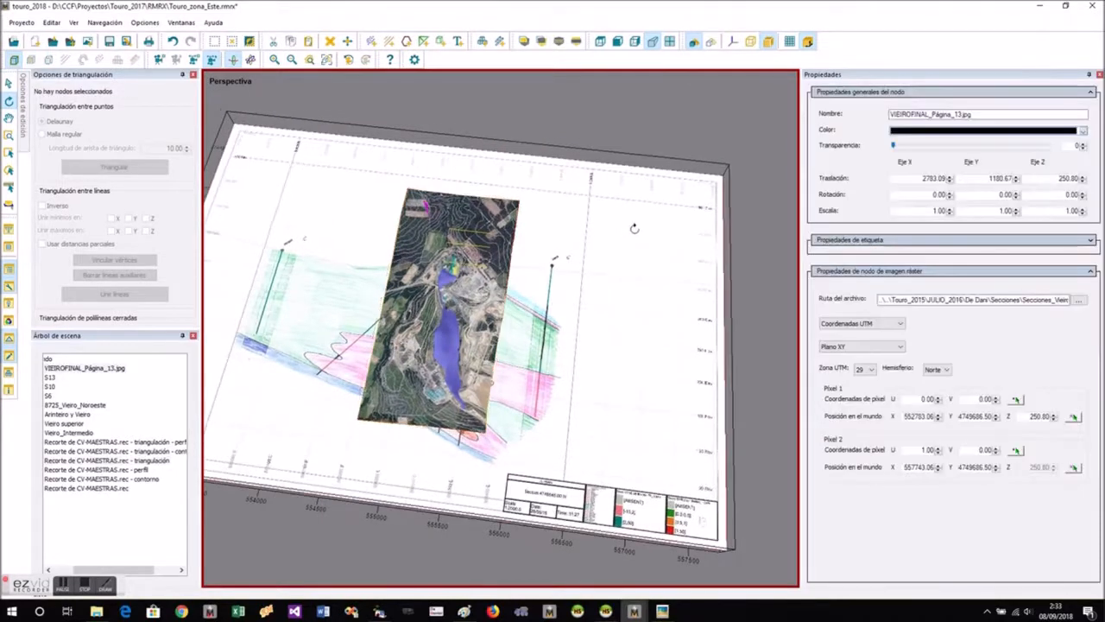
pyautogui.scroll(5, 542, 535)
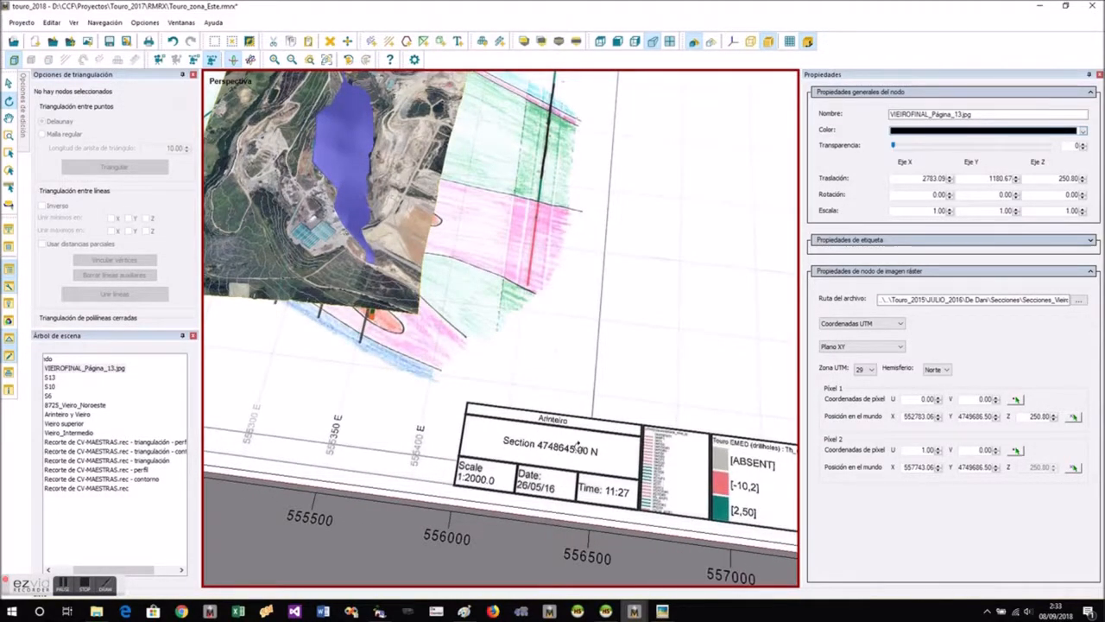
pyautogui.scroll(-2, 515, 352)
pyautogui.moveTo(653, 352); pyautogui.dragTo(619, 356)
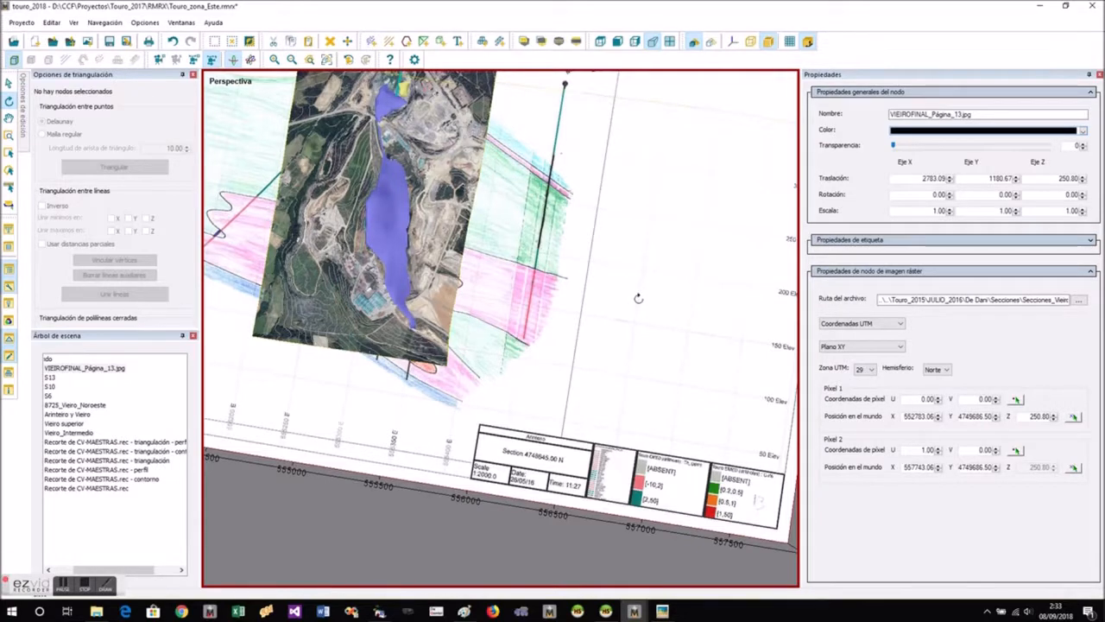
pyautogui.scroll(-3, 637, 297)
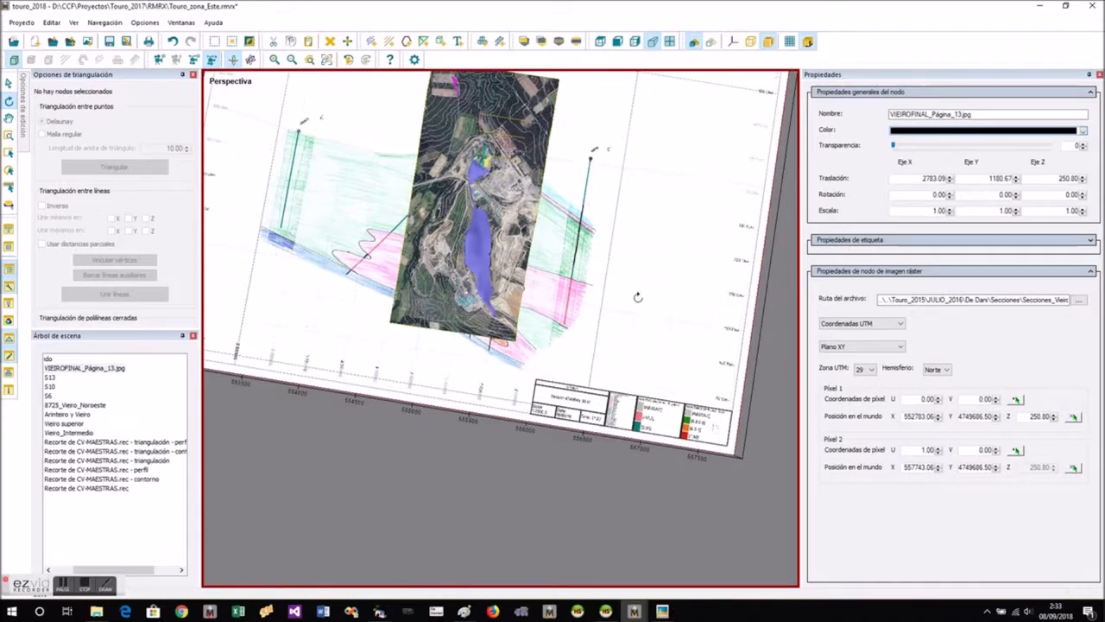
pyautogui.click(888, 348)
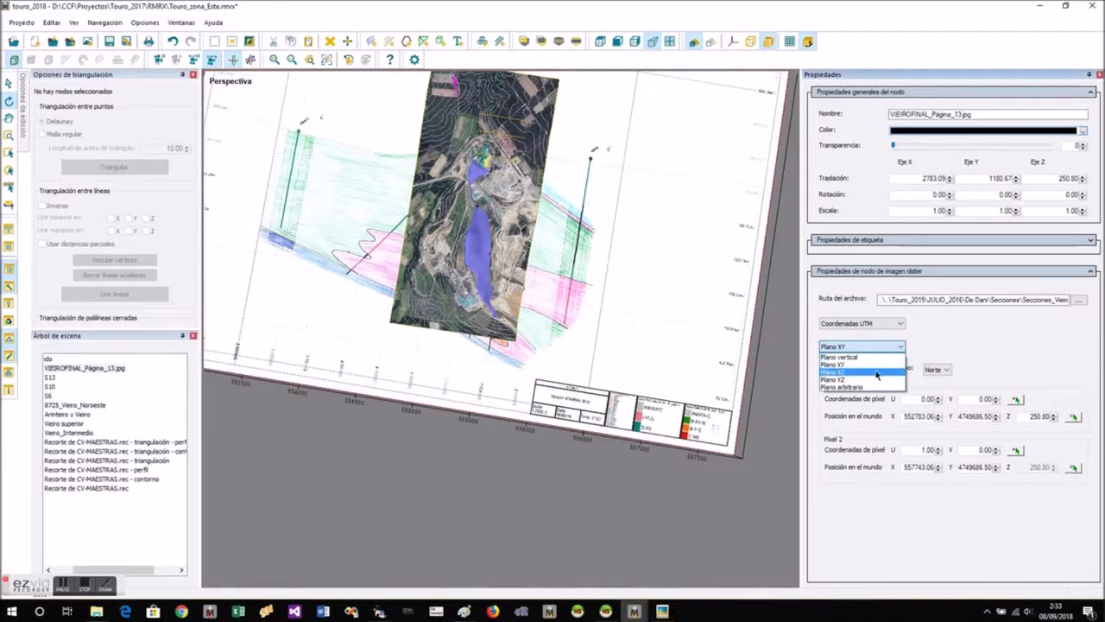
pyautogui.click(877, 373)
# Pick Pixel 1 on the section image where the 555000 E grid line crosses the uppermost elevation line.
pyautogui.scroll(2, 576, 329)
pyautogui.moveTo(578, 328); pyautogui.dragTo(564, 219)
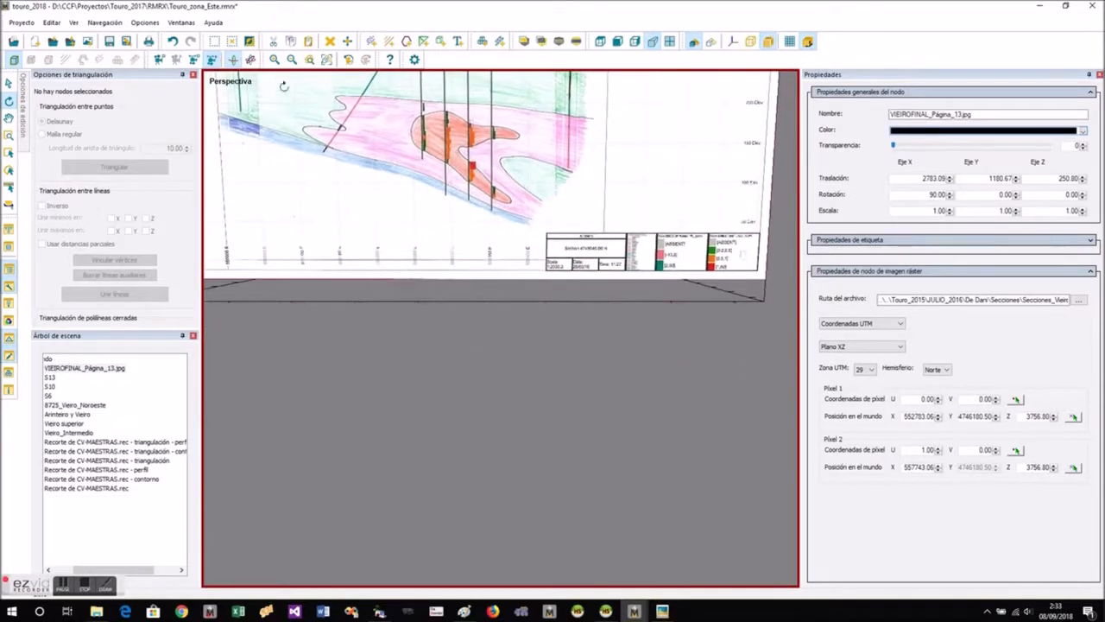
pyautogui.click(325, 60)
pyautogui.scroll(3, 550, 313)
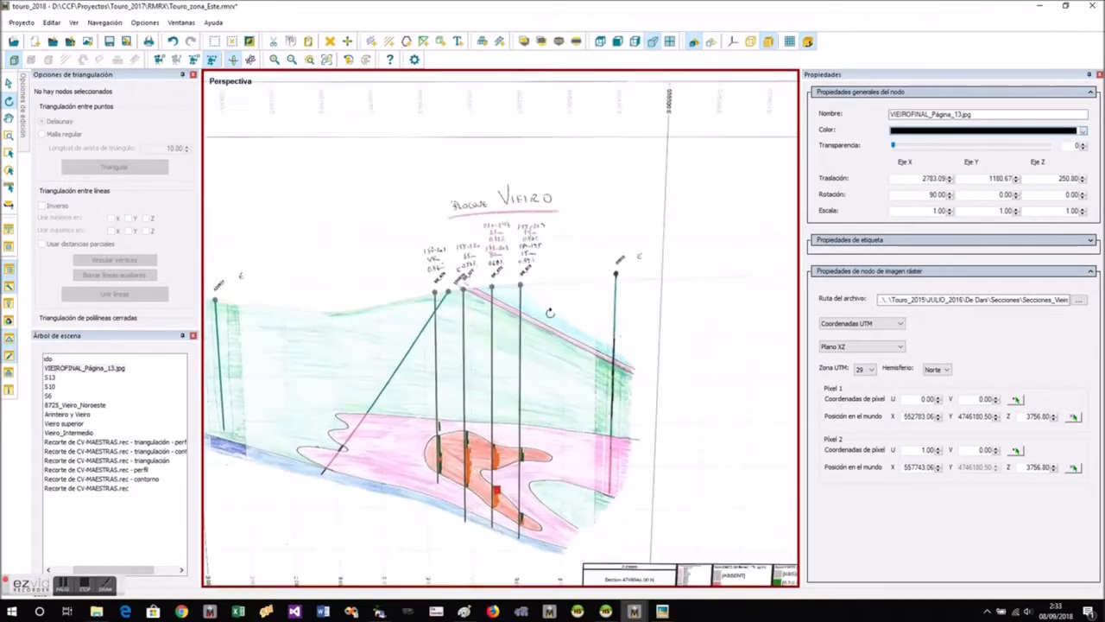
pyautogui.moveTo(550, 313); pyautogui.dragTo(641, 430)
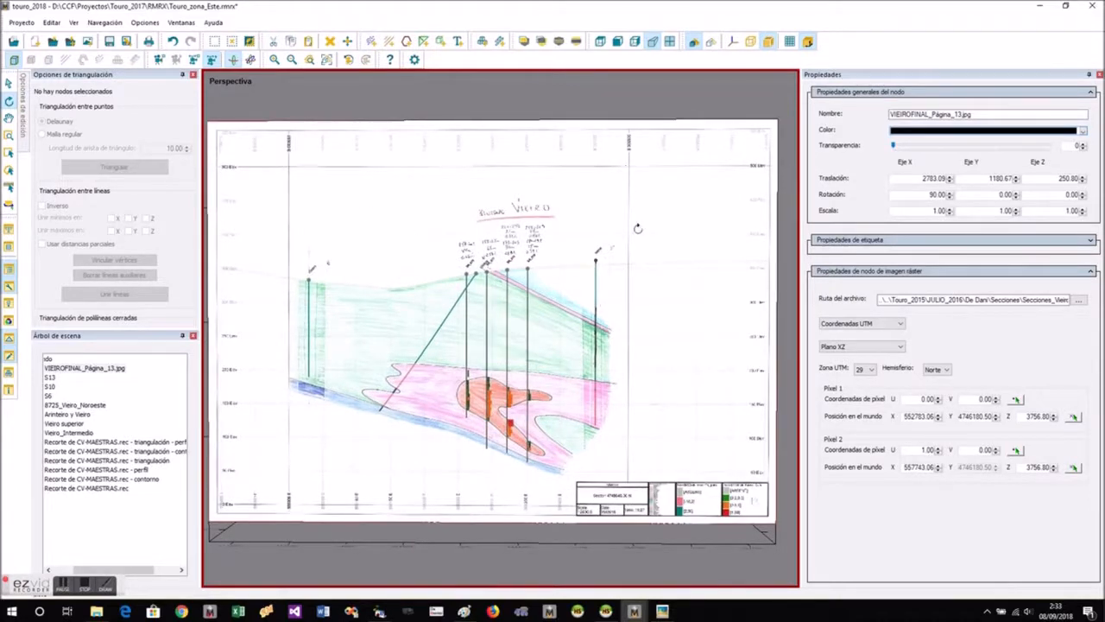
pyautogui.scroll(5, 375, 224)
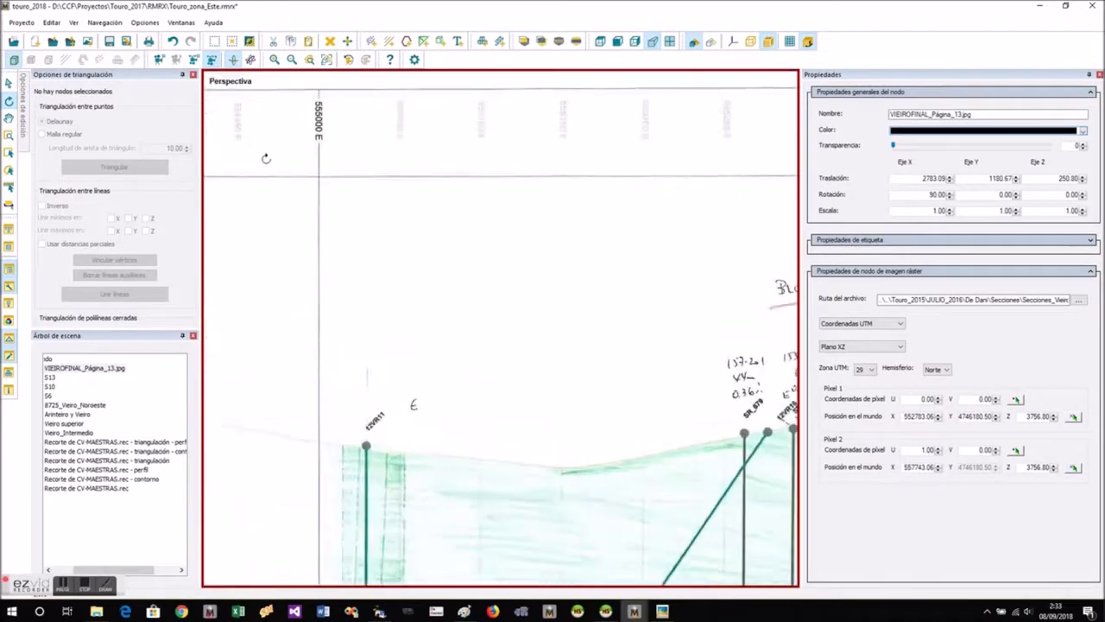
pyautogui.scroll(1, 401, 221)
pyautogui.moveTo(336, 212); pyautogui.dragTo(310, 234)
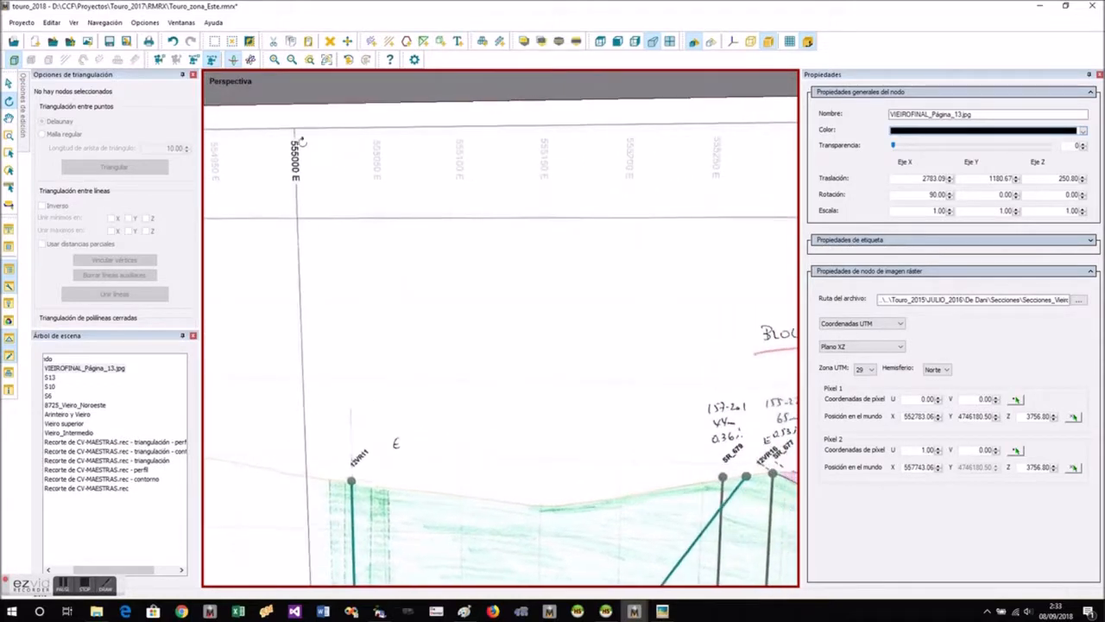
pyautogui.click(1017, 399)
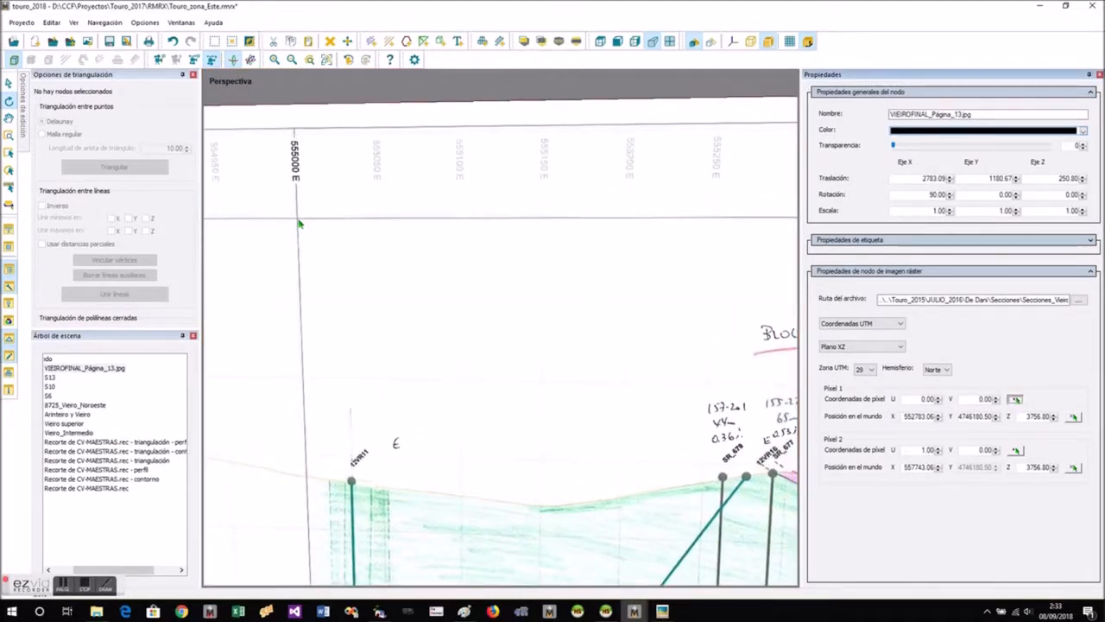
pyautogui.click(298, 224)
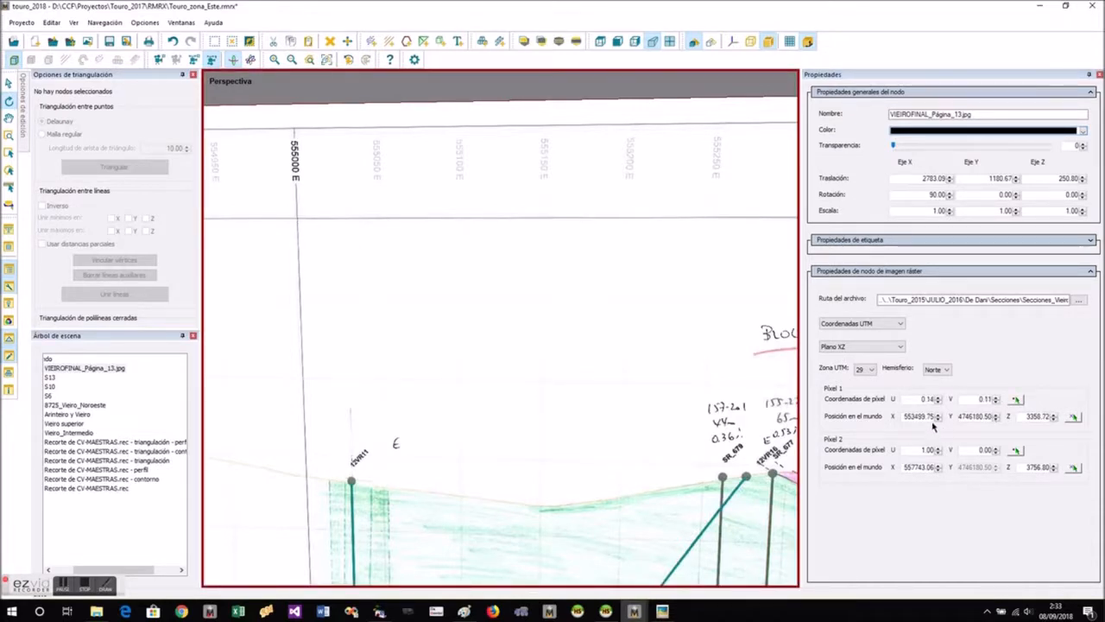
# Set Pixel 1's world position to X 555000 and Z 500.
pyautogui.click(1027, 417)
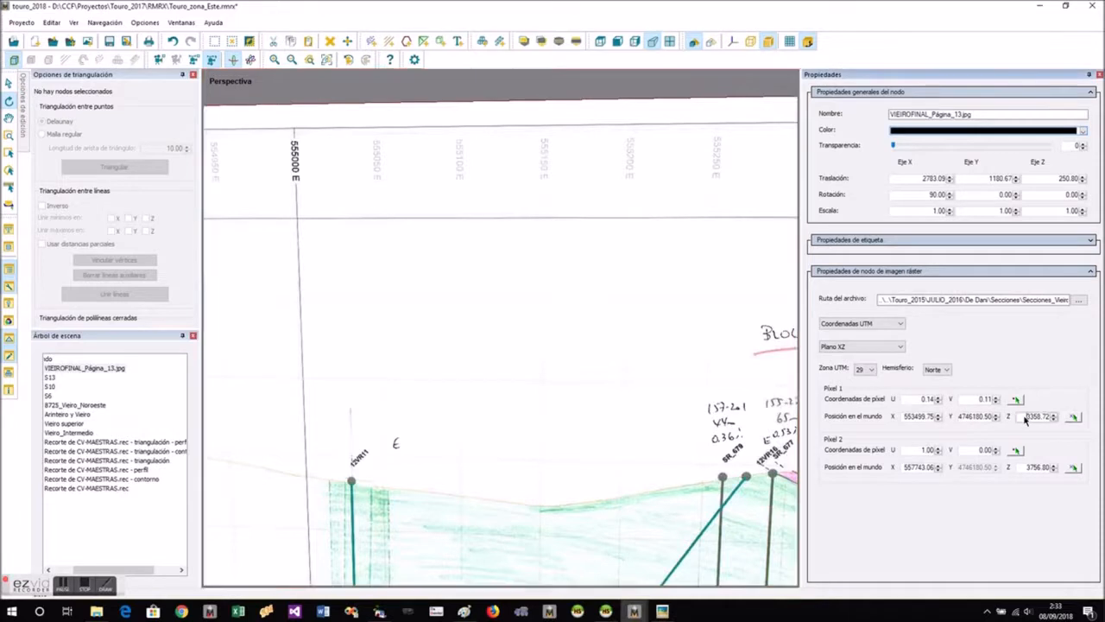
pyautogui.write('500')
pyautogui.moveTo(904, 418); pyautogui.dragTo(953, 424)
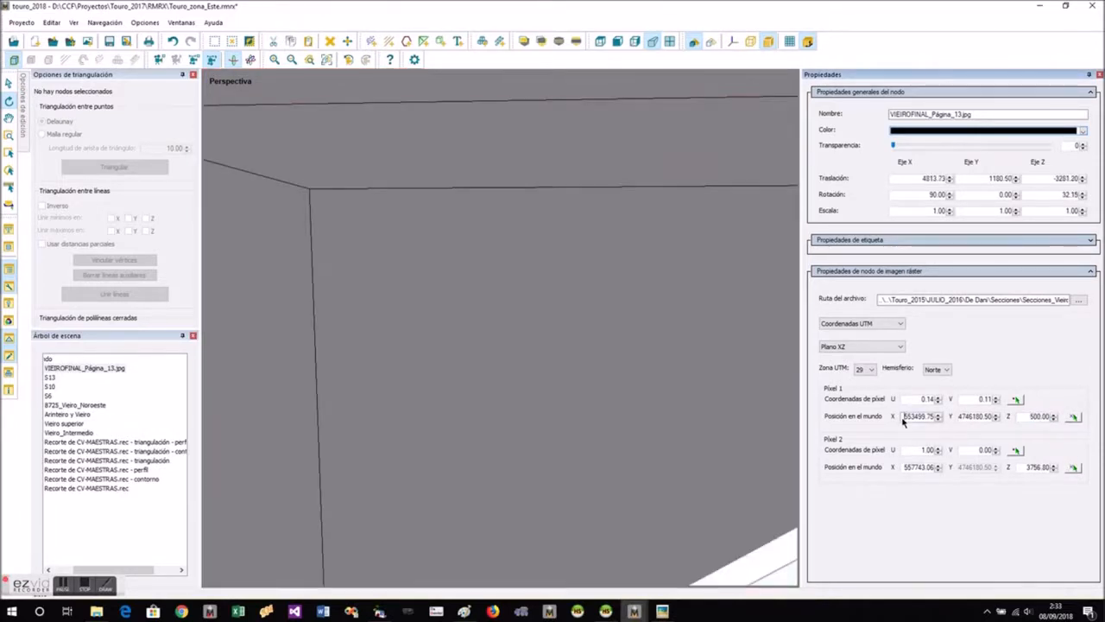
pyautogui.write('555000')
pyautogui.click(967, 418)
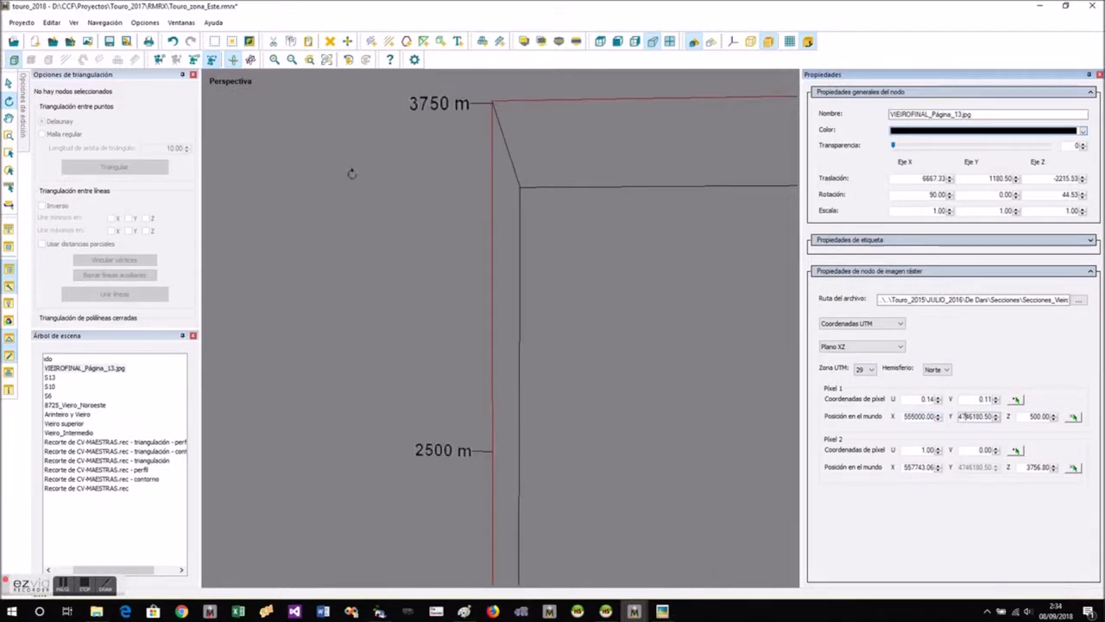
# Pick Pixel 2 on the section image, on the far vertical grid line just above the title block.
pyautogui.click(327, 60)
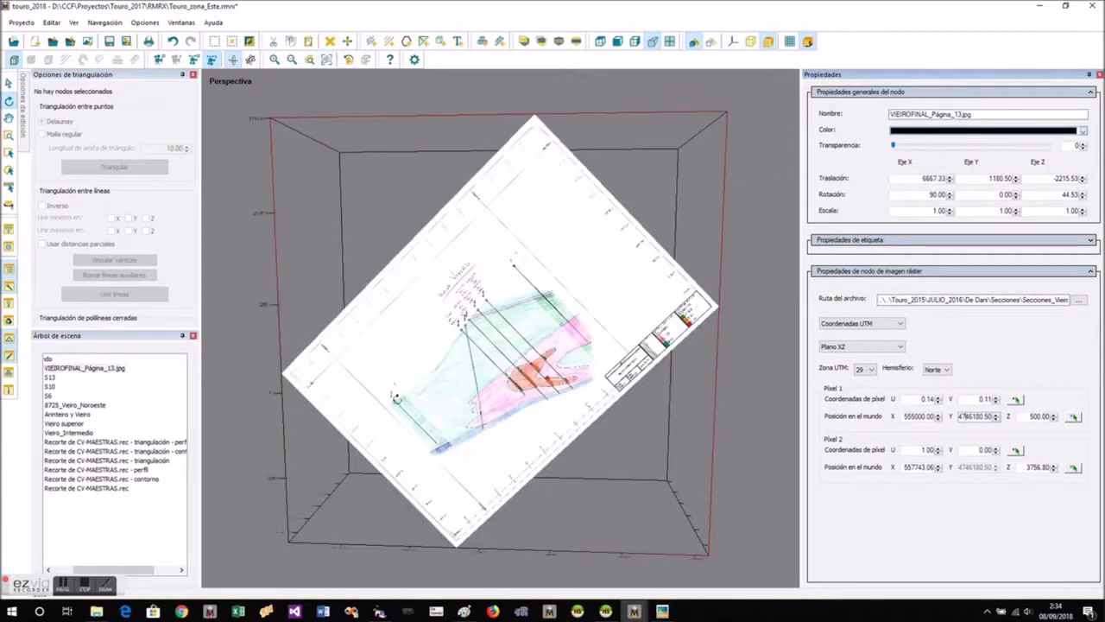
pyautogui.scroll(3, 623, 330)
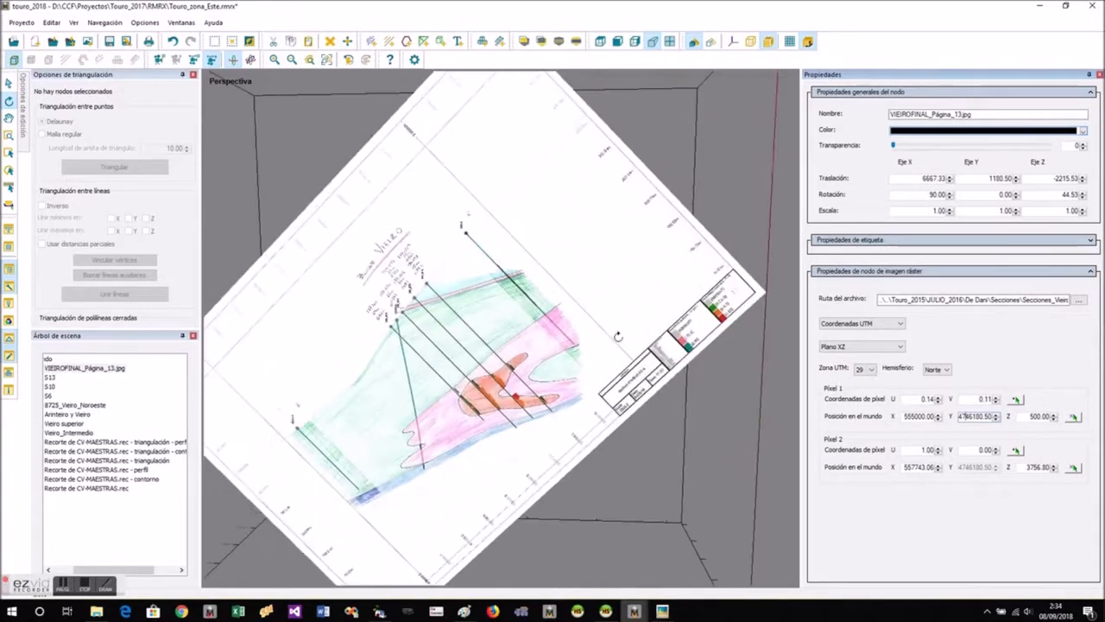
pyautogui.moveTo(415, 158); pyautogui.dragTo(370, 201)
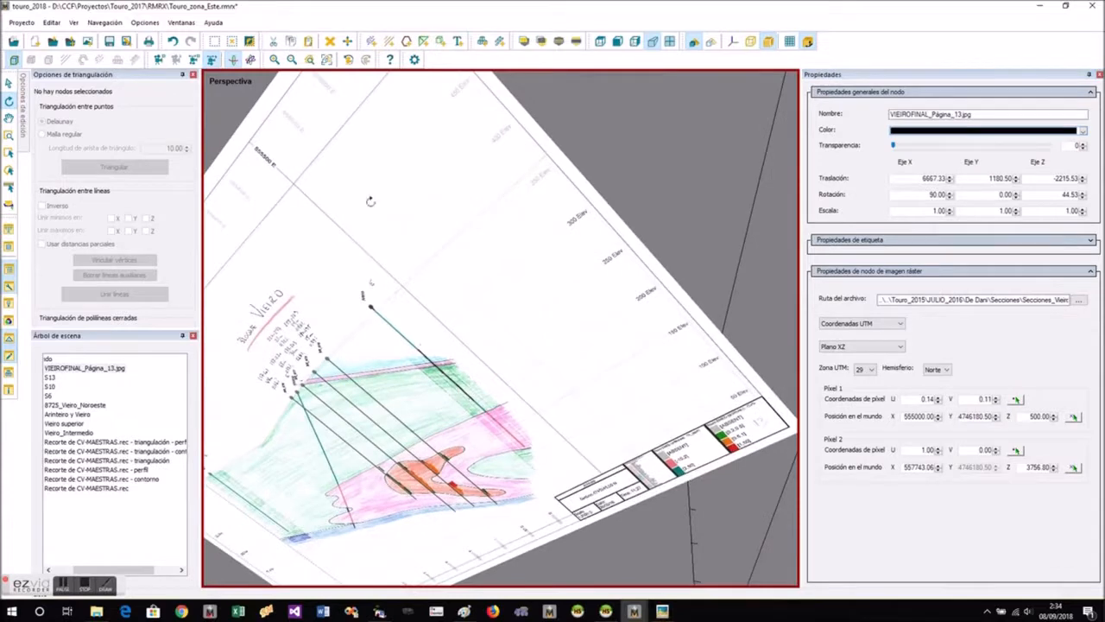
pyautogui.moveTo(486, 340); pyautogui.dragTo(500, 288)
pyautogui.moveTo(711, 303); pyautogui.dragTo(425, 274)
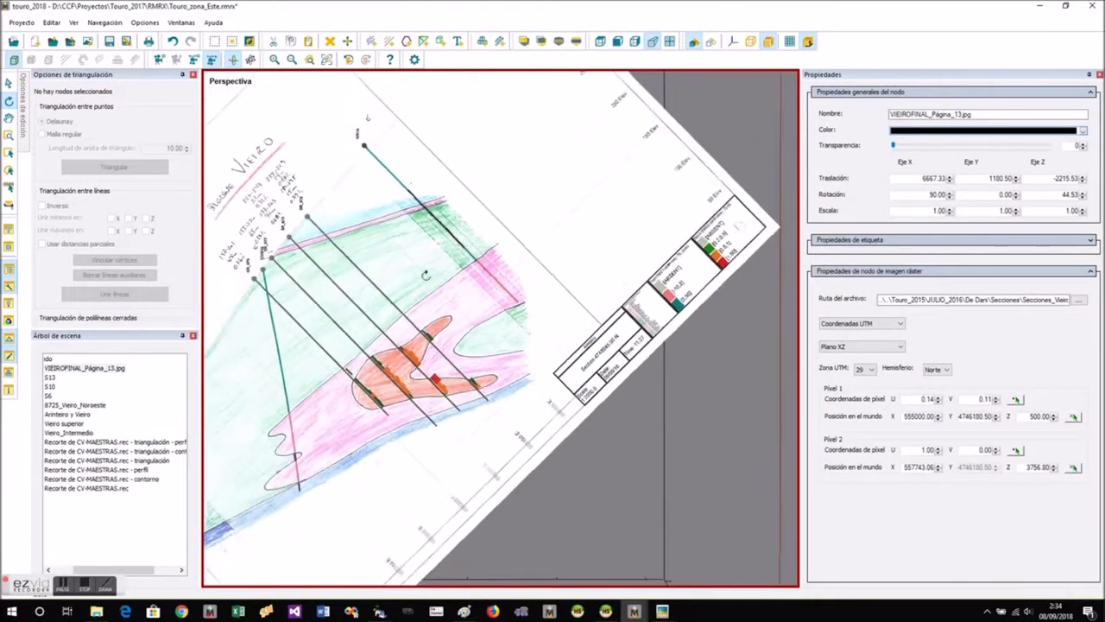
pyautogui.scroll(4, 655, 214)
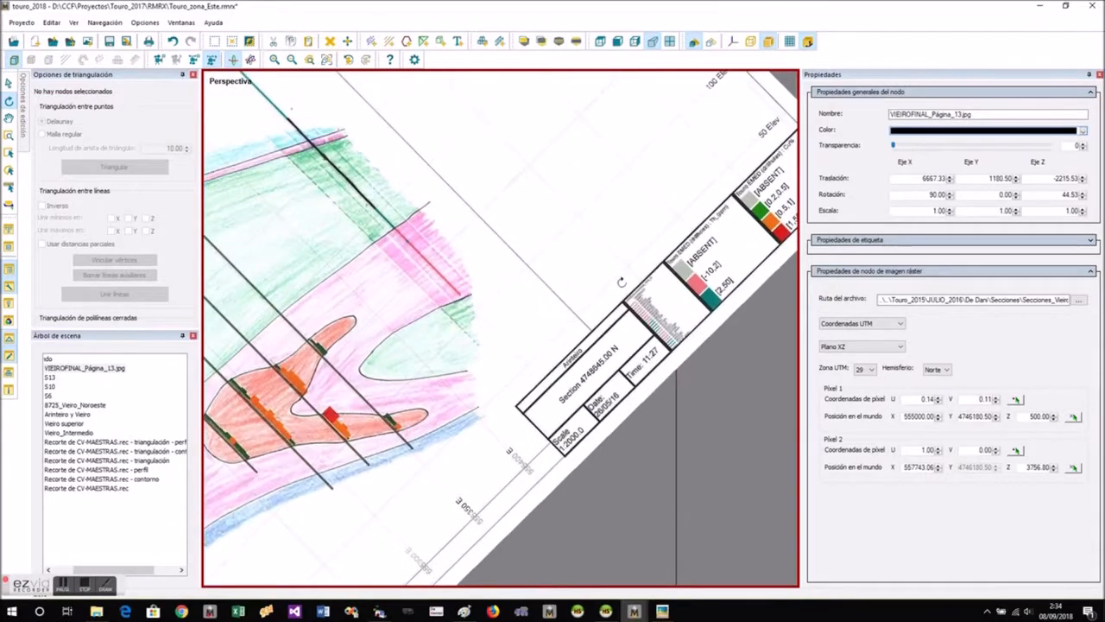
pyautogui.scroll(2, 574, 311)
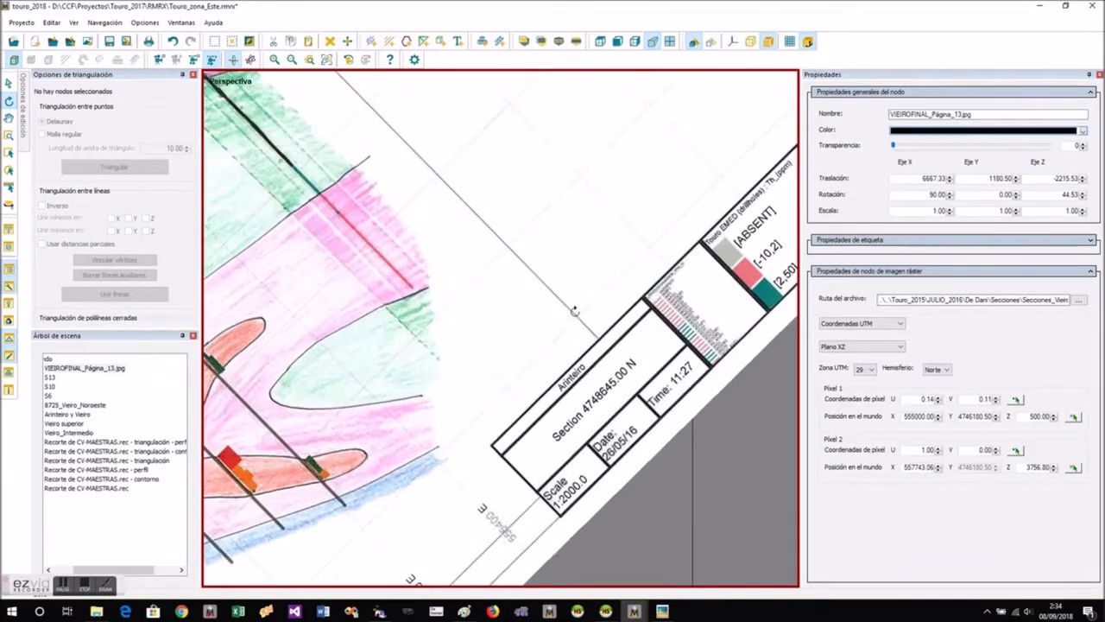
pyautogui.click(1017, 451)
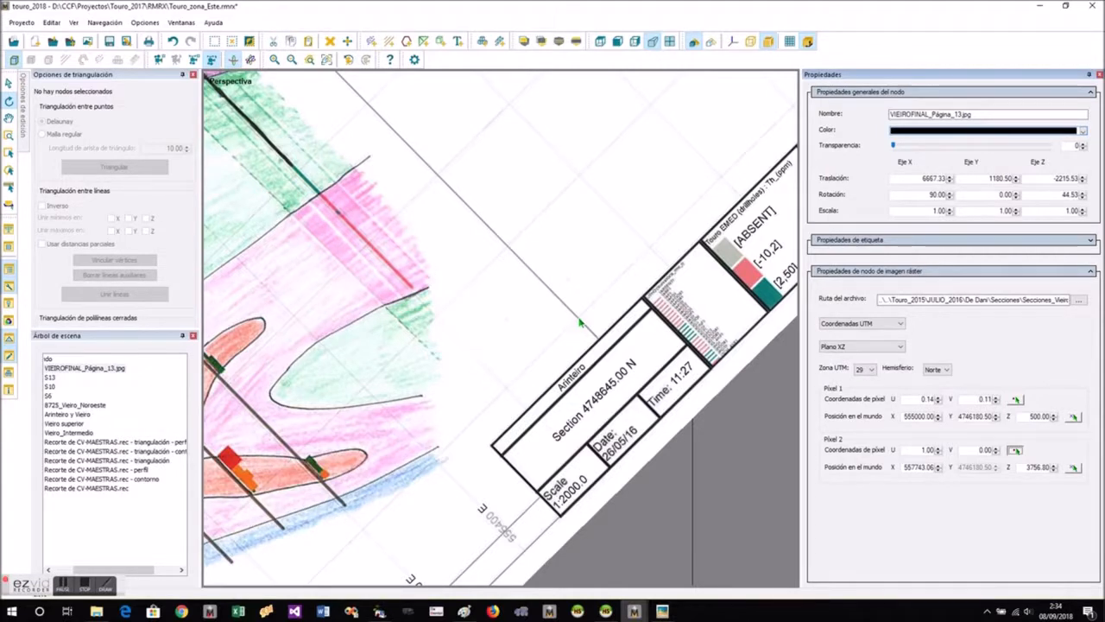
pyautogui.click(606, 438)
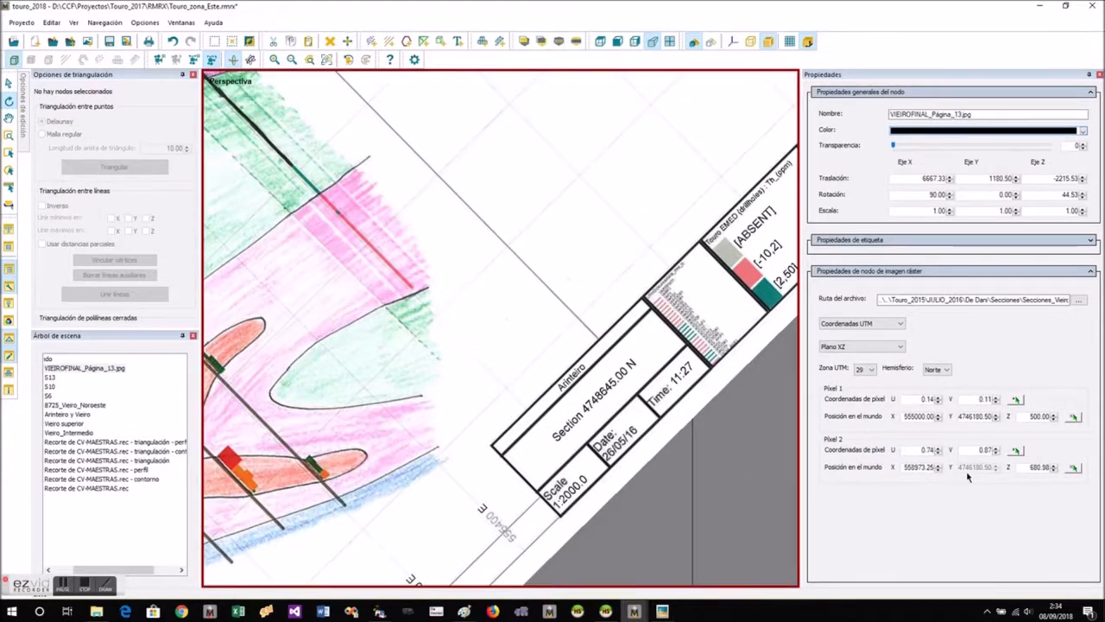
# Set Pixel 2's world position to Z 50 and X 555500.
pyautogui.doubleClick(1031, 468)
pyautogui.write('50')
pyautogui.click(909, 467)
pyautogui.doubleClick(917, 467)
pyautogui.write('555500')
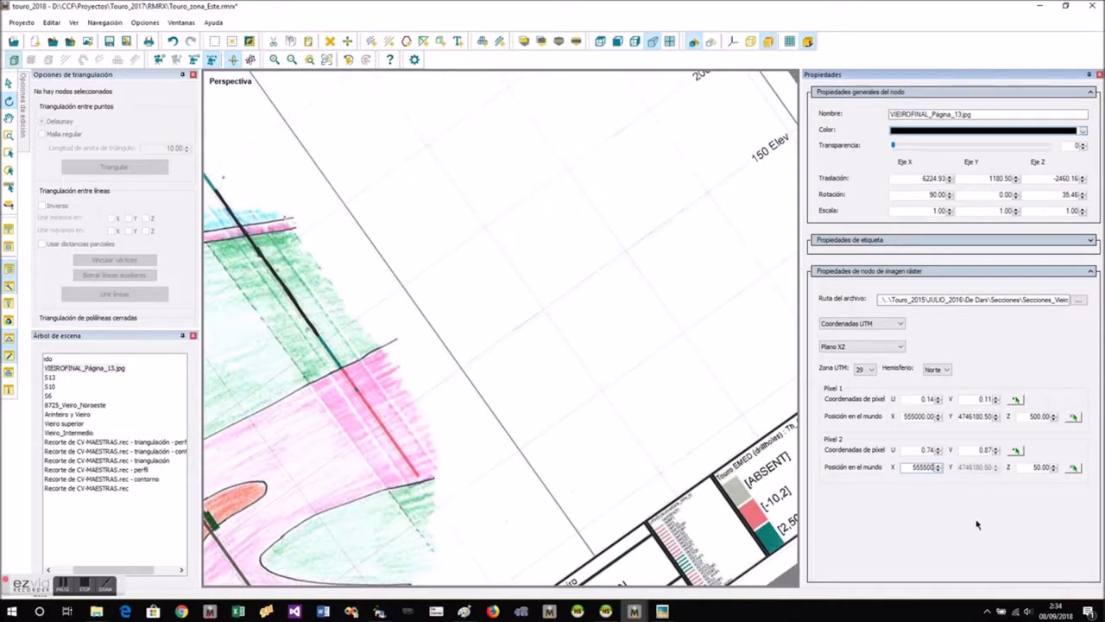
pyautogui.click(920, 450)
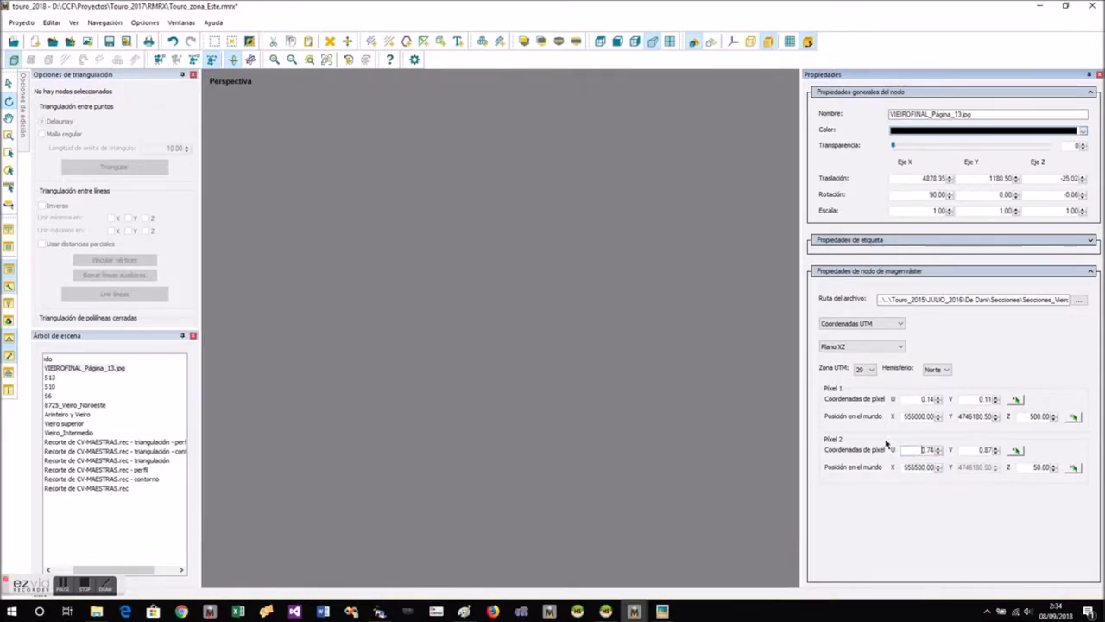
# Read the section's northing from its title block and set Pixel 1's world Y position to 4748645.
pyautogui.click(326, 63)
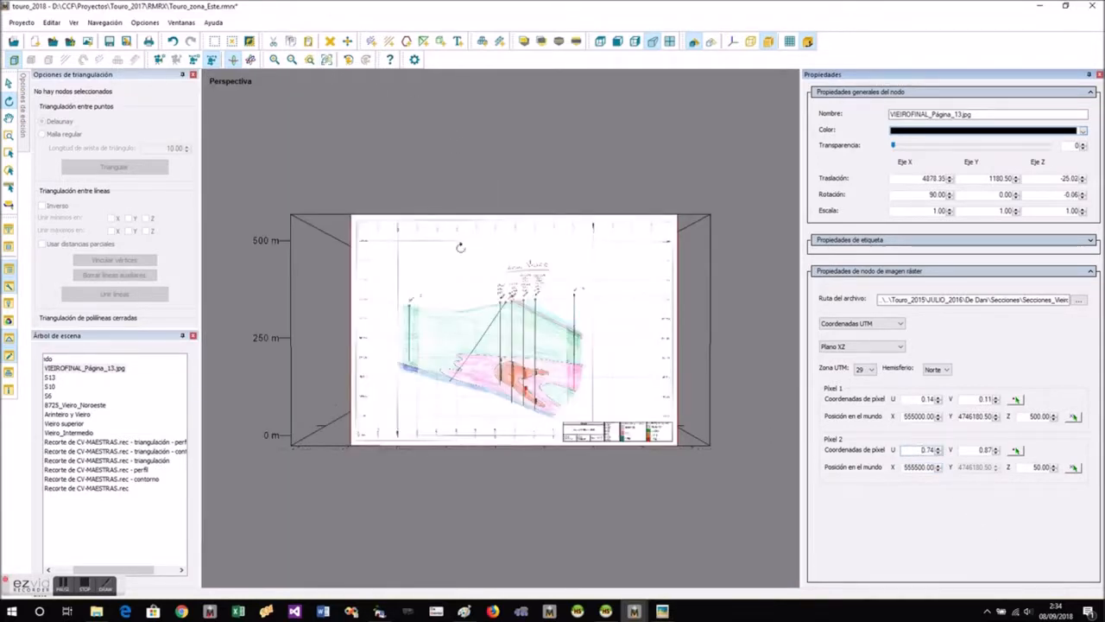
pyautogui.moveTo(459, 333); pyautogui.dragTo(465, 405)
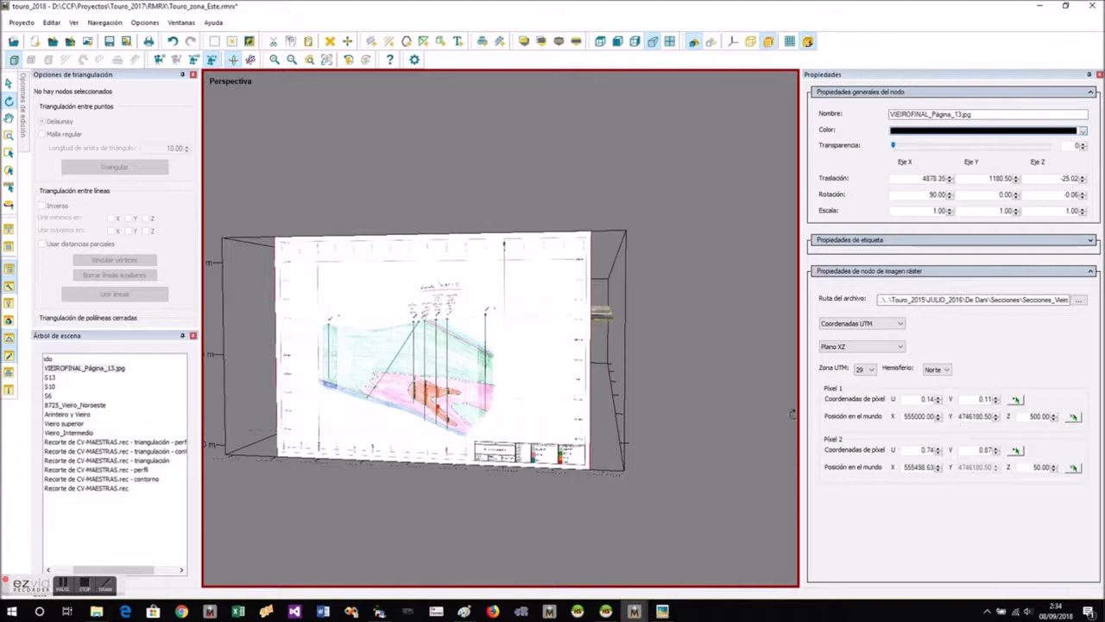
pyautogui.scroll(3, 537, 449)
pyautogui.scroll(5, 535, 449)
pyautogui.moveTo(244, 445); pyautogui.dragTo(567, 308, button='middle')
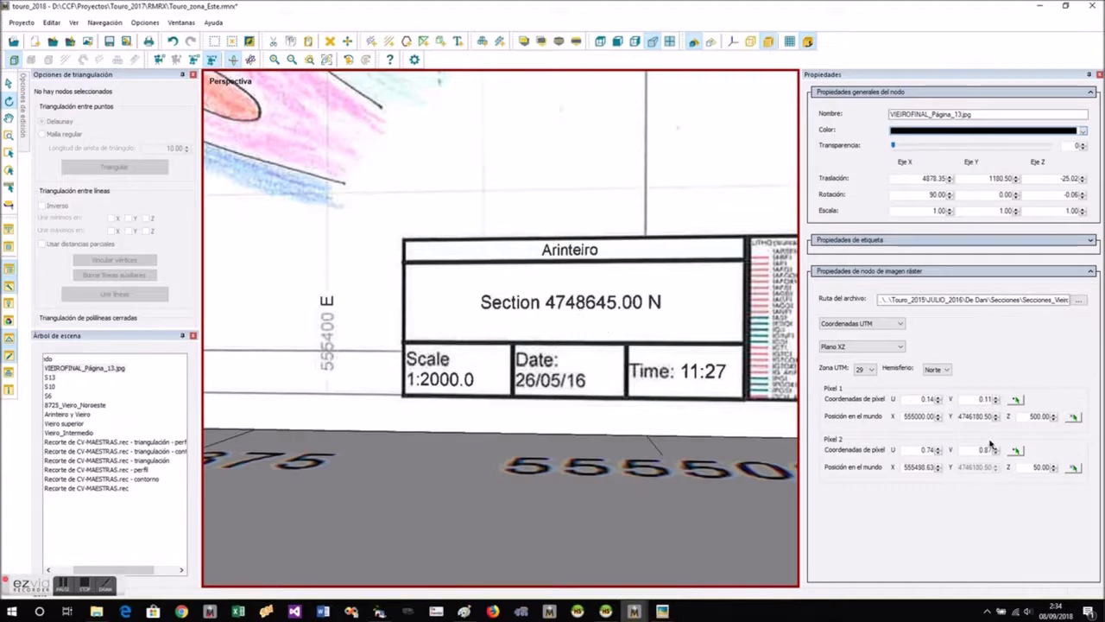
pyautogui.moveTo(974, 418); pyautogui.dragTo(1012, 418)
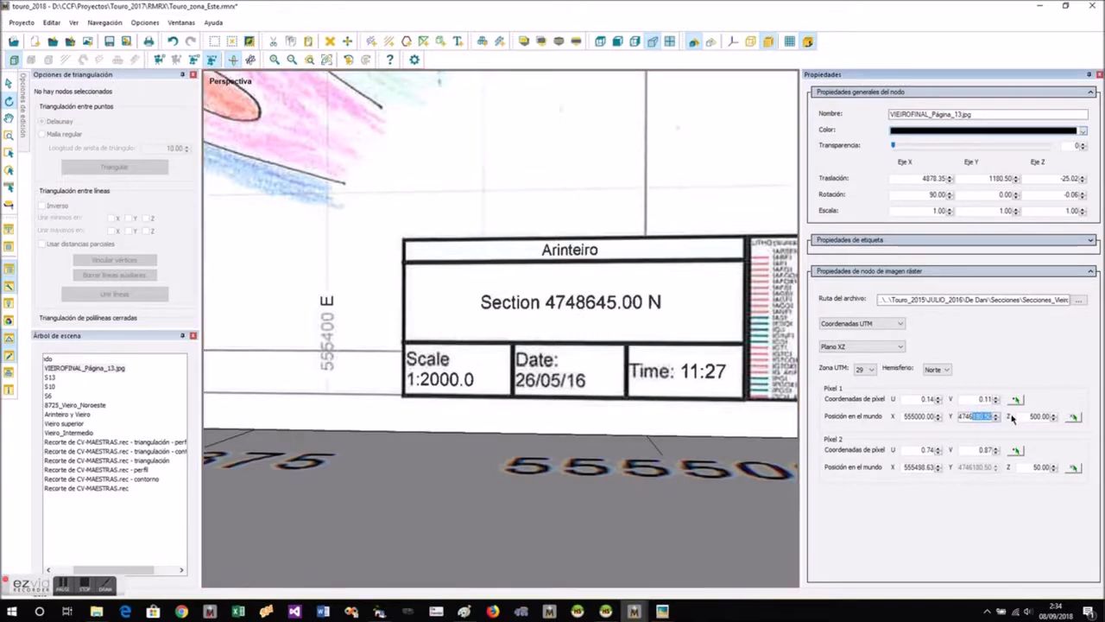
pyautogui.press('BackSpace')
pyautogui.press('BackSpace')
pyautogui.click(904, 418)
# Select the blue Arinteiro y Vieiro body where it crosses the section image and set its transparency to 15.
pyautogui.moveTo(557, 268); pyautogui.dragTo(357, 279)
pyautogui.scroll(-3, 363, 300)
pyautogui.scroll(5, 635, 278)
pyautogui.moveTo(636, 362); pyautogui.dragTo(568, 297)
pyautogui.scroll(5, 530, 210)
pyautogui.moveTo(558, 225)
pyautogui.mouseDown()
pyautogui.moveTo(628, 237)
pyautogui.moveTo(568, 239)
pyautogui.mouseUp()
pyautogui.click(698, 264)
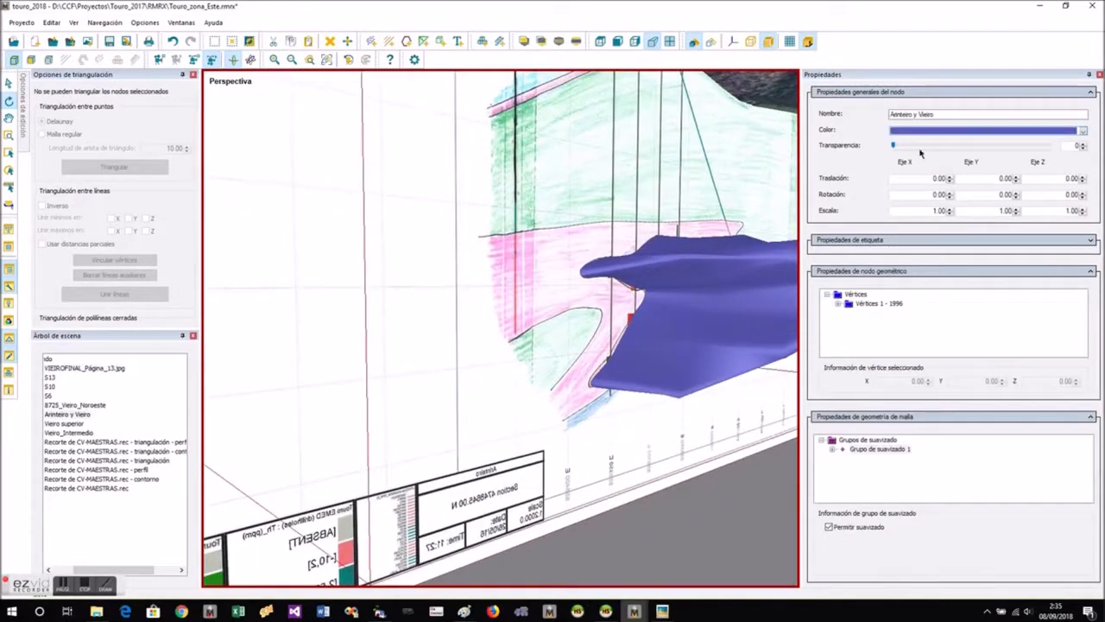
pyautogui.moveTo(893, 146); pyautogui.dragTo(920, 173)
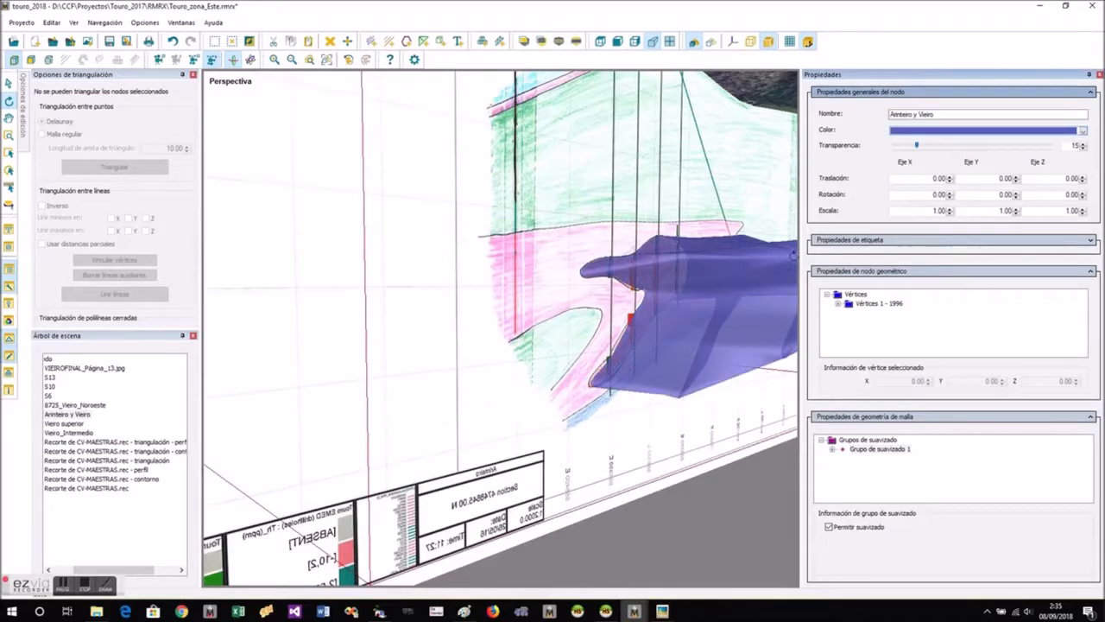
# Insert the section image VIEIROFINAL_Página_10.jpg from the Secciones_Vieiro folder and set its plane to Plano XZ.
pyautogui.scroll(-8, 552, 331)
pyautogui.moveTo(486, 360); pyautogui.dragTo(742, 374)
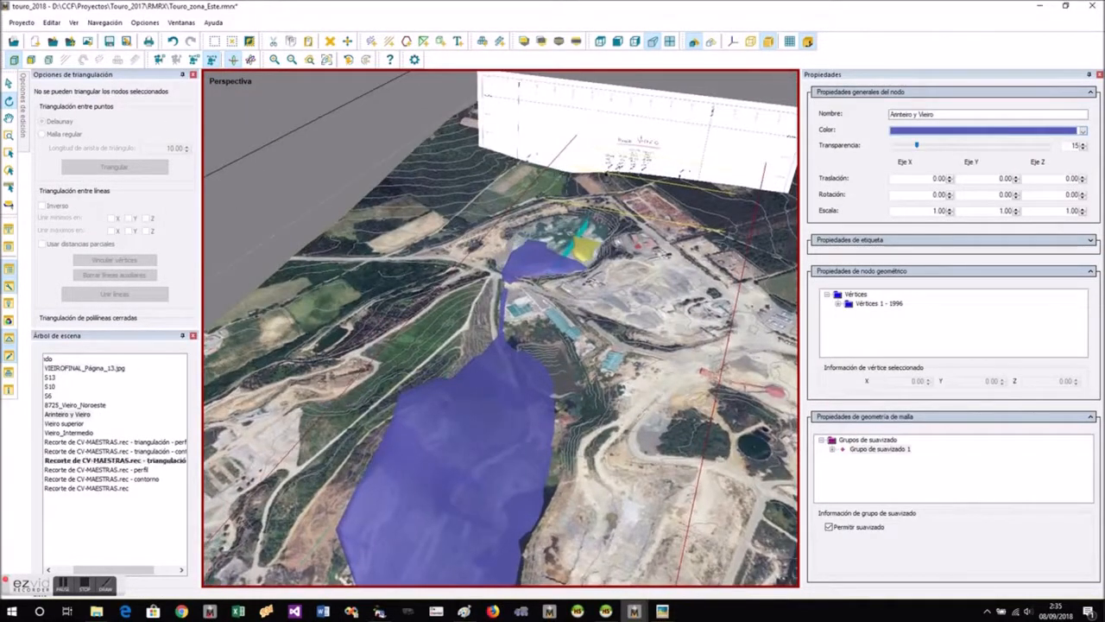
pyautogui.moveTo(674, 247); pyautogui.dragTo(691, 305)
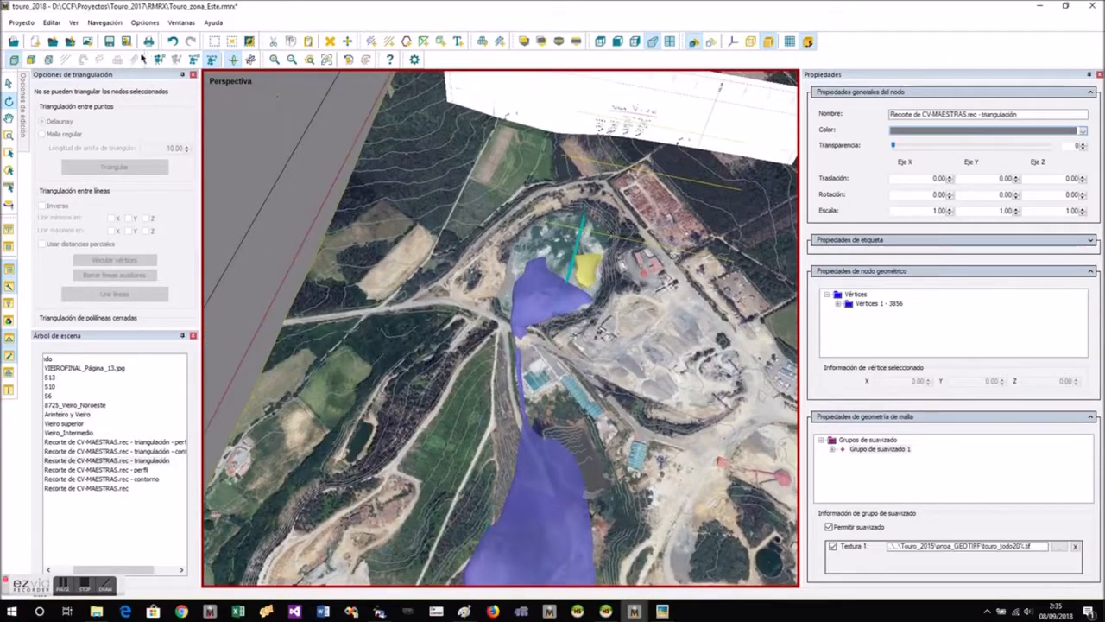
pyautogui.click(88, 41)
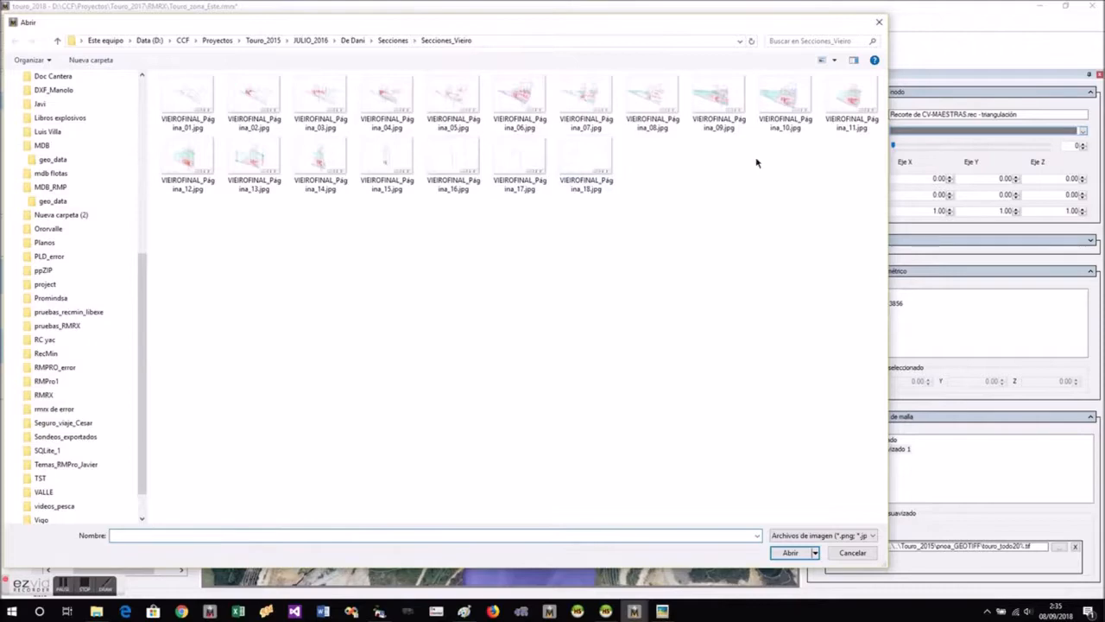
pyautogui.doubleClick(784, 95)
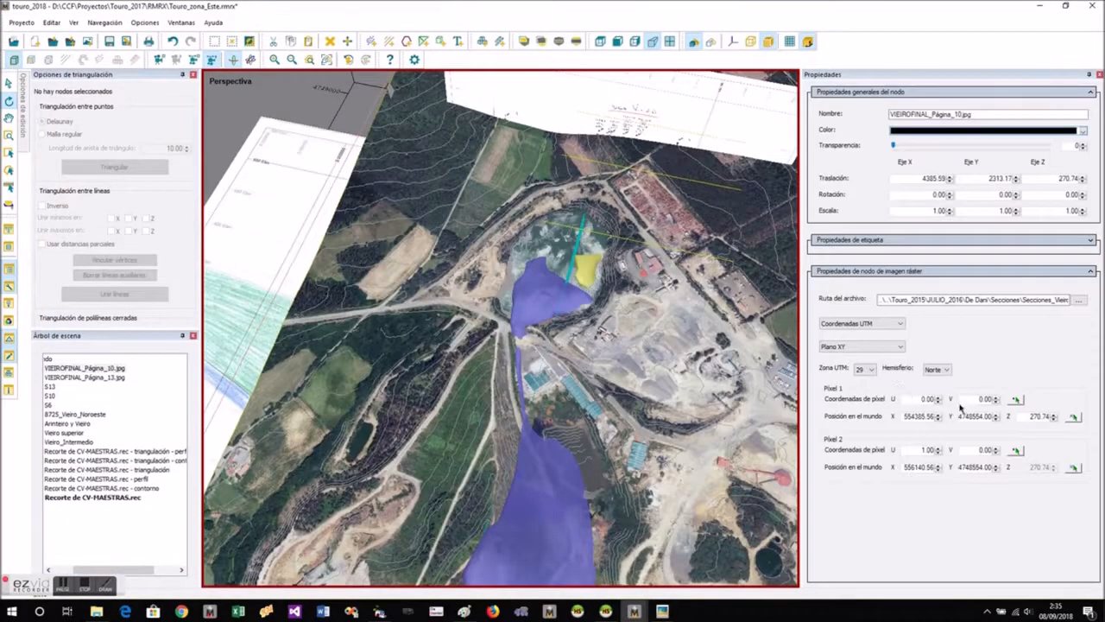
pyautogui.click(900, 346)
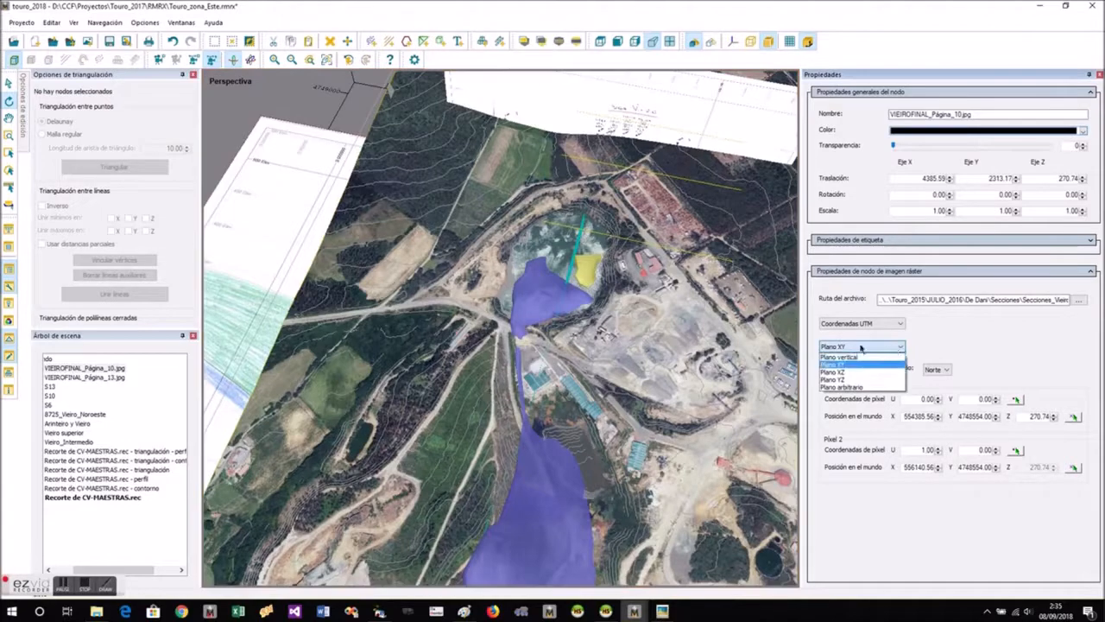
pyautogui.click(843, 366)
# Select the VIEIROFINAL_Página_10 section image standing upright behind the terrain.
pyautogui.scroll(-5, 530, 304)
pyautogui.moveTo(530, 304); pyautogui.dragTo(519, 187)
pyautogui.moveTo(523, 389); pyautogui.dragTo(536, 291)
pyautogui.scroll(-5, 515, 372)
pyautogui.scroll(10, 524, 196)
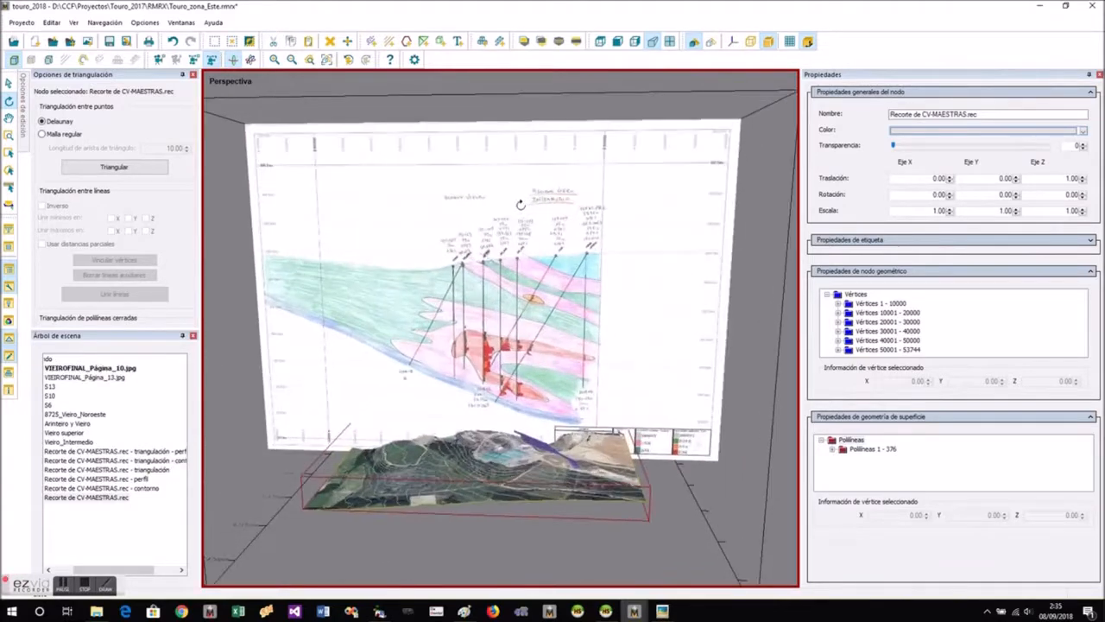
pyautogui.click(524, 196)
# Pick Pixel 1 on the page 10 section where the 555200 E grid line crosses the 400 m elevation line.
pyautogui.scroll(6, 524, 196)
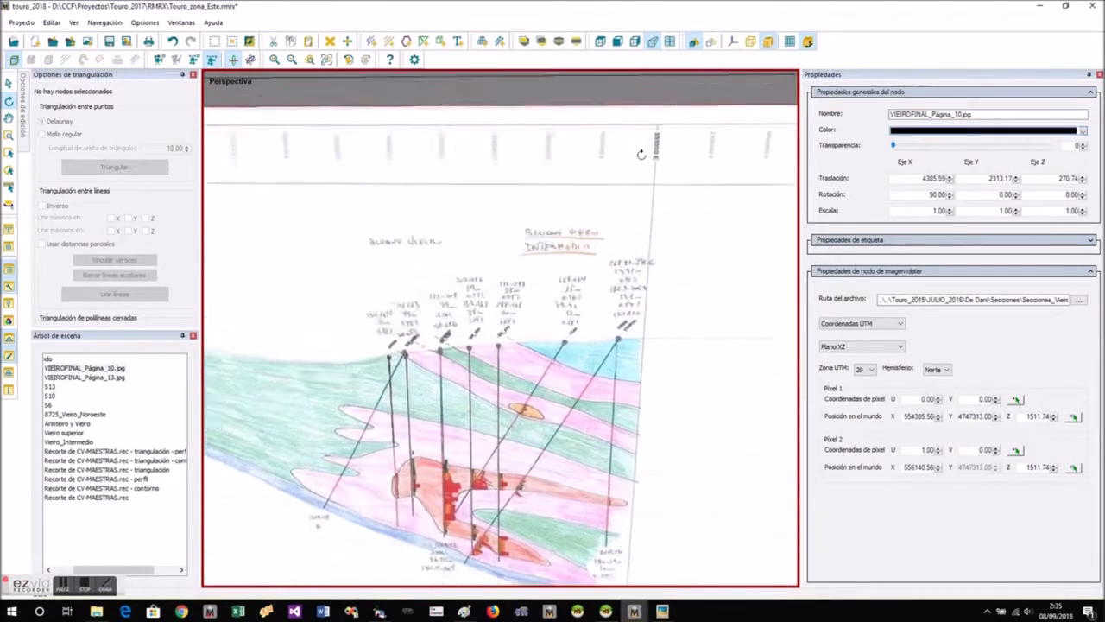
pyautogui.moveTo(533, 253); pyautogui.dragTo(563, 255)
pyautogui.moveTo(712, 289); pyautogui.dragTo(655, 179)
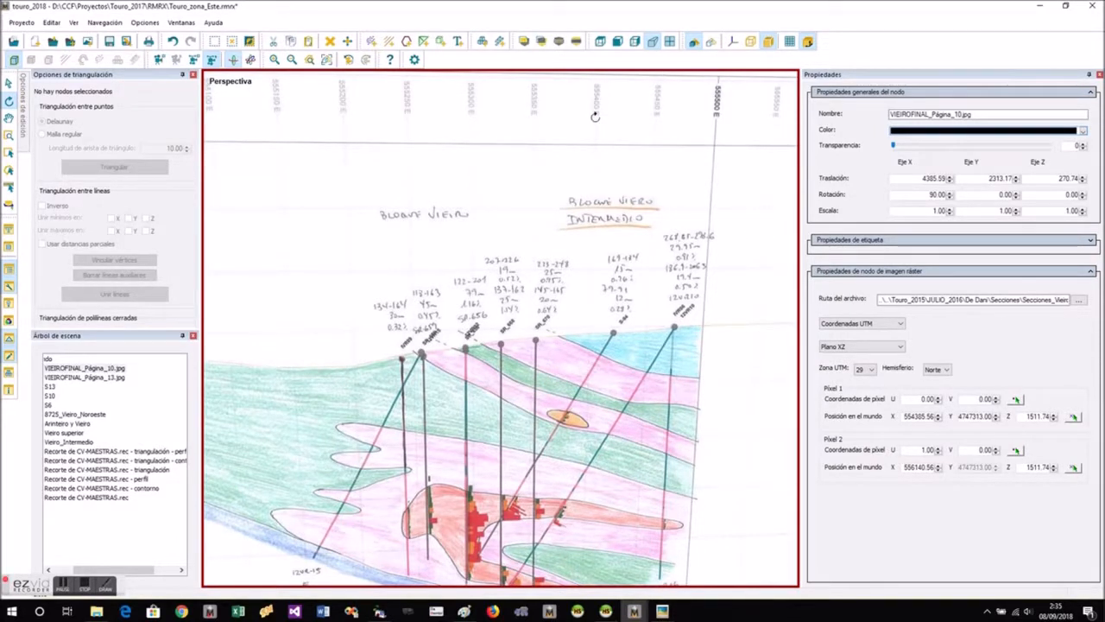
pyautogui.moveTo(426, 139); pyautogui.dragTo(596, 141)
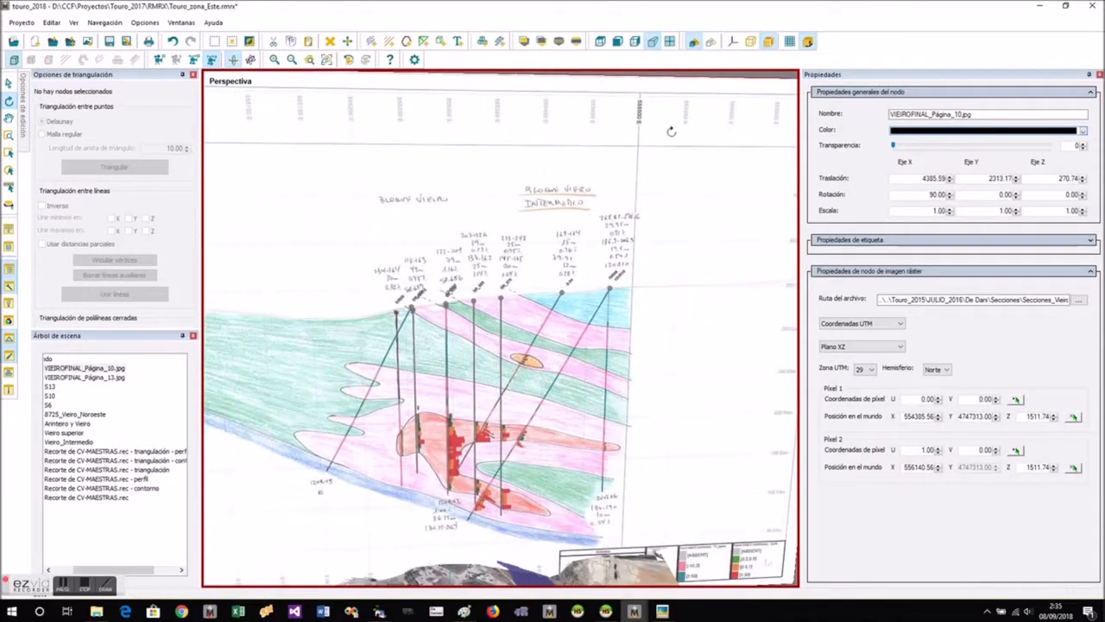
pyautogui.scroll(3, 671, 131)
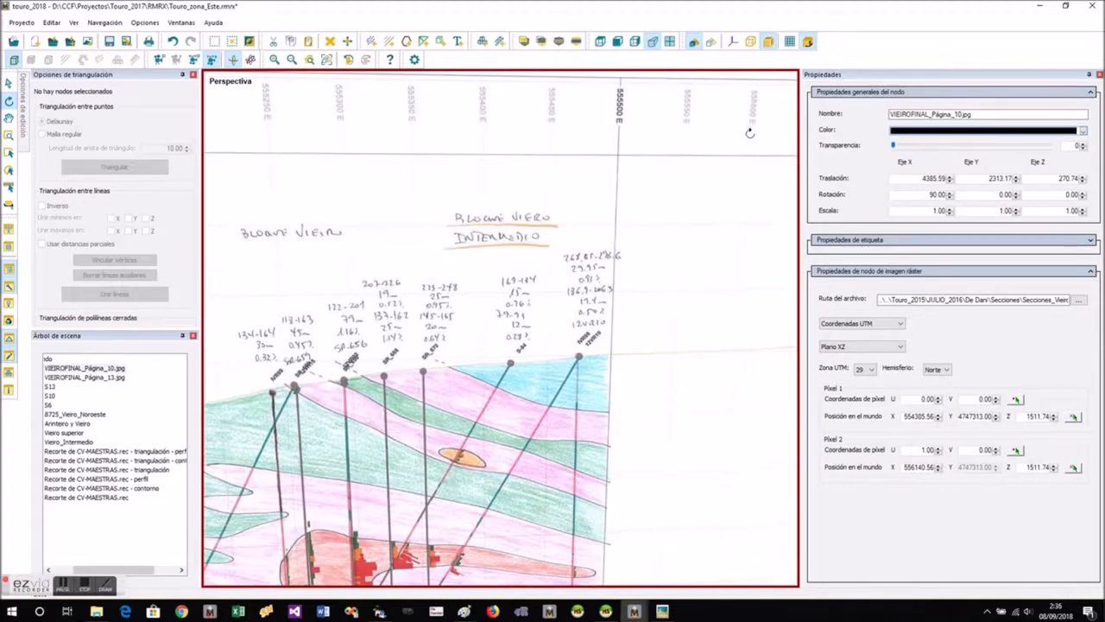
pyautogui.scroll(-1, 750, 133)
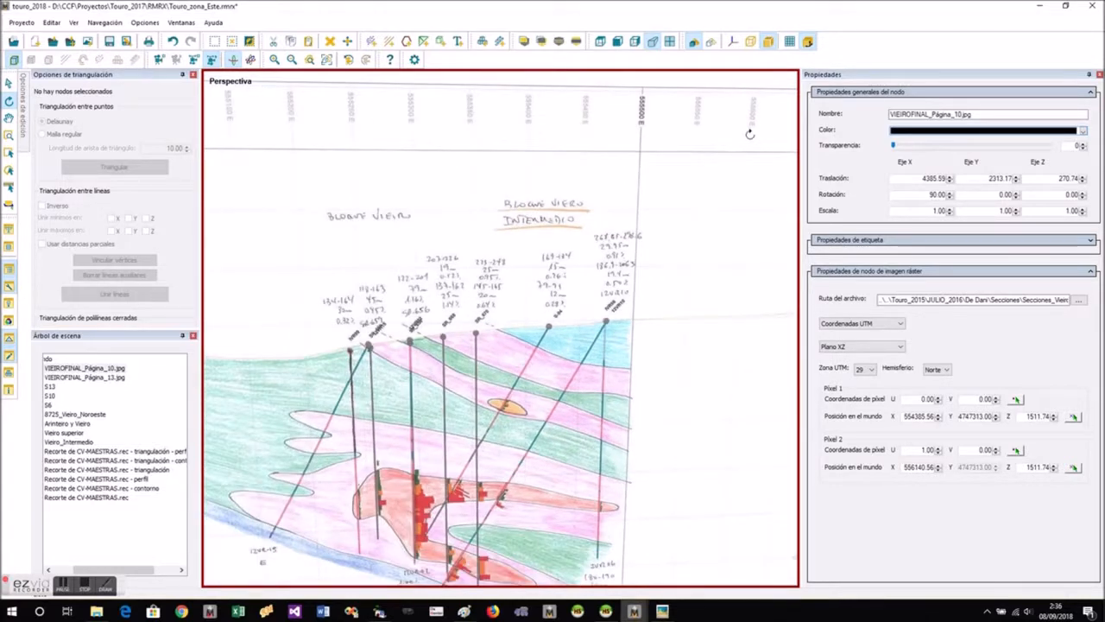
pyautogui.click(1017, 400)
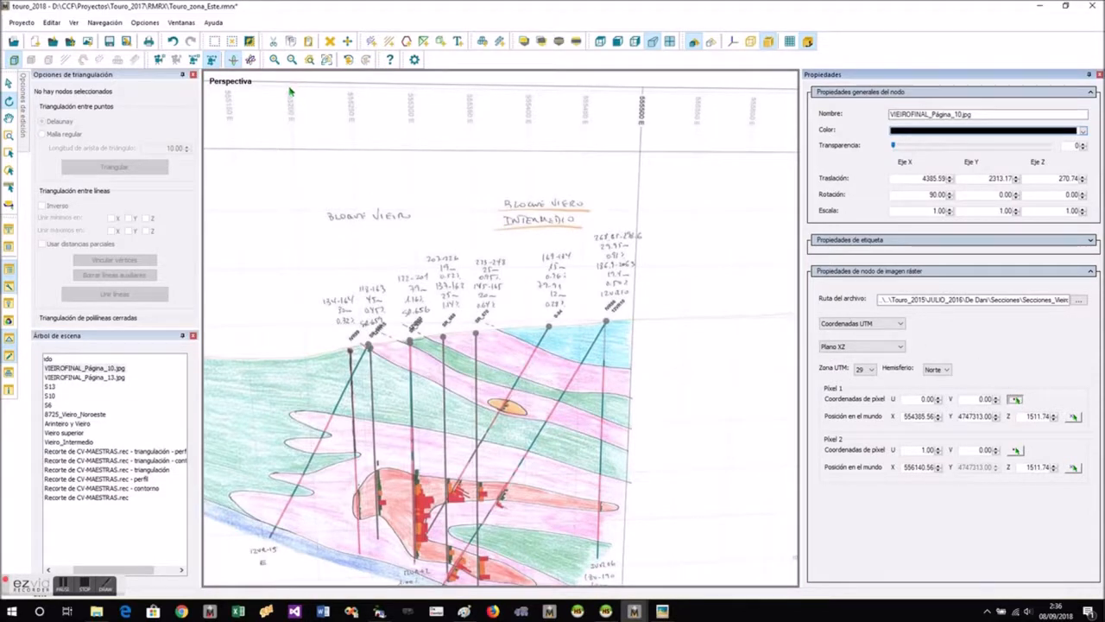
pyautogui.scroll(-2, 272, 243)
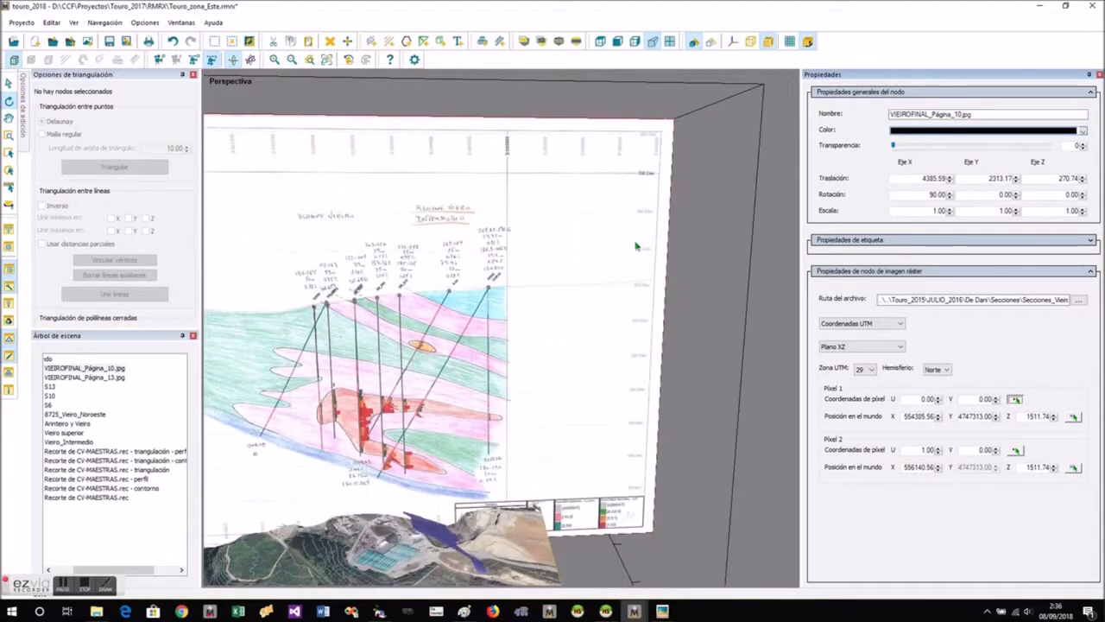
pyautogui.scroll(3, 214, 246)
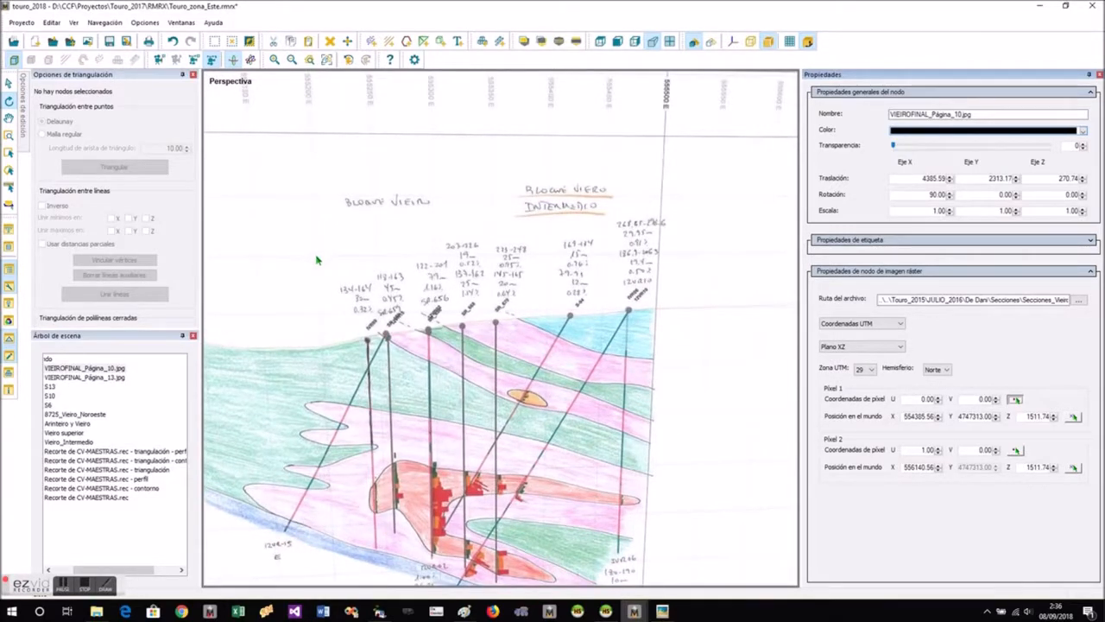
pyautogui.scroll(3, 316, 259)
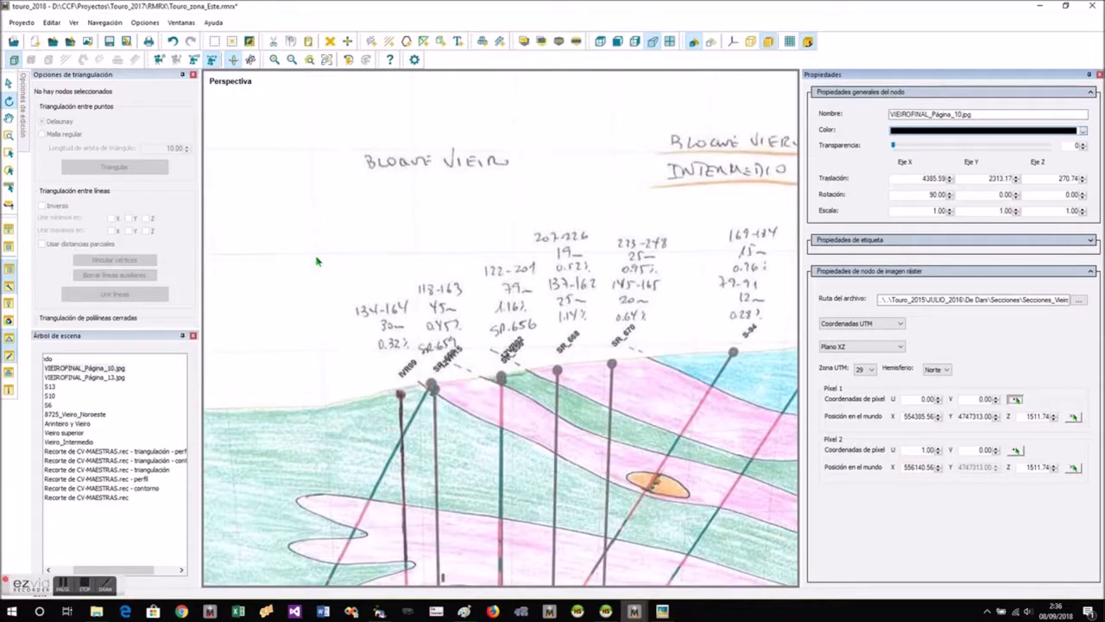
pyautogui.click(316, 259)
# Pick Pixel 2 on the page 10 section where the 555600 E grid line crosses the 400 m elevation line.
pyautogui.scroll(-3, 204, 257)
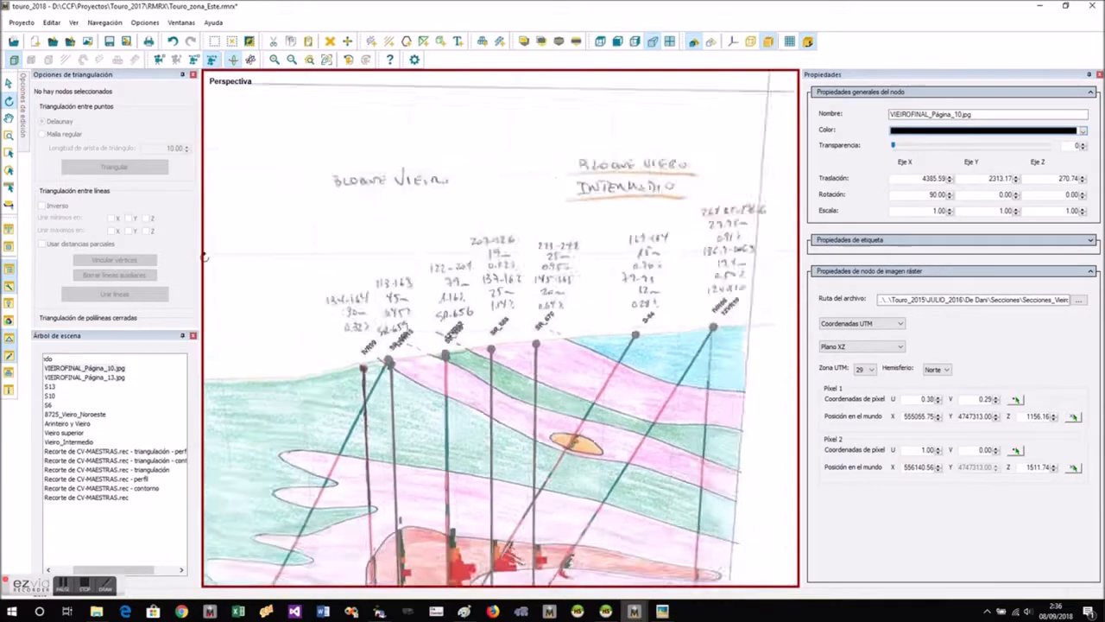
pyautogui.scroll(4, 588, 148)
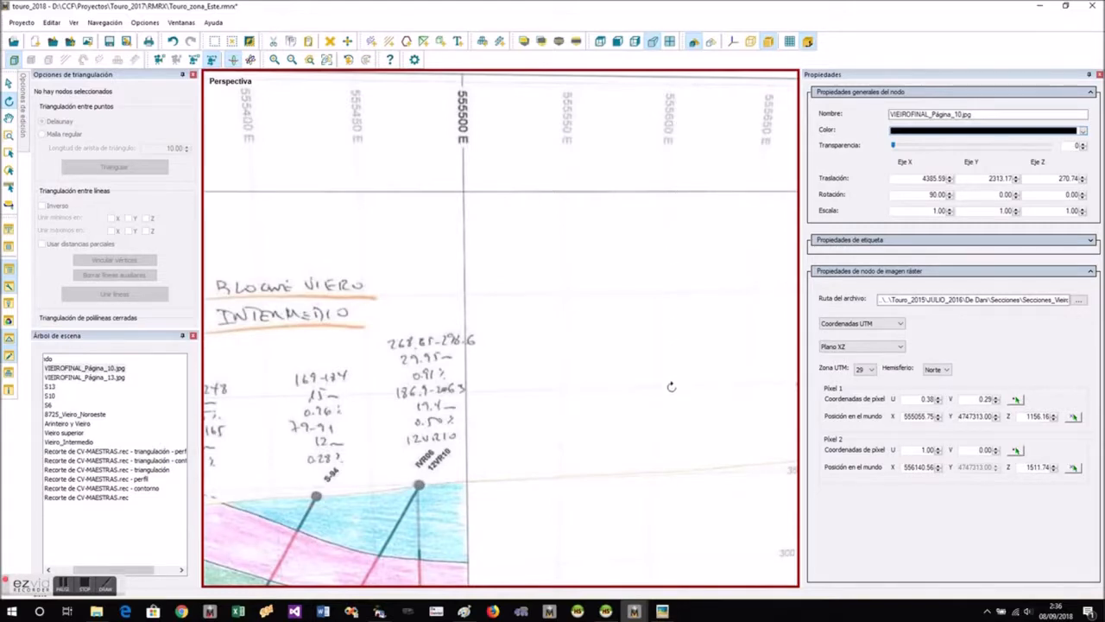
pyautogui.scroll(-3, 441, 339)
pyautogui.scroll(6, 574, 373)
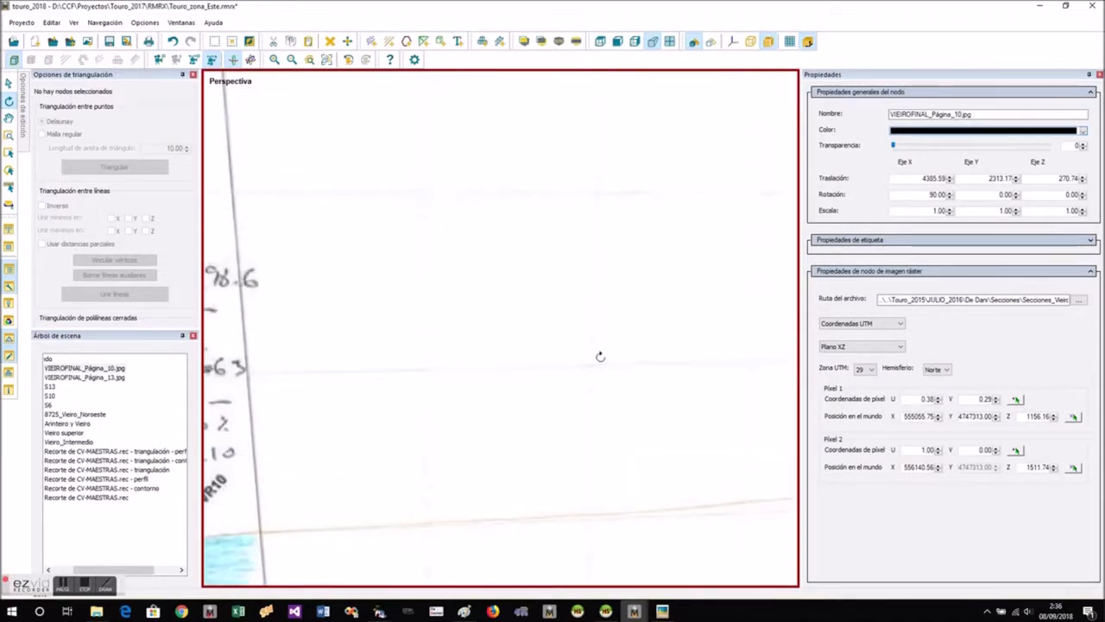
pyautogui.click(1015, 449)
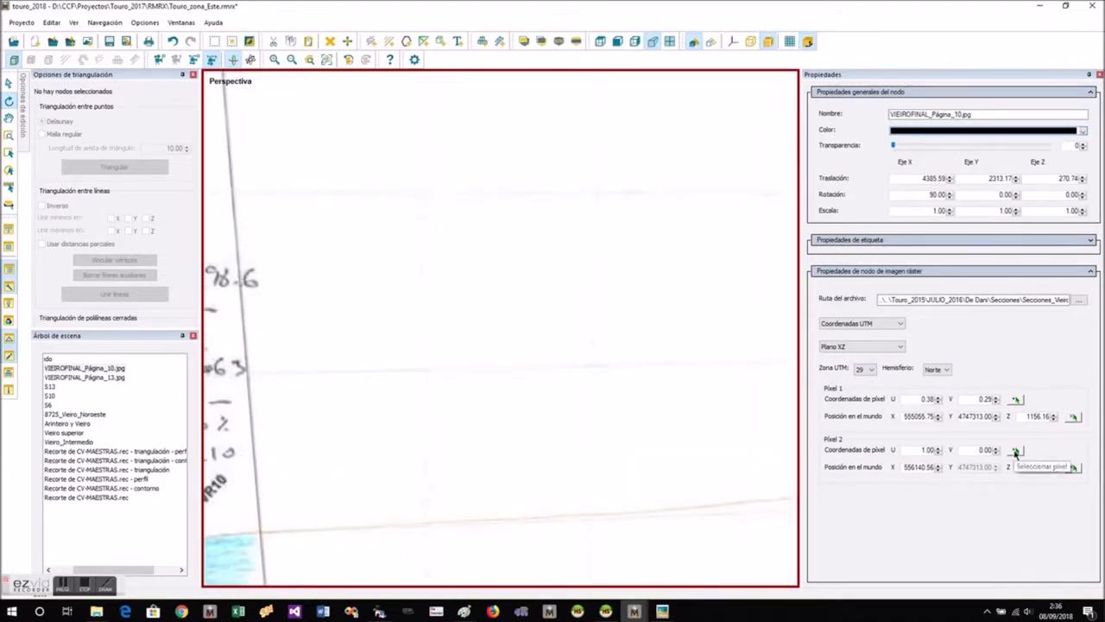
pyautogui.click(582, 367)
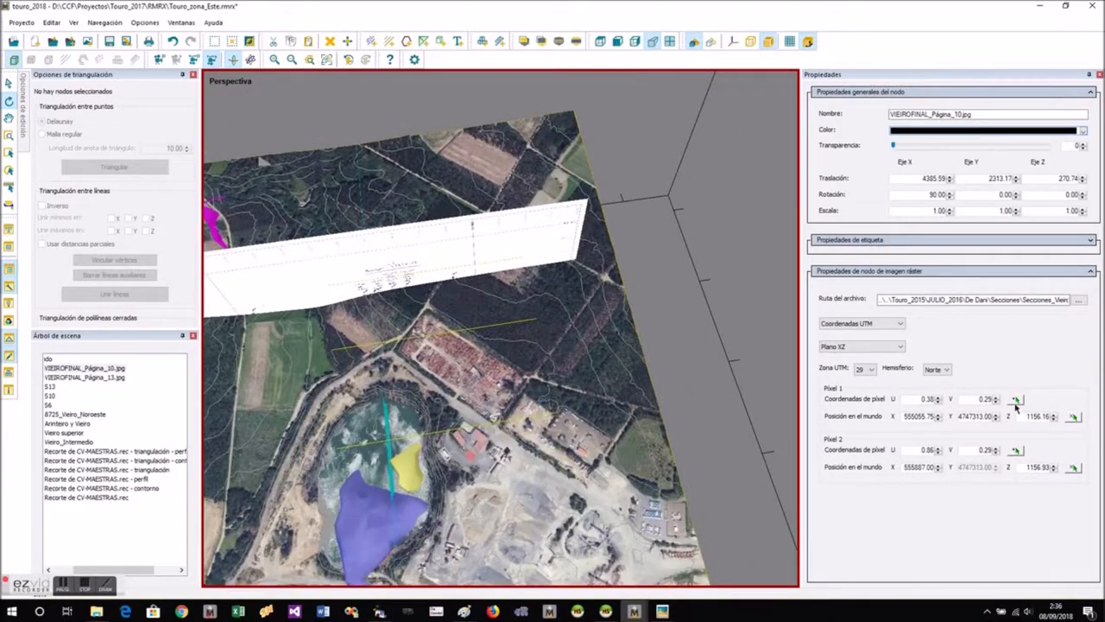
# Pick Pixel 1's world position at the yellow reference line's west end (X 555200, Y 4748500, Z 400) and hide the page 10 image.
pyautogui.click(1073, 417)
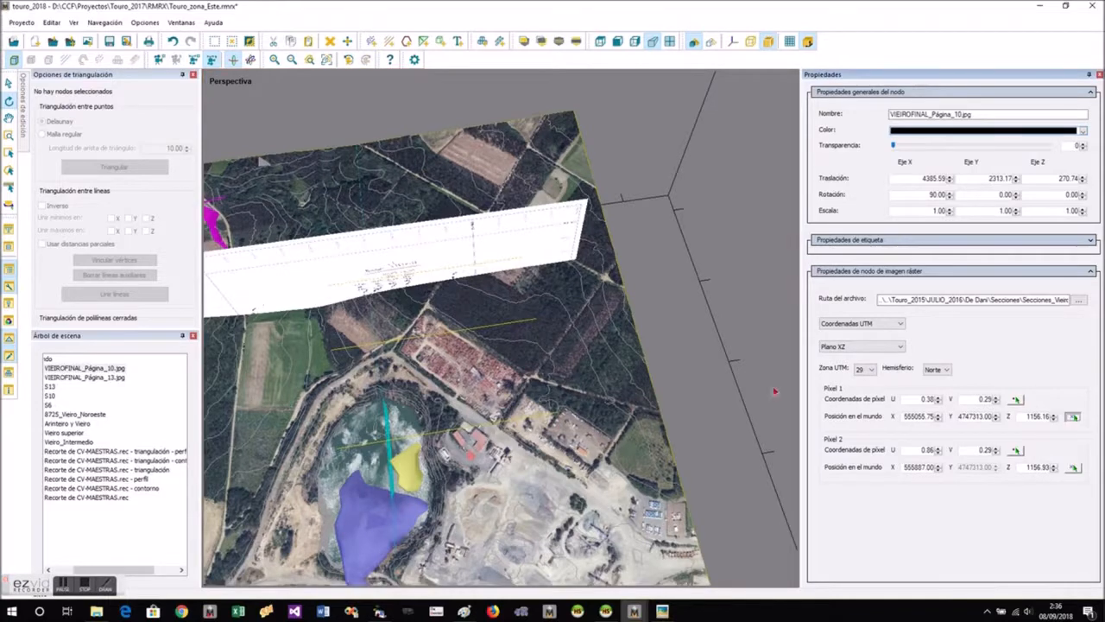
pyautogui.click(333, 354)
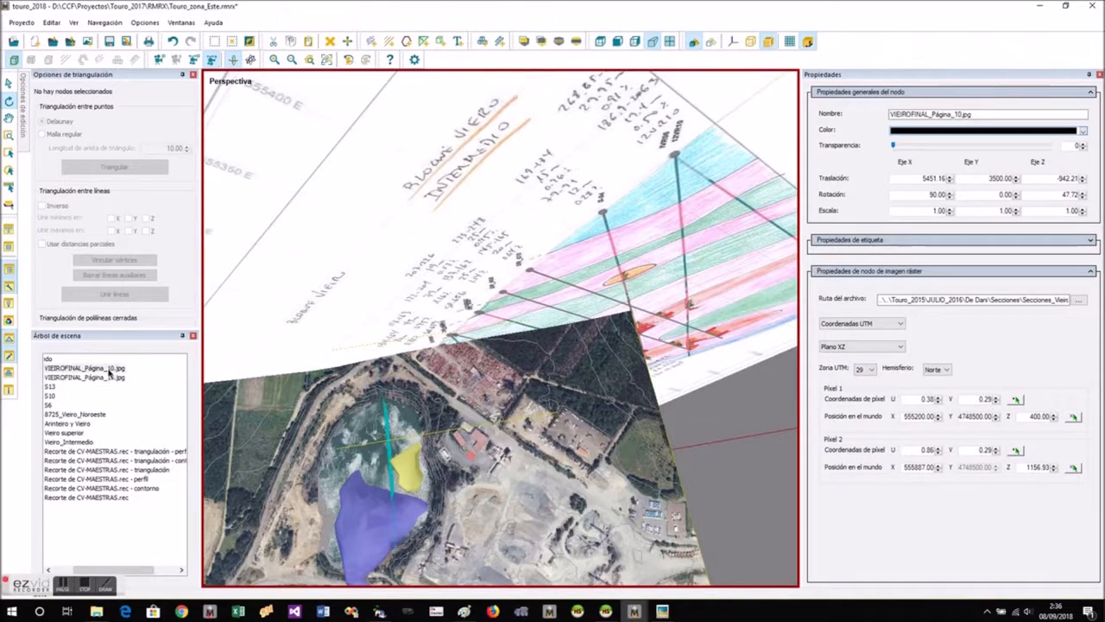
pyautogui.moveTo(134, 571); pyautogui.dragTo(109, 571)
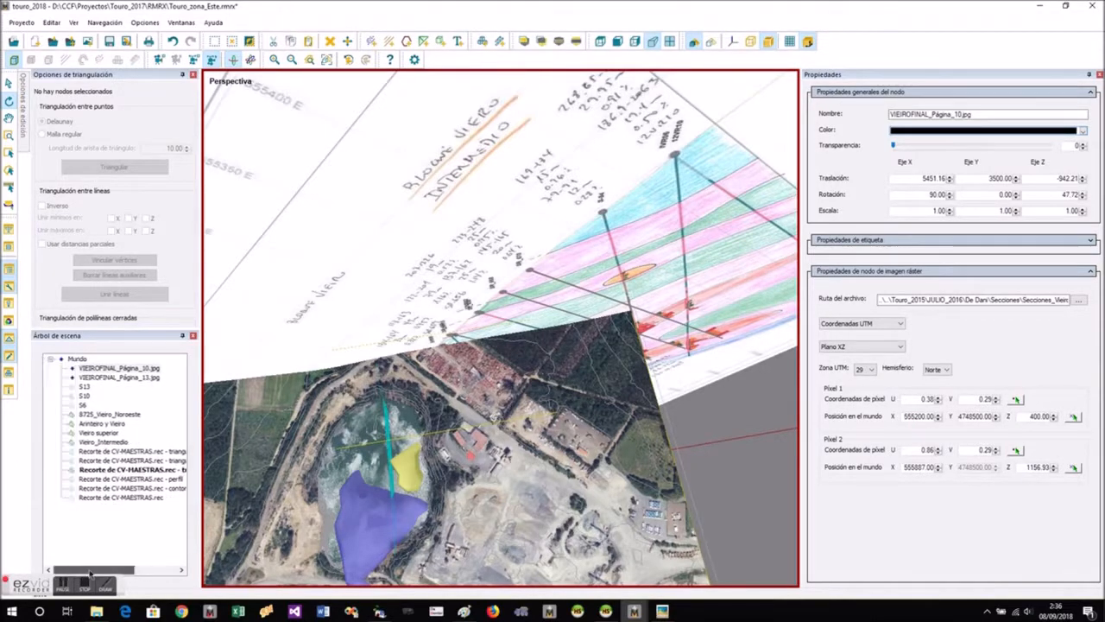
pyautogui.rightClick(130, 371)
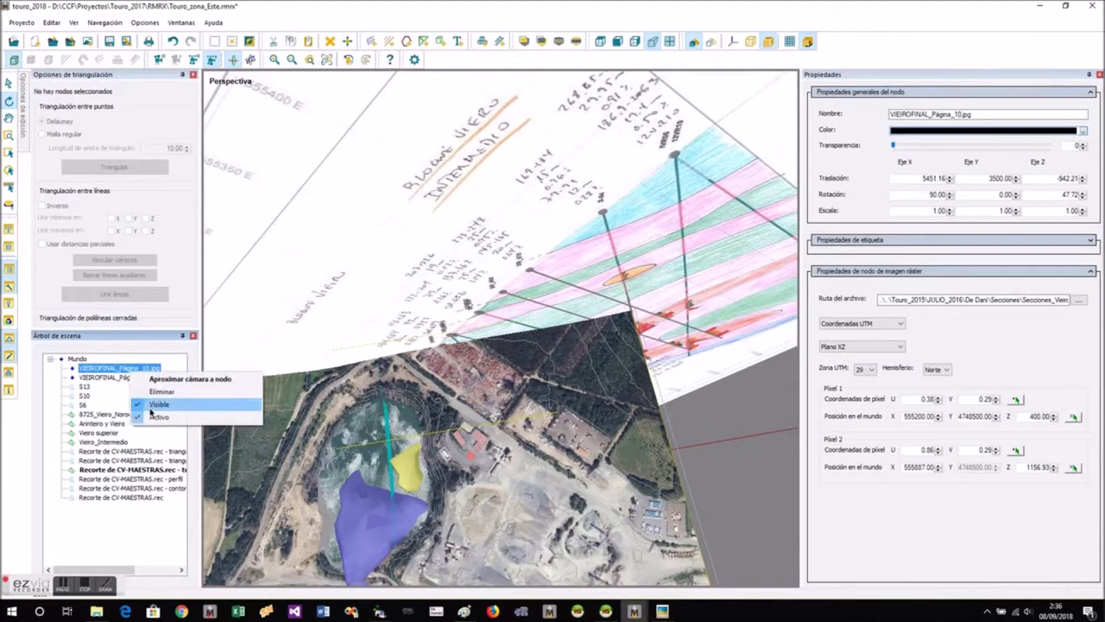
pyautogui.click(153, 405)
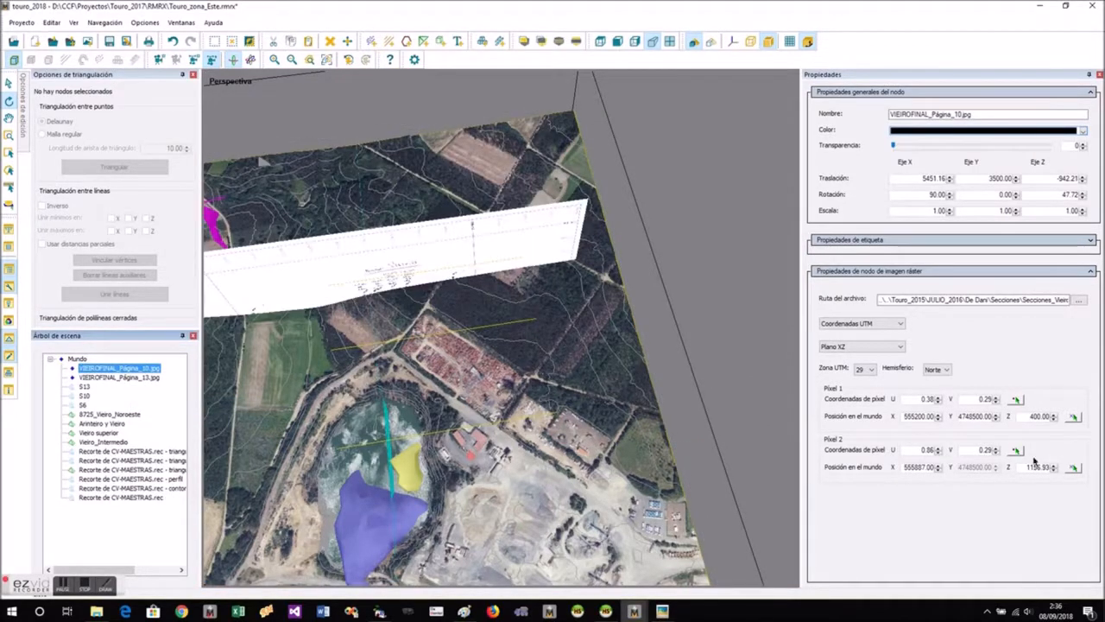
# Pick Pixel 2's world position at the yellow line's east end (X 555600, Z 400) and make the page 10 image visible again.
pyautogui.click(1074, 468)
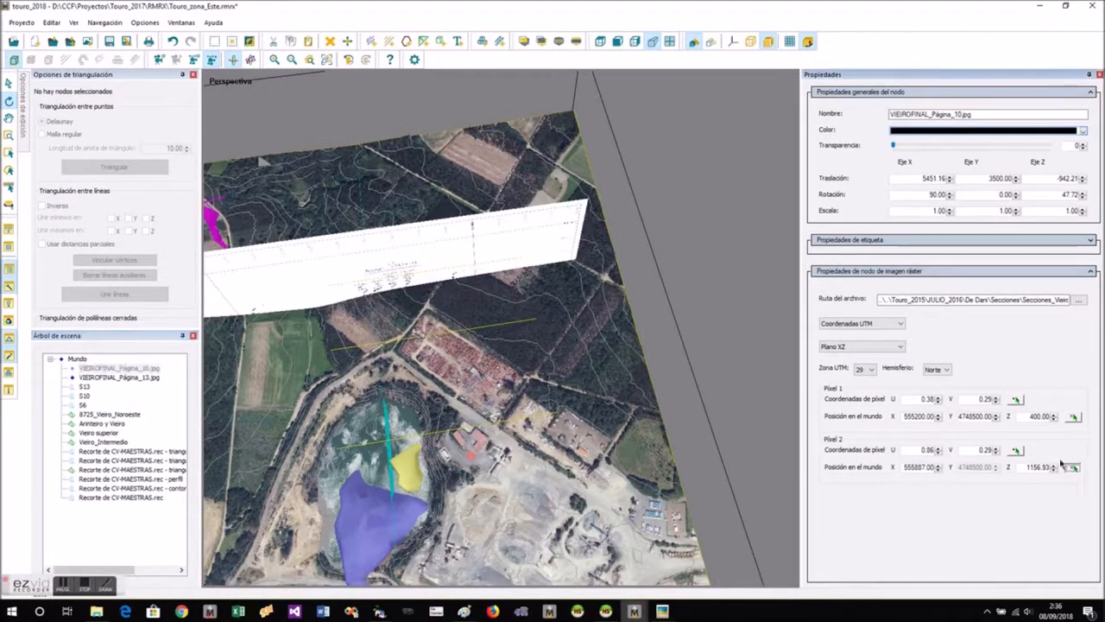
pyautogui.click(536, 325)
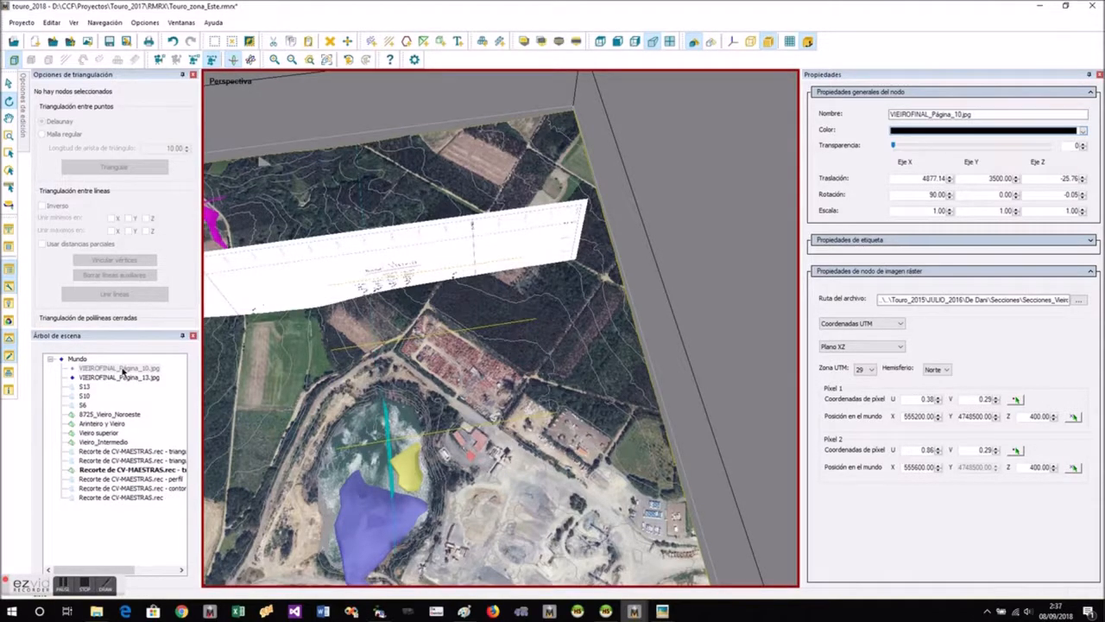
pyautogui.rightClick(123, 371)
pyautogui.click(152, 407)
# Examine from several angles how the page 10 and page 13 sections meet the blue ore body.
pyautogui.moveTo(406, 432); pyautogui.dragTo(494, 243)
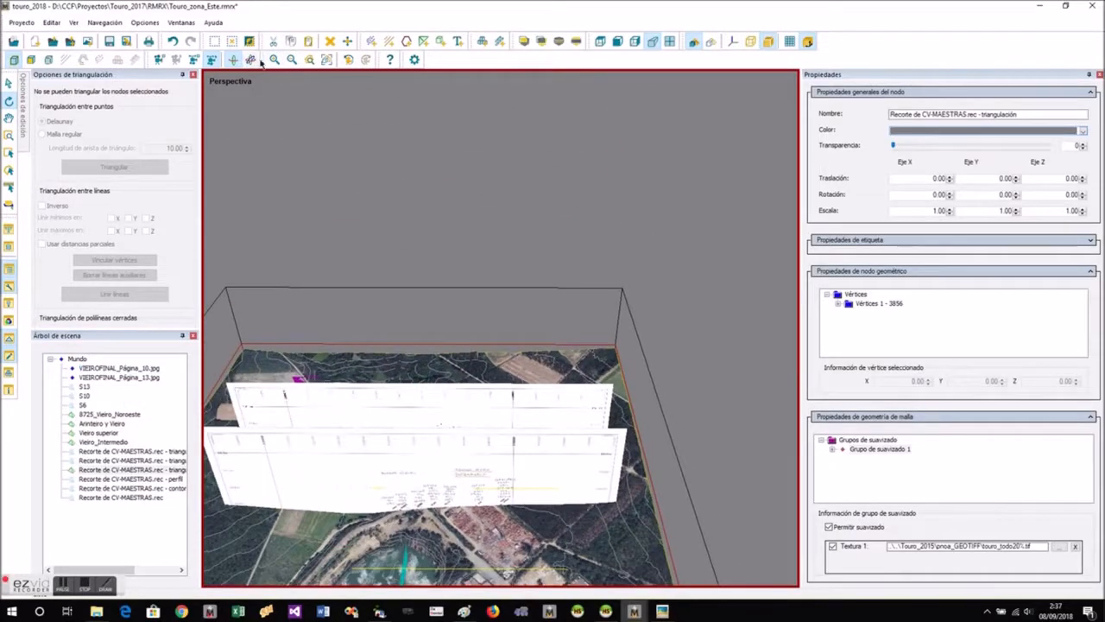
pyautogui.click(326, 60)
pyautogui.moveTo(483, 380)
pyautogui.mouseDown()
pyautogui.moveTo(393, 245)
pyautogui.moveTo(344, 241)
pyautogui.moveTo(336, 259)
pyautogui.mouseUp()
pyautogui.scroll(6, 658, 335)
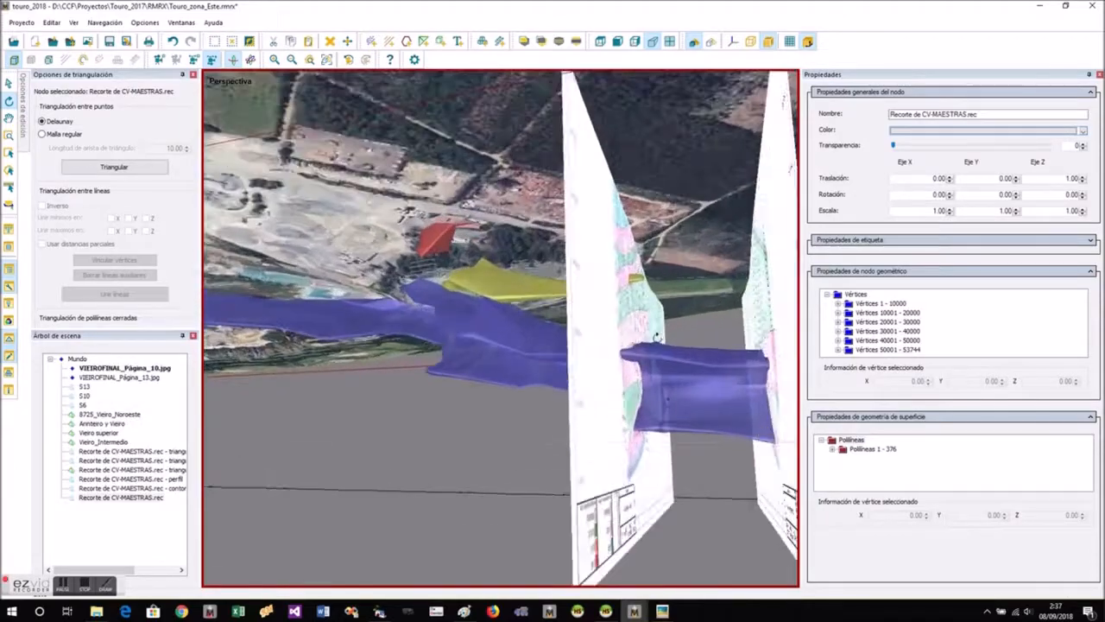
pyautogui.click(643, 428)
pyautogui.moveTo(643, 429)
pyautogui.mouseDown()
pyautogui.moveTo(932, 440)
pyautogui.moveTo(957, 437)
pyautogui.moveTo(1036, 380)
pyautogui.mouseUp()
pyautogui.scroll(-6, 518, 293)
pyautogui.moveTo(484, 277); pyautogui.dragTo(713, 412)
# Insert the section image VIEIROFINAL_Página_06.jpg and set its plane to Plano XZ.
pyautogui.click(88, 42)
pyautogui.doubleClick(533, 92)
pyautogui.click(119, 369)
pyautogui.click(862, 347)
pyautogui.click(834, 373)
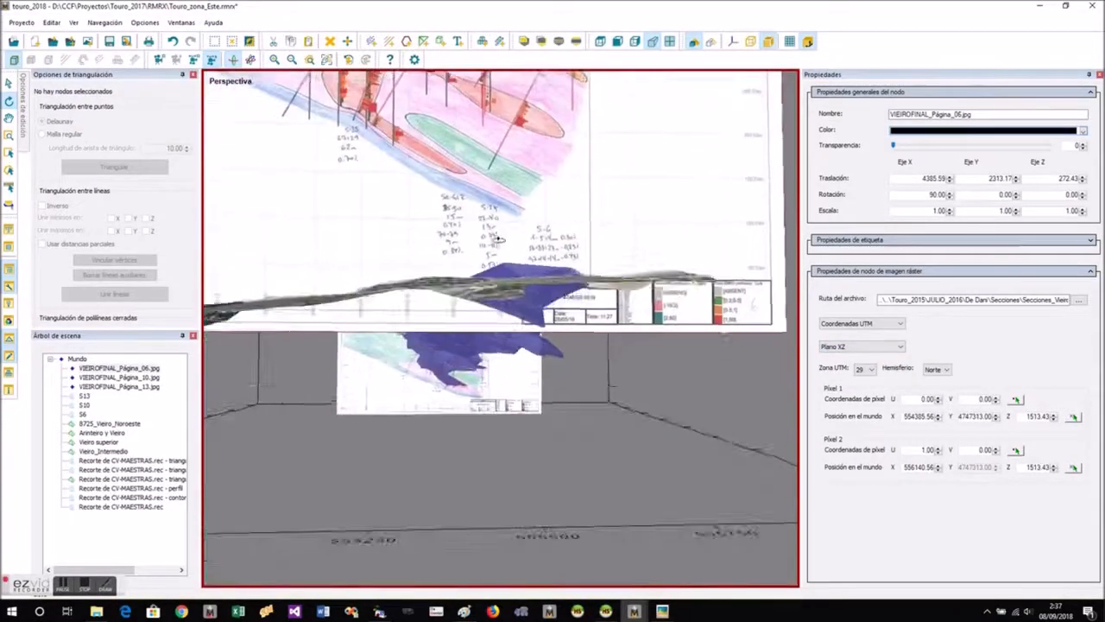
# Pick Pixel 1 on the page 06 section where the 555200 E grid line crosses the 400 m elevation line.
pyautogui.click(119, 369)
pyautogui.moveTo(499, 240); pyautogui.dragTo(407, 352)
pyautogui.scroll(-3, 415, 358)
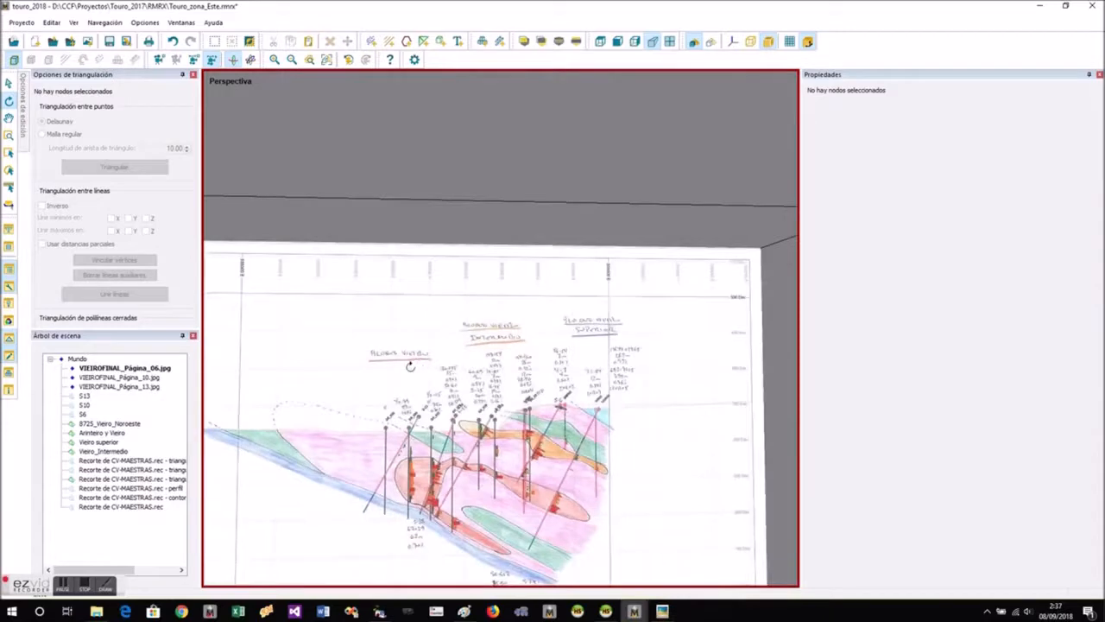
pyautogui.scroll(5, 420, 365)
pyautogui.click(653, 353)
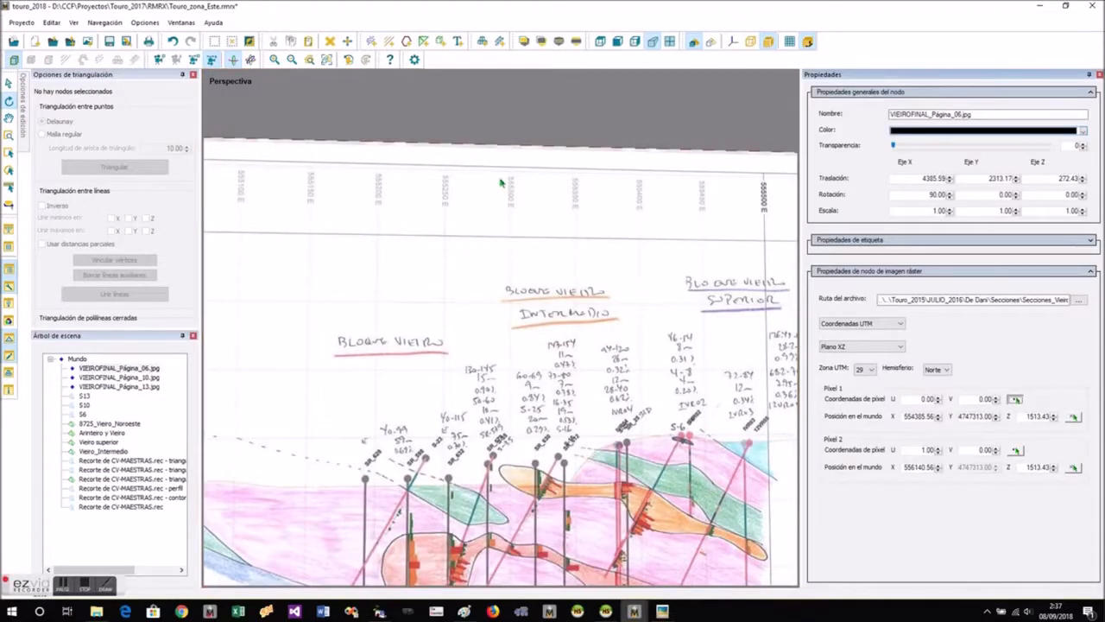
pyautogui.scroll(3, 380, 374)
pyautogui.click(378, 373)
# Pick Pixel 2 on the page 06 section at a grid crossing east of the 555500 E line.
pyautogui.scroll(-6, 250, 346)
pyautogui.scroll(7, 555, 322)
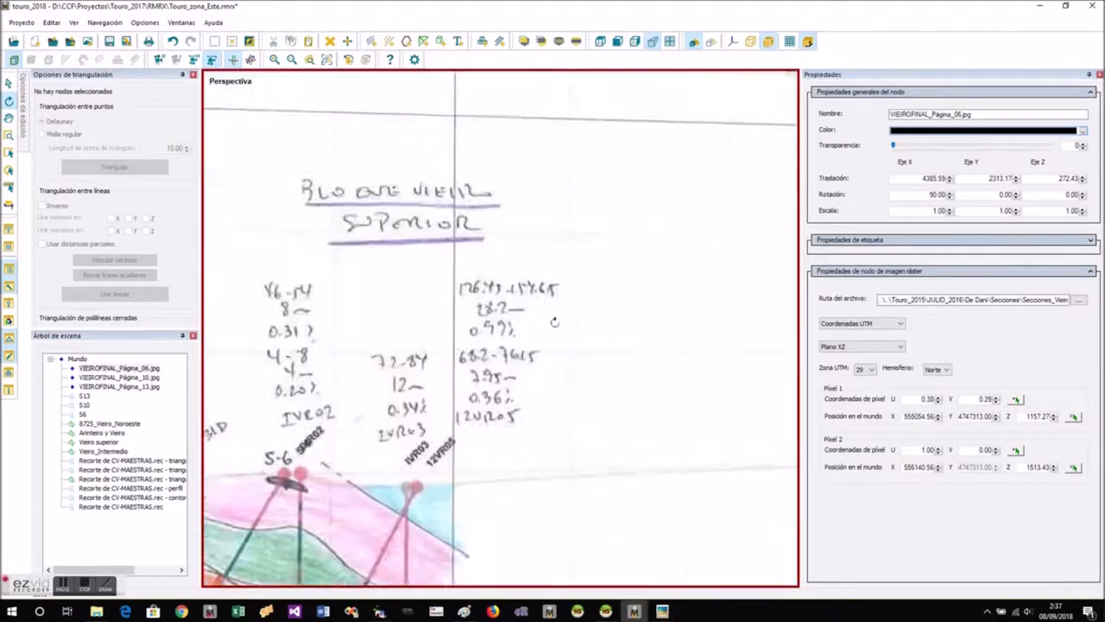
pyautogui.scroll(4, 687, 451)
pyautogui.click(1017, 450)
pyautogui.click(668, 452)
# Snap Pixel 1's world position for the page 06 section to its section line's end at X 555200, Y 4748305, Z 400.
pyautogui.scroll(-10, 624, 426)
pyautogui.moveTo(495, 354); pyautogui.dragTo(386, 109)
pyautogui.scroll(-5, 484, 320)
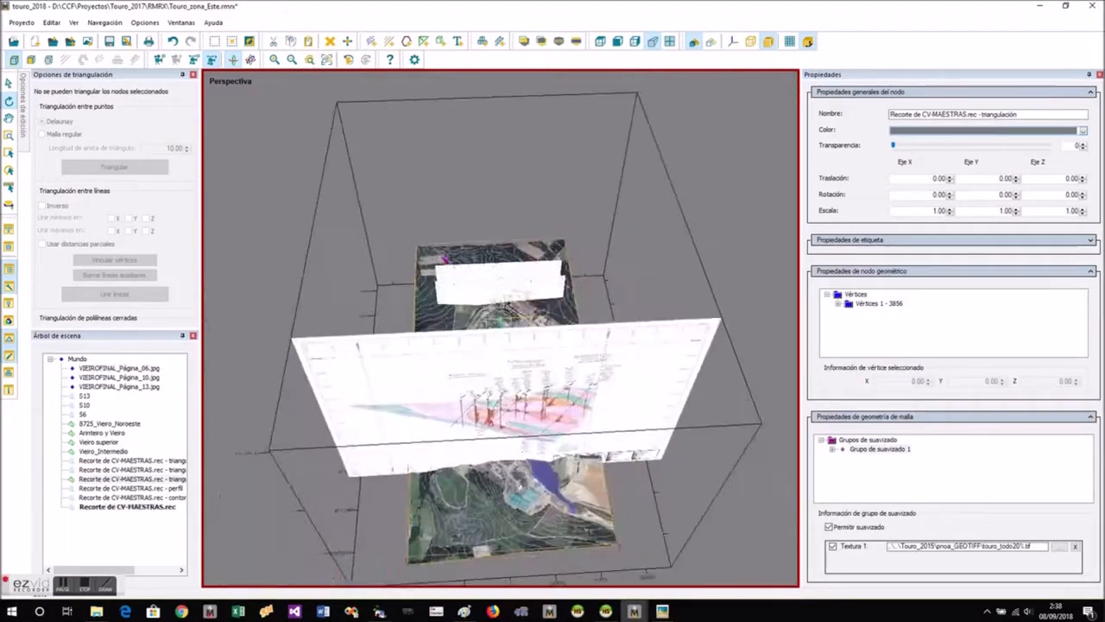
pyautogui.scroll(6, 530, 349)
pyautogui.scroll(4, 453, 356)
pyautogui.moveTo(453, 355); pyautogui.dragTo(449, 471, button='middle')
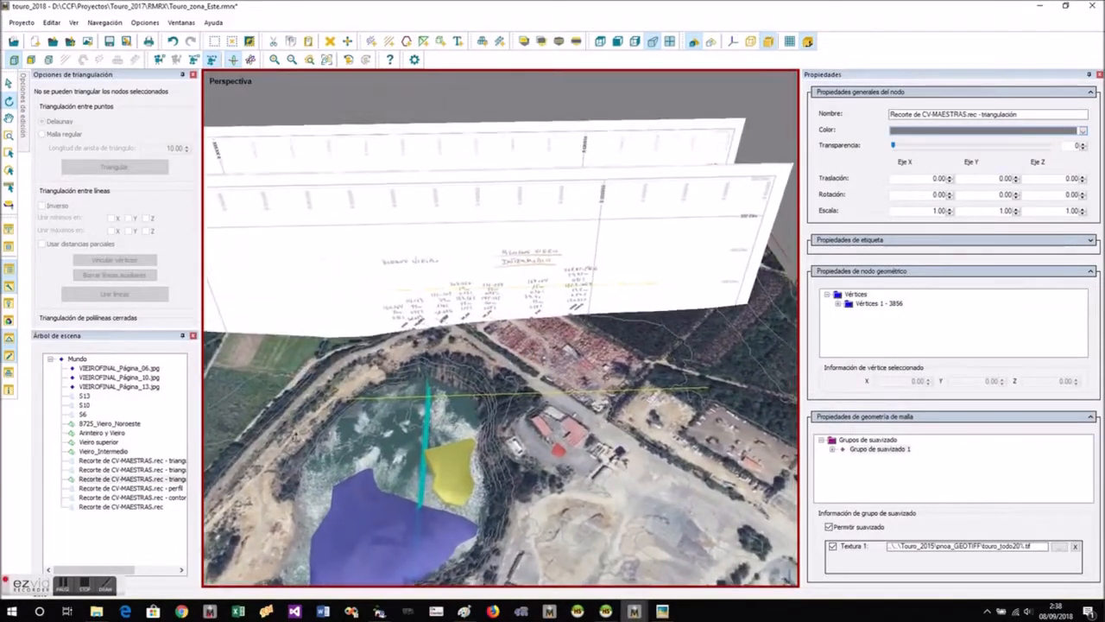
pyautogui.moveTo(411, 396); pyautogui.dragTo(338, 373)
pyautogui.scroll(-8, 504, 375)
pyautogui.moveTo(503, 375); pyautogui.dragTo(388, 309)
pyautogui.scroll(7, 570, 393)
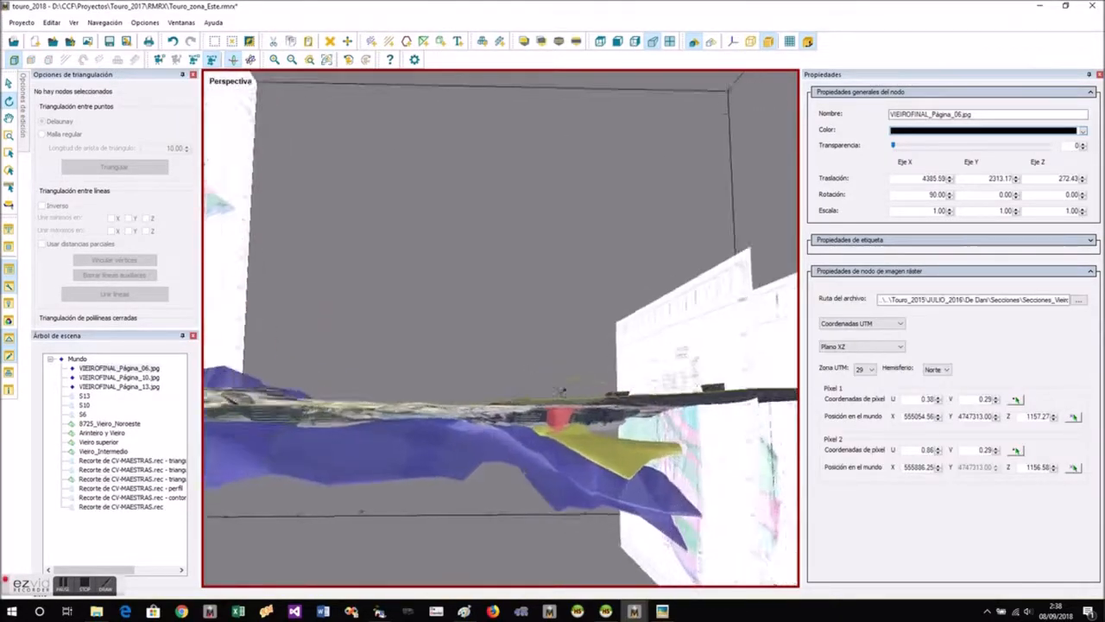
pyautogui.moveTo(436, 520); pyautogui.dragTo(468, 525)
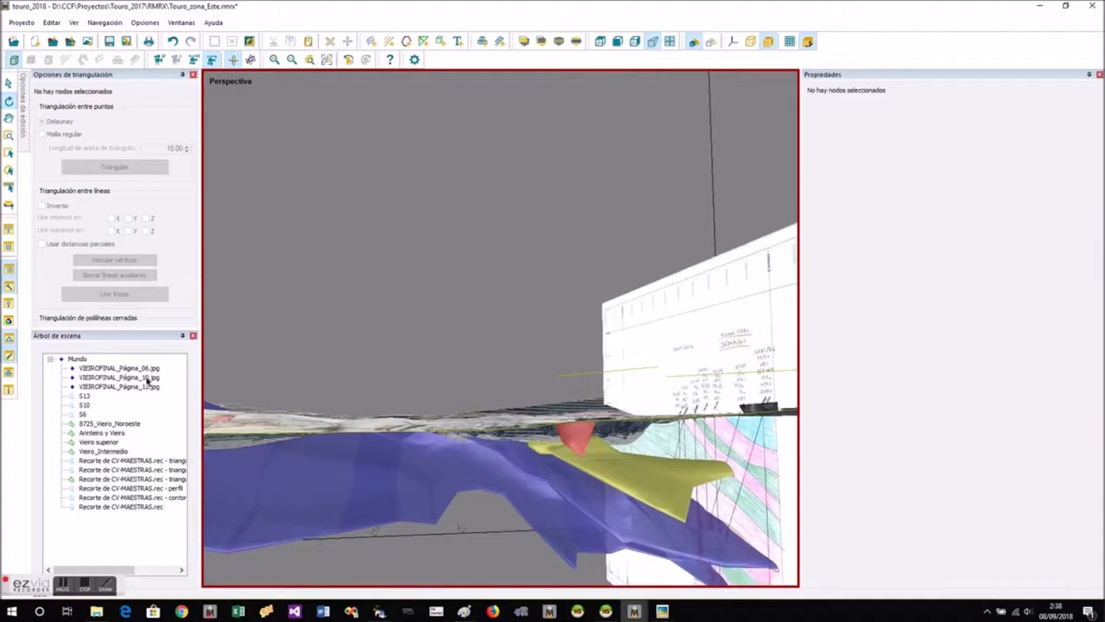
pyautogui.click(121, 368)
pyautogui.click(1073, 417)
pyautogui.click(556, 381)
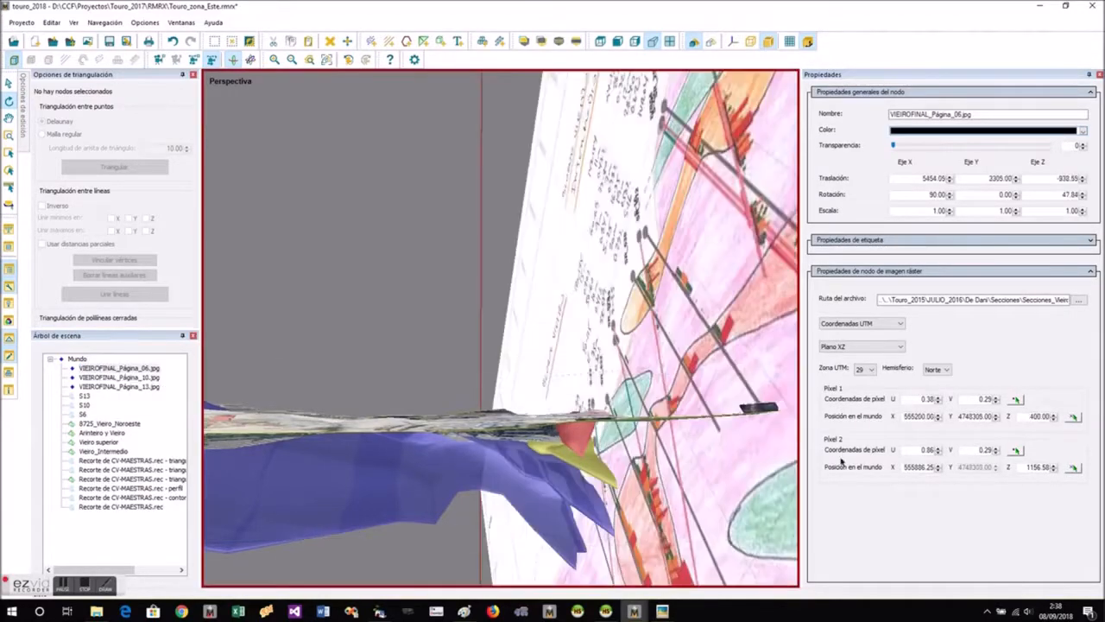
# Snap Pixel 2's world position for the page 06 section to X 555600, Z 400, and show the section image in the scene.
pyautogui.click(1072, 467)
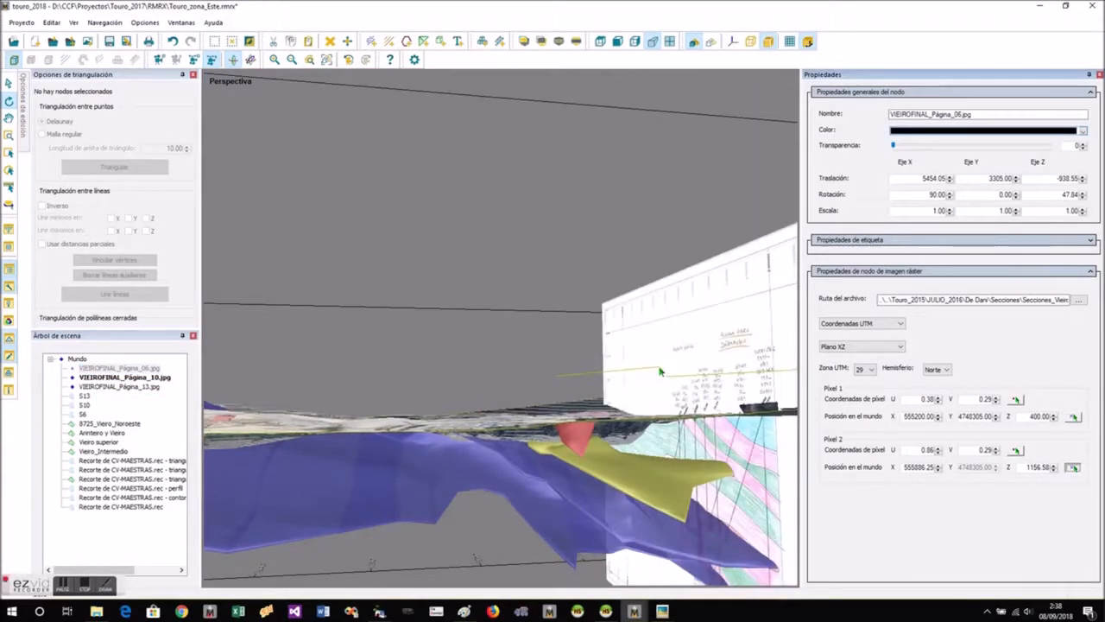
pyautogui.click(662, 372)
pyautogui.rightClick(141, 368)
pyautogui.click(167, 389)
pyautogui.click(576, 436)
pyautogui.moveTo(518, 483); pyautogui.dragTo(449, 447)
pyautogui.click(328, 61)
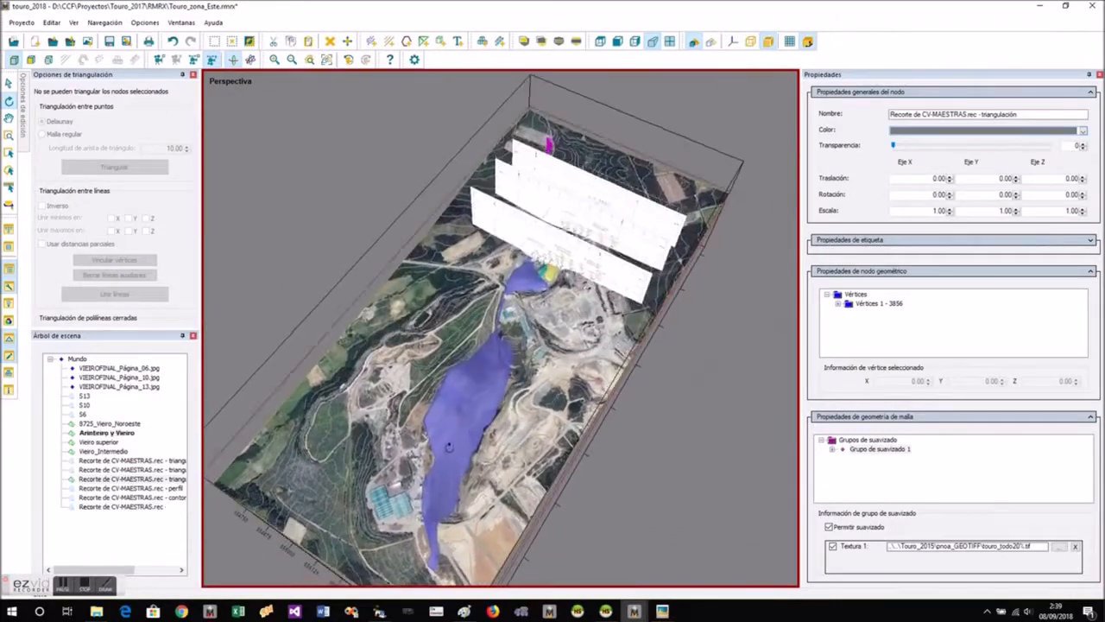
# Add the drill holes from SONDEOS_ESTE.rmrx to the scene.
pyautogui.click(70, 41)
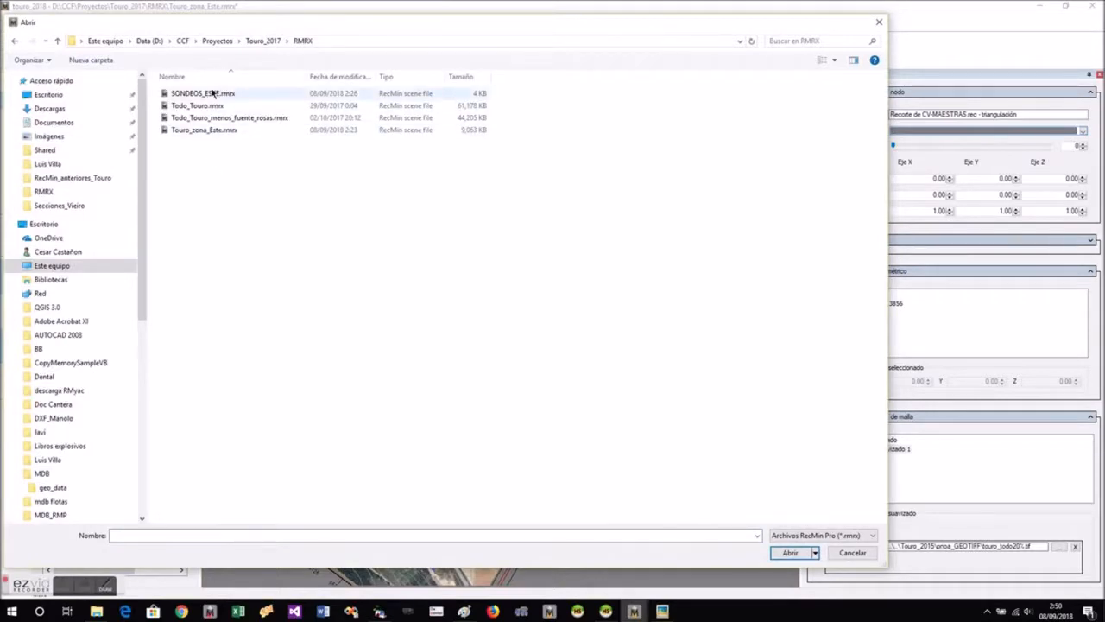
pyautogui.doubleClick(203, 94)
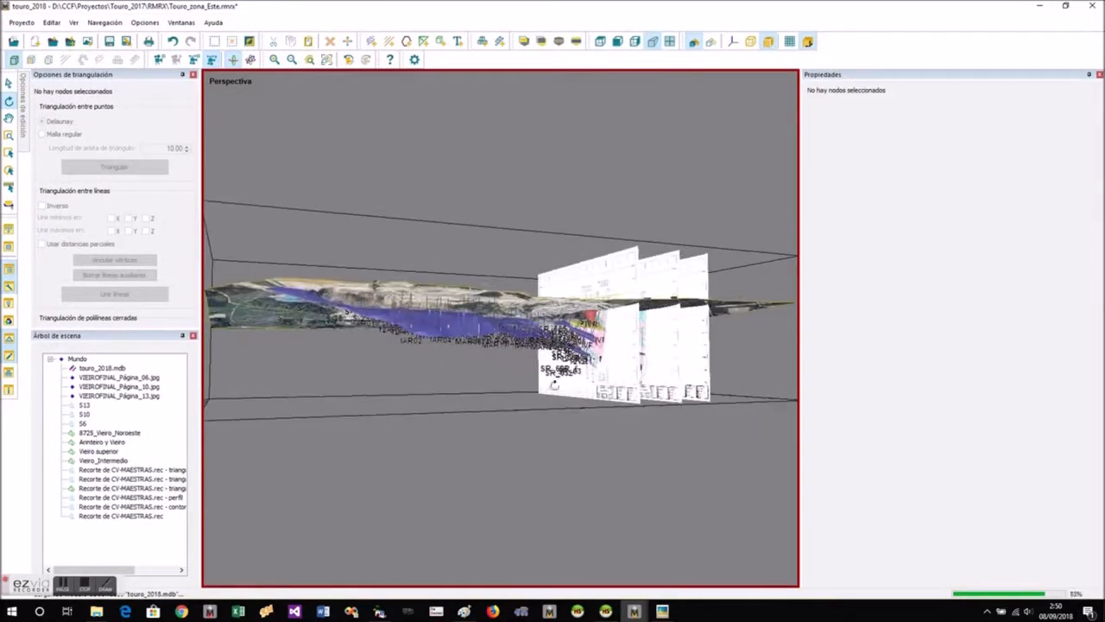
pyautogui.scroll(8, 585, 335)
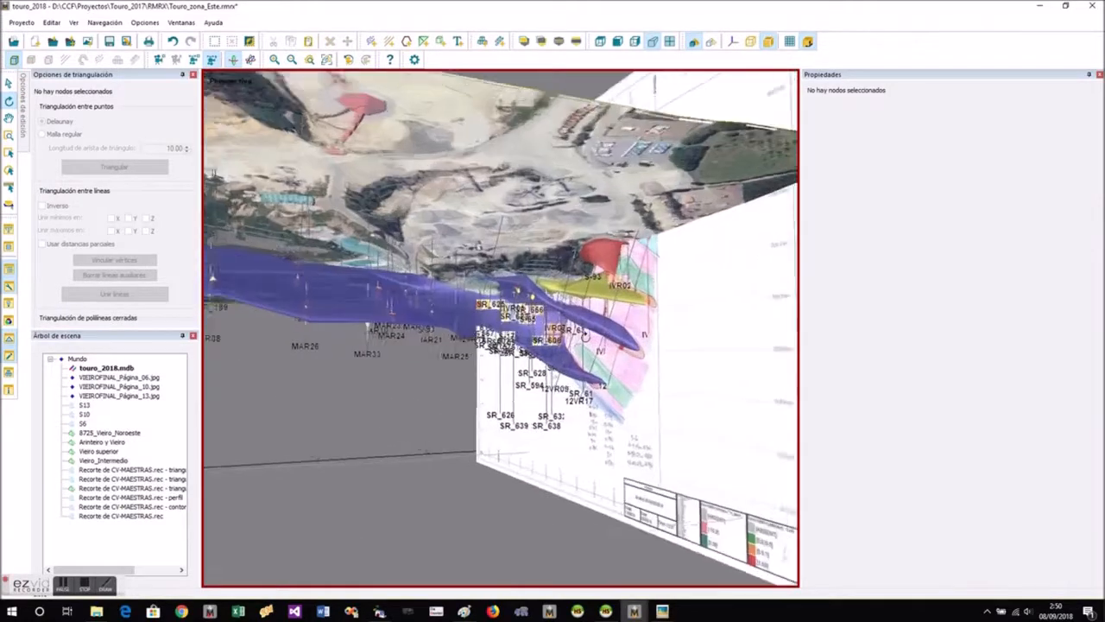
pyautogui.scroll(3, 585, 334)
pyautogui.moveTo(552, 420); pyautogui.dragTo(579, 455)
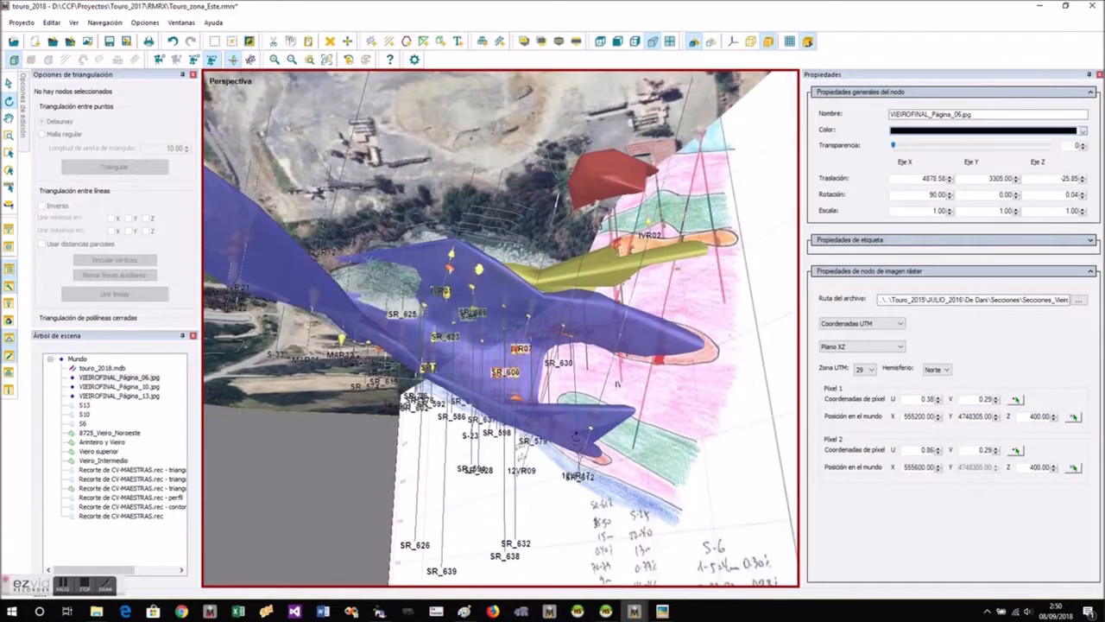
# Set the transparency of the blue Arinteiro y Vieiro ore body to 93.
pyautogui.scroll(-5, 576, 439)
pyautogui.moveTo(341, 321); pyautogui.dragTo(872, 371)
pyautogui.scroll(-6, 567, 327)
pyautogui.moveTo(567, 327); pyautogui.dragTo(811, 369)
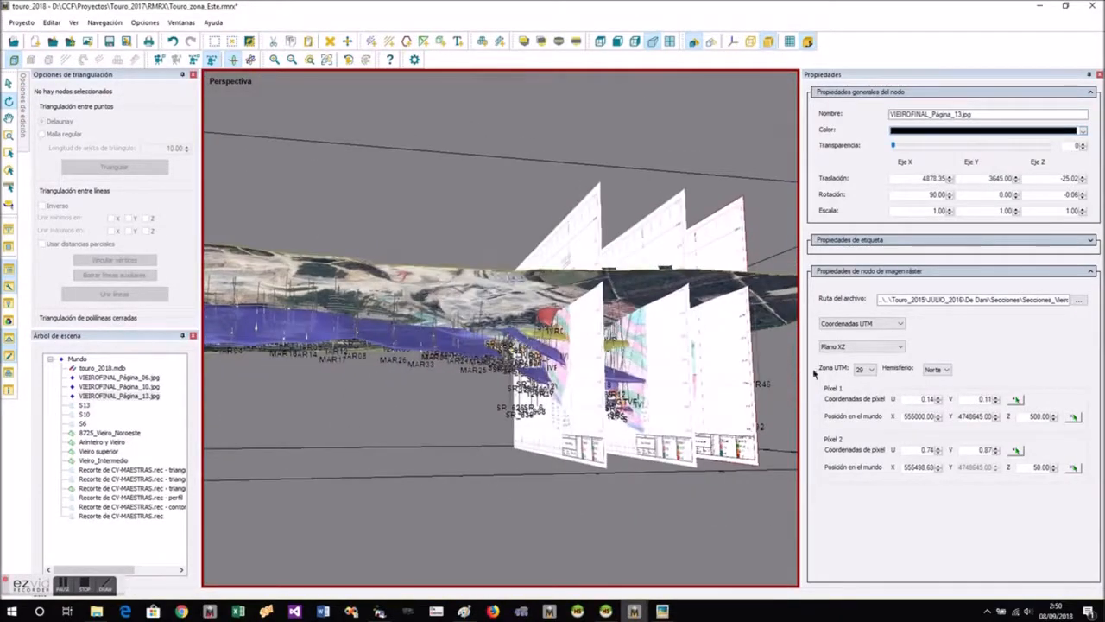
pyautogui.rightClick(423, 346)
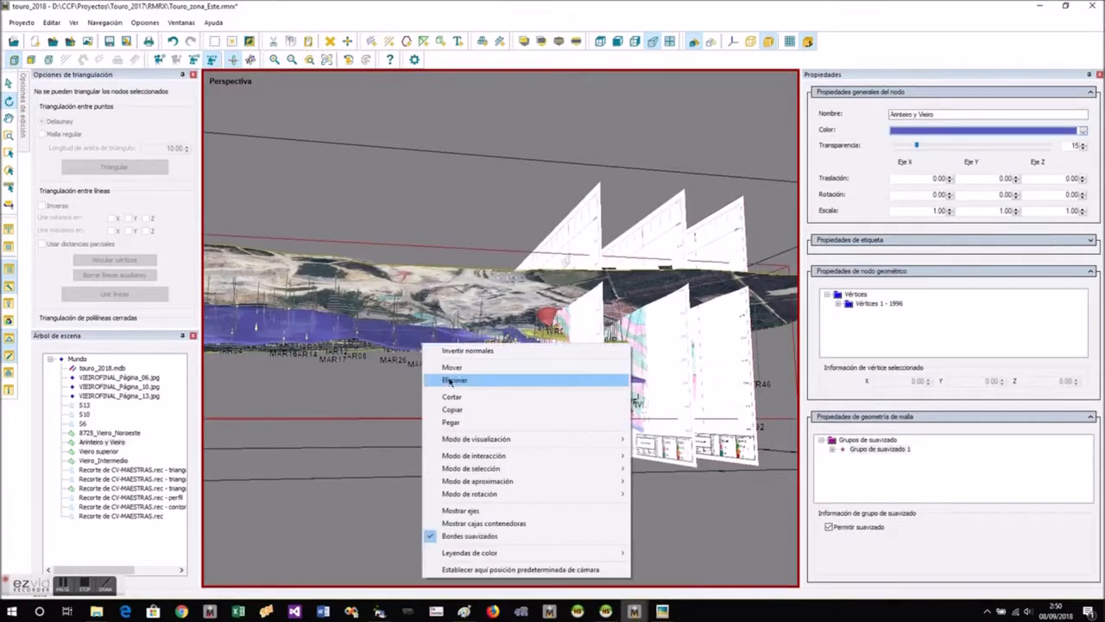
pyautogui.click(918, 147)
pyautogui.moveTo(918, 147); pyautogui.dragTo(976, 147)
# Examine how the drill hole intervals line up with the mineralised zones drawn on the georeferenced page 06, 10 and 13 sections.
pyautogui.scroll(6, 560, 363)
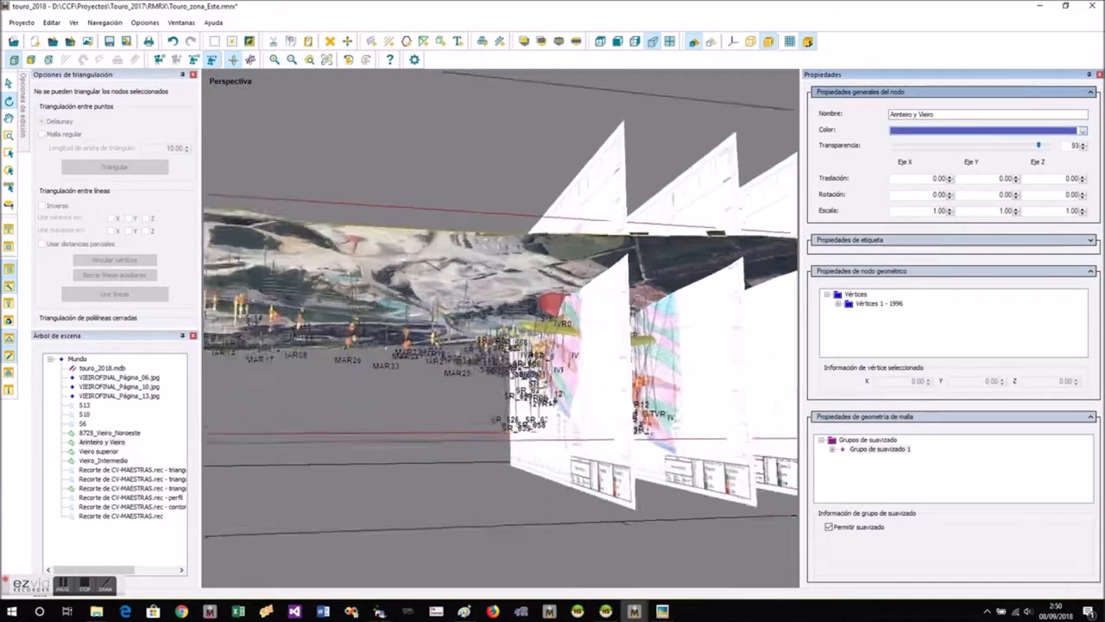
pyautogui.scroll(5, 553, 361)
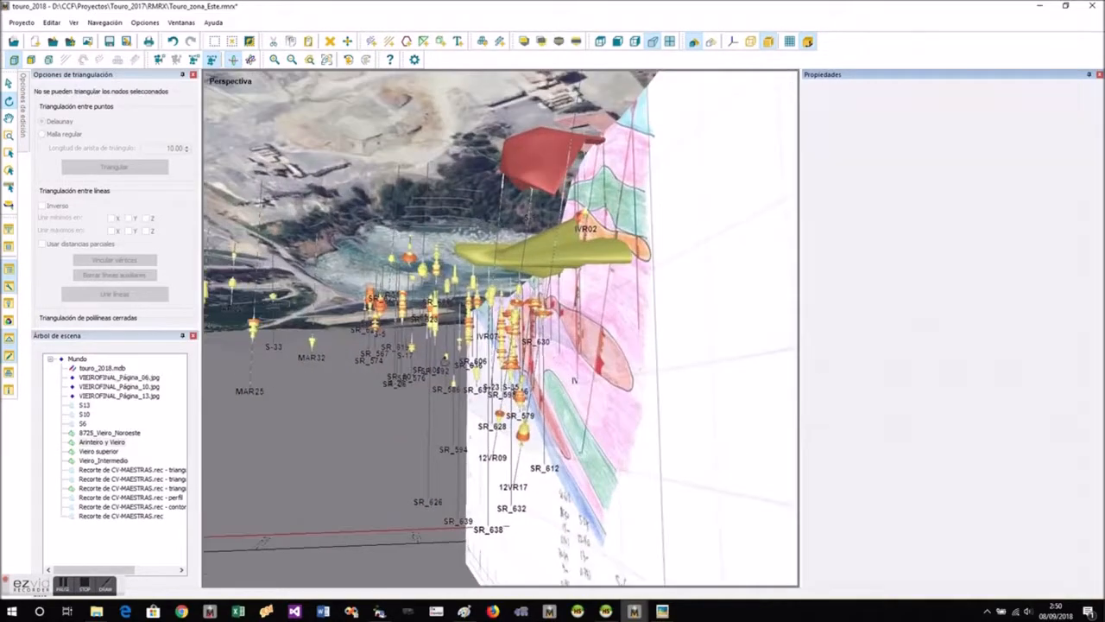
pyautogui.moveTo(524, 354); pyautogui.dragTo(850, 359)
pyautogui.scroll(-5, 556, 339)
pyautogui.scroll(6, 536, 264)
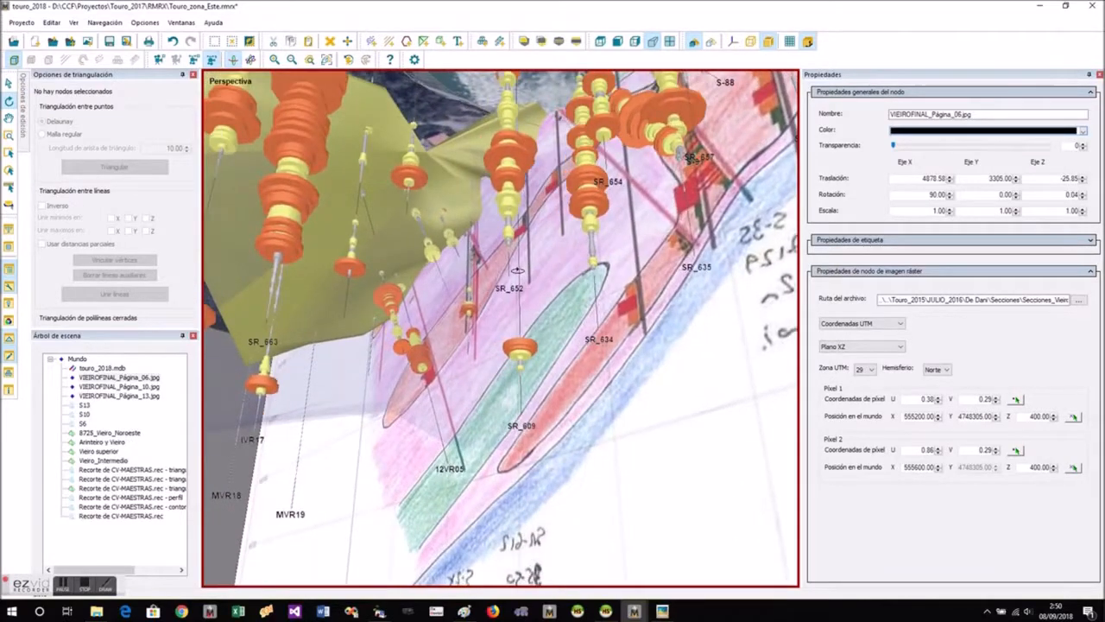
pyautogui.scroll(-6, 518, 270)
pyautogui.doubleClick(499, 296)
pyautogui.moveTo(352, 275); pyautogui.dragTo(384, 291)
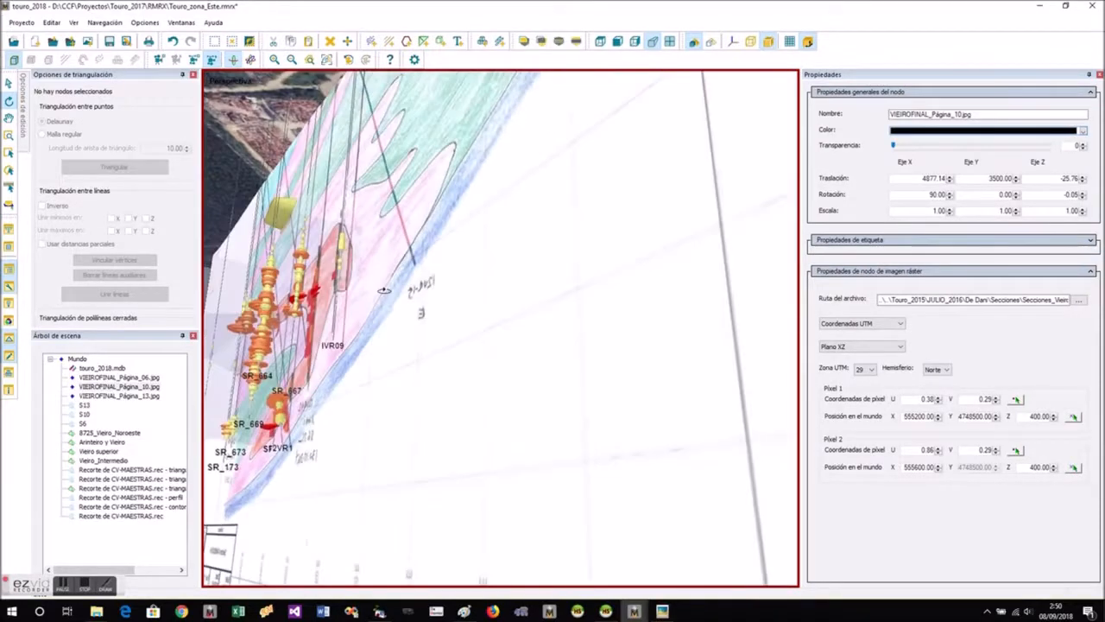
pyautogui.scroll(5, 292, 282)
pyautogui.moveTo(289, 283); pyautogui.dragTo(343, 300)
pyautogui.scroll(-5, 338, 318)
pyautogui.click(337, 319)
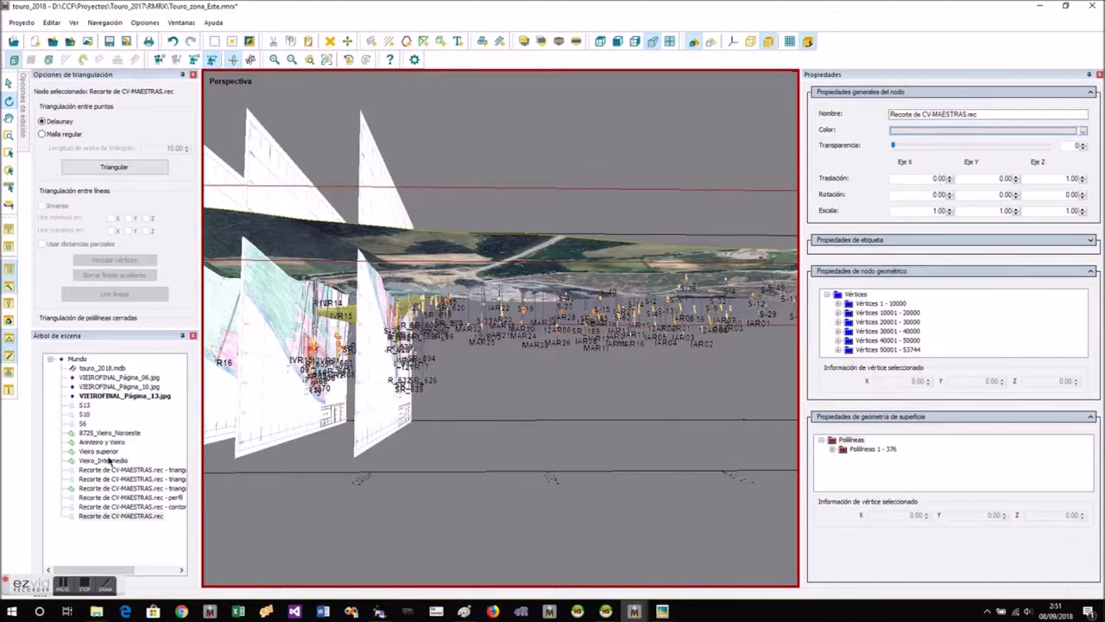
# Lower the transparency of the Arinteiro y Vieiro mesh so the blue ore body shows alongside the sections and drill holes.
pyautogui.click(104, 443)
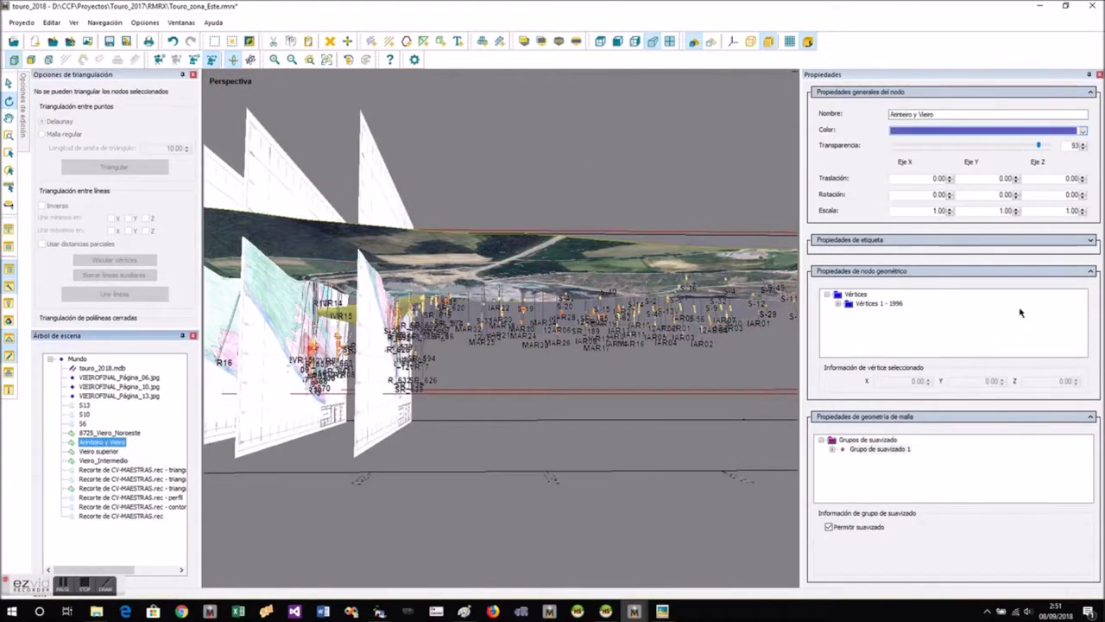
pyautogui.click(1038, 149)
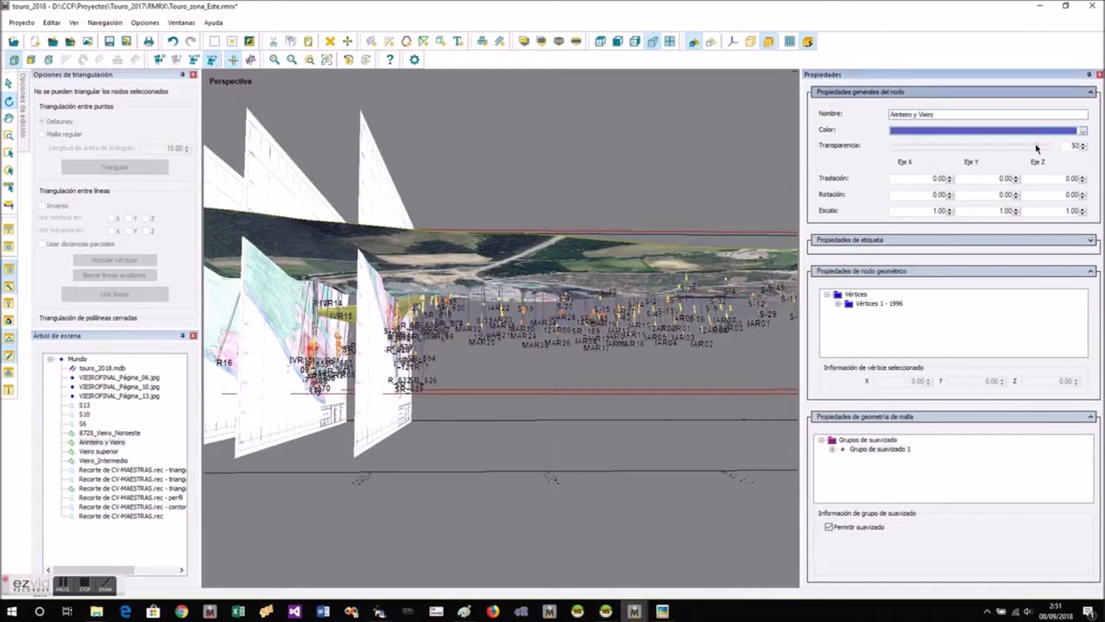
pyautogui.moveTo(1032, 151); pyautogui.dragTo(933, 167)
pyautogui.moveTo(577, 440); pyautogui.dragTo(134, 452)
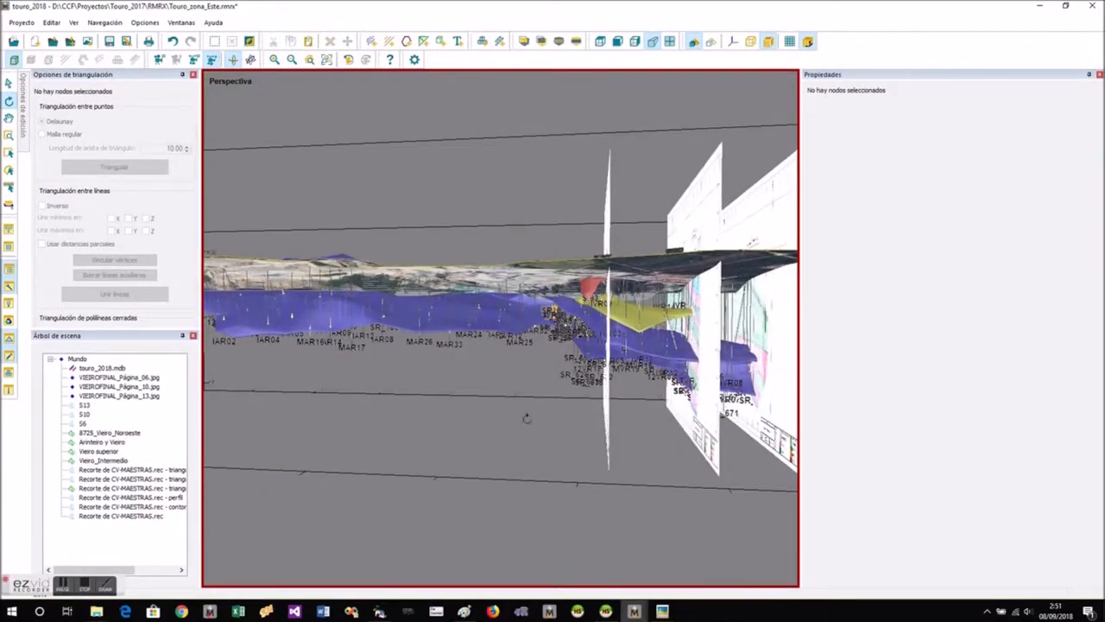
pyautogui.scroll(-3, 265, 346)
pyautogui.moveTo(572, 373); pyautogui.dragTo(537, 406)
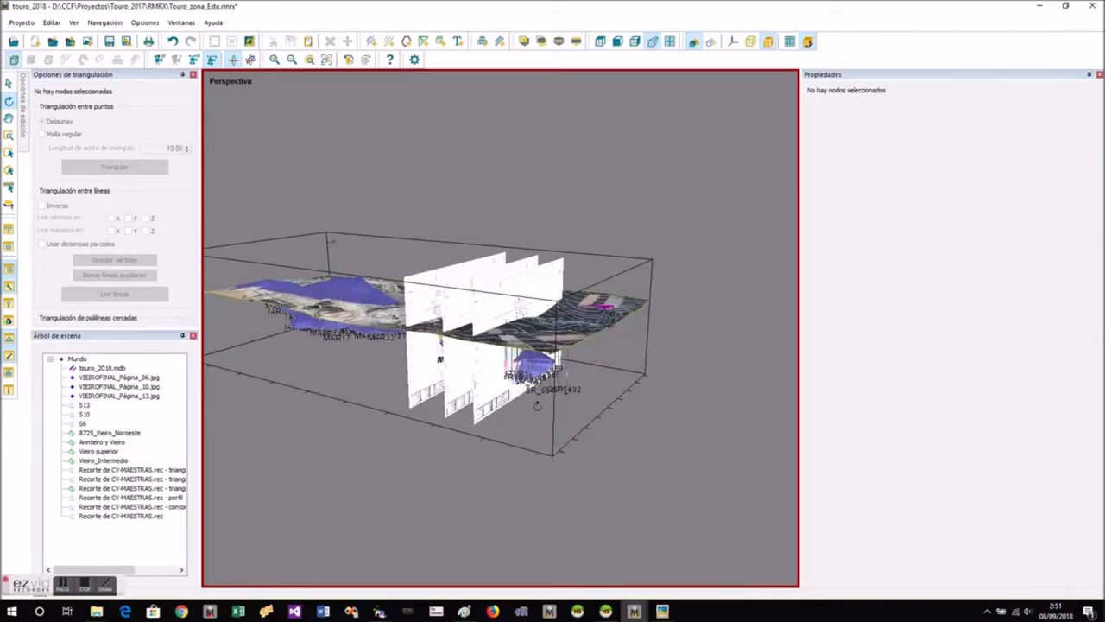
pyautogui.scroll(5, 501, 328)
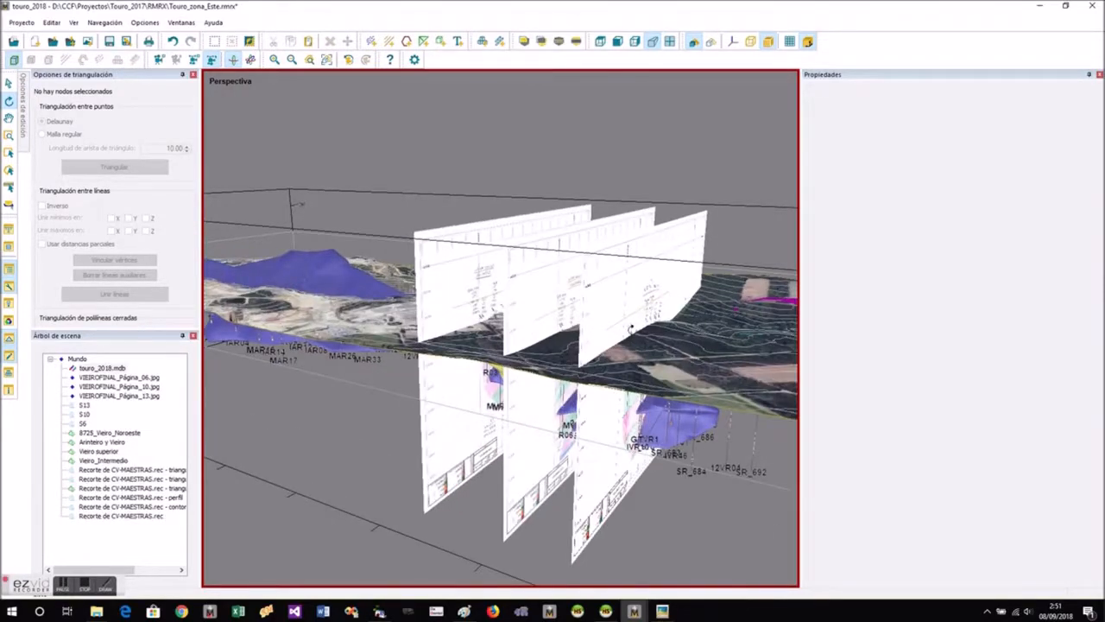
pyautogui.click(631, 329)
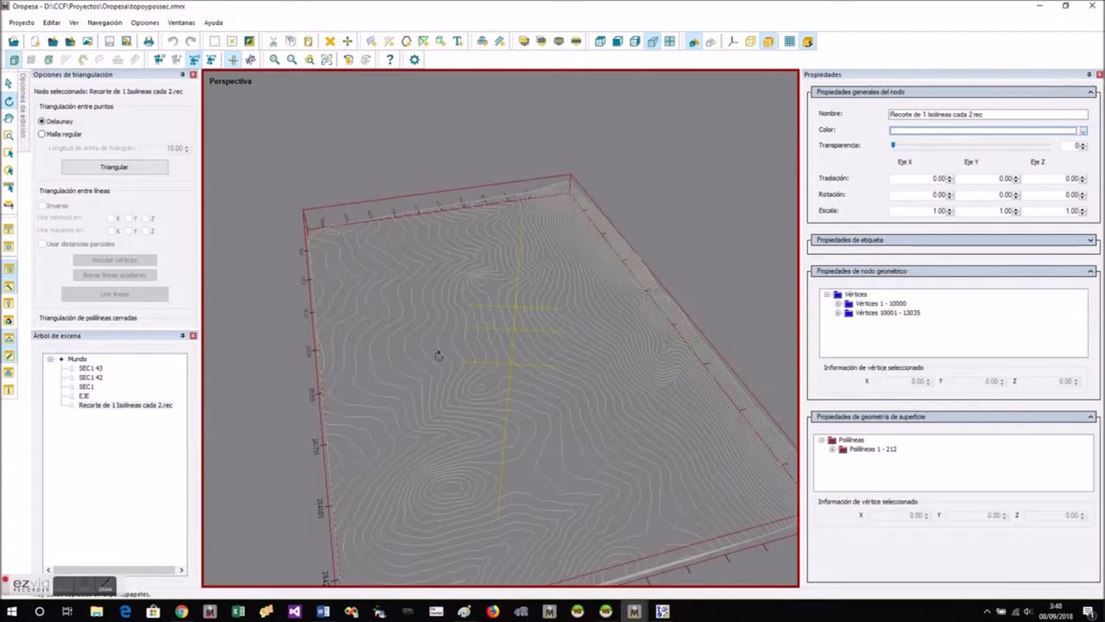
# Insert the section image 9720N.jpg from De Nico\secciones oropesa into the Oropesa contour scene.
pyautogui.moveTo(437, 353); pyautogui.dragTo(520, 392)
pyautogui.moveTo(546, 493); pyautogui.dragTo(455, 362)
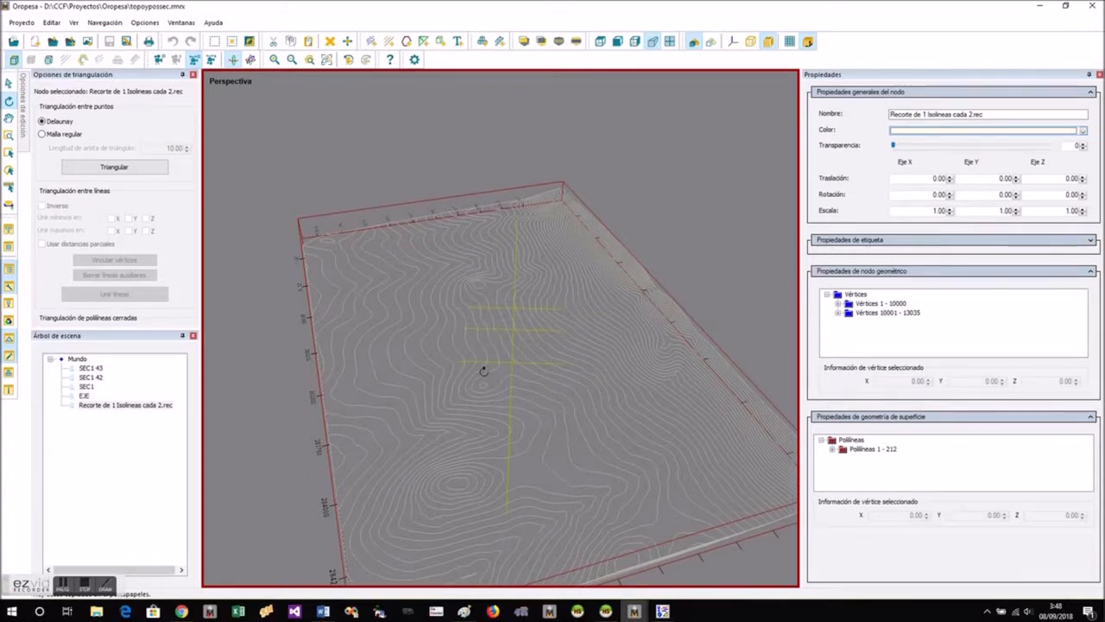
pyautogui.scroll(-2, 484, 371)
pyautogui.press('Escape')
pyautogui.moveTo(484, 371); pyautogui.dragTo(231, 100)
pyautogui.click(87, 42)
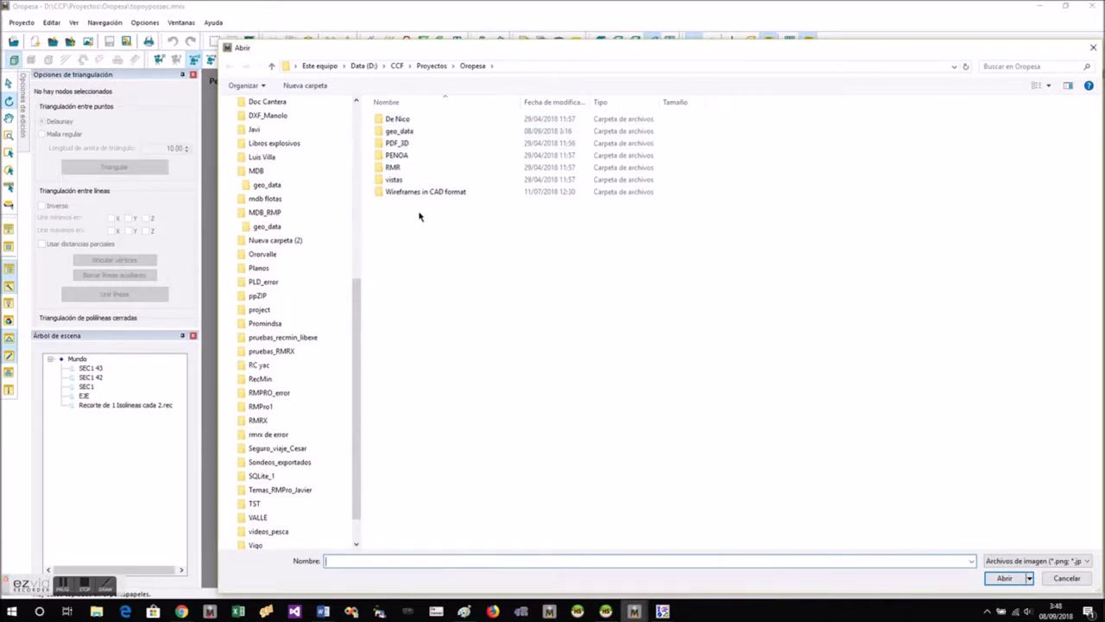
pyautogui.doubleClick(404, 118)
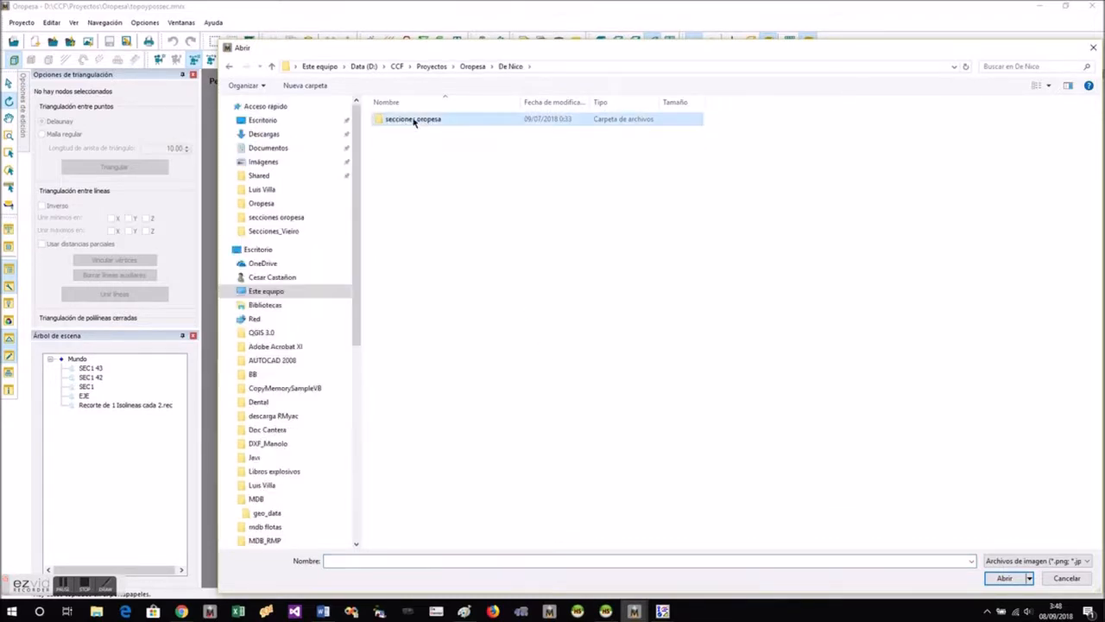
pyautogui.doubleClick(413, 120)
pyautogui.doubleClick(740, 138)
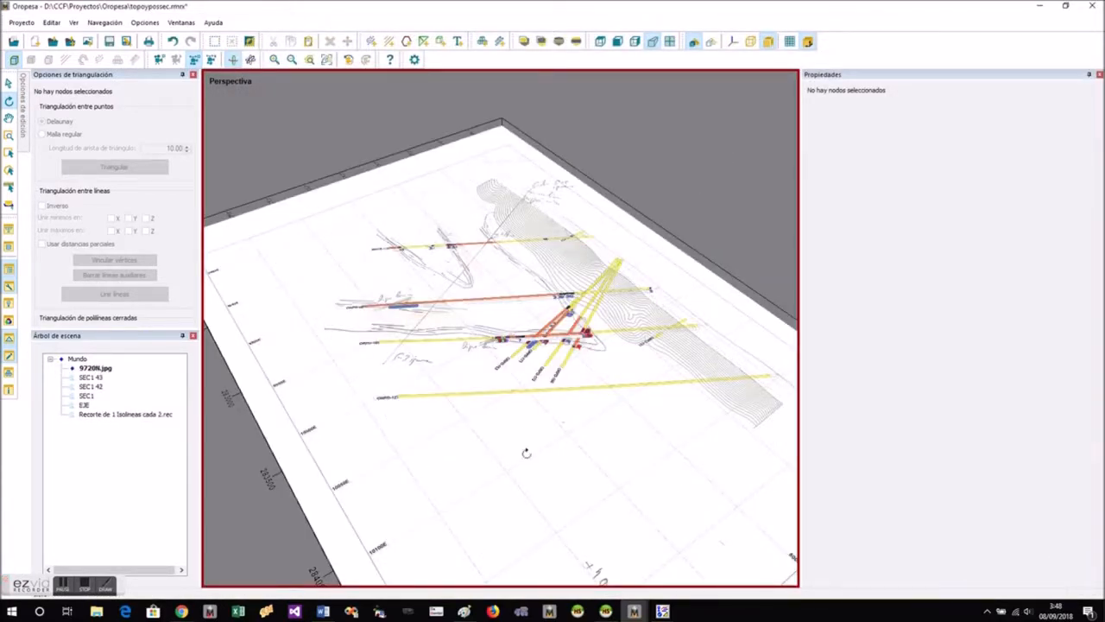
# Set the plane of the 9720N section image to Plano vertical.
pyautogui.click(897, 347)
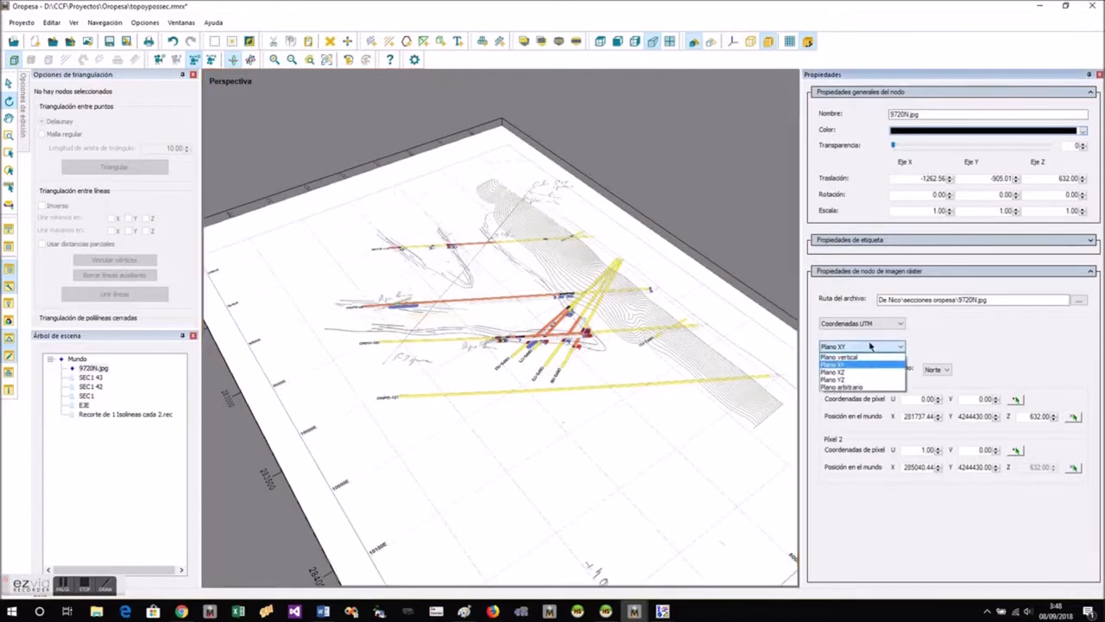
pyautogui.click(850, 367)
pyautogui.moveTo(735, 418); pyautogui.dragTo(462, 169)
pyautogui.click(327, 60)
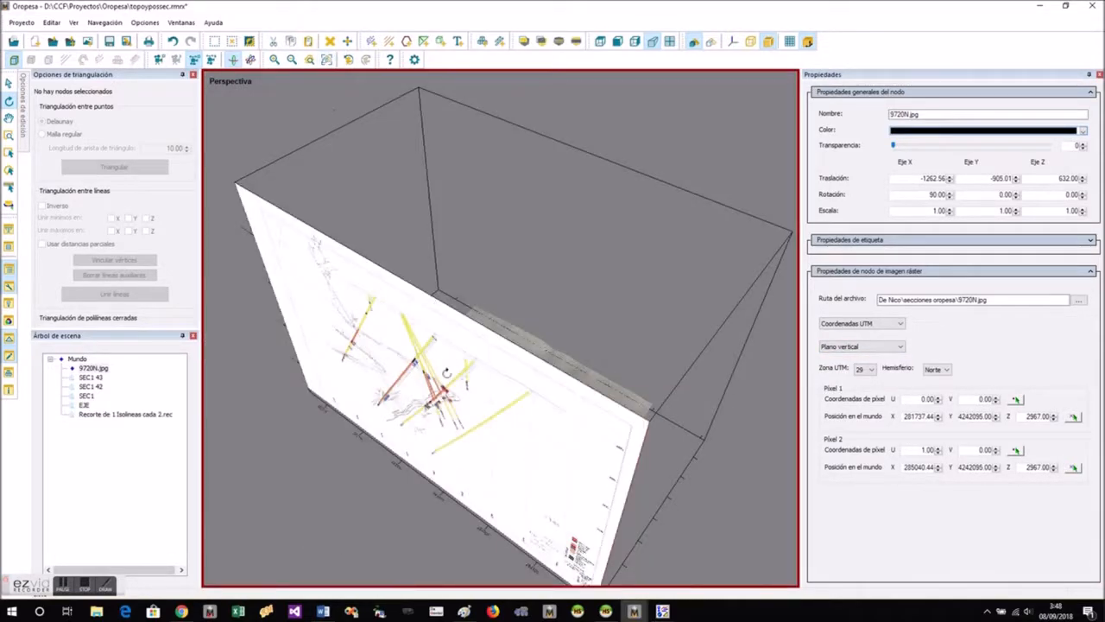
pyautogui.moveTo(533, 285); pyautogui.dragTo(306, 138, button='right')
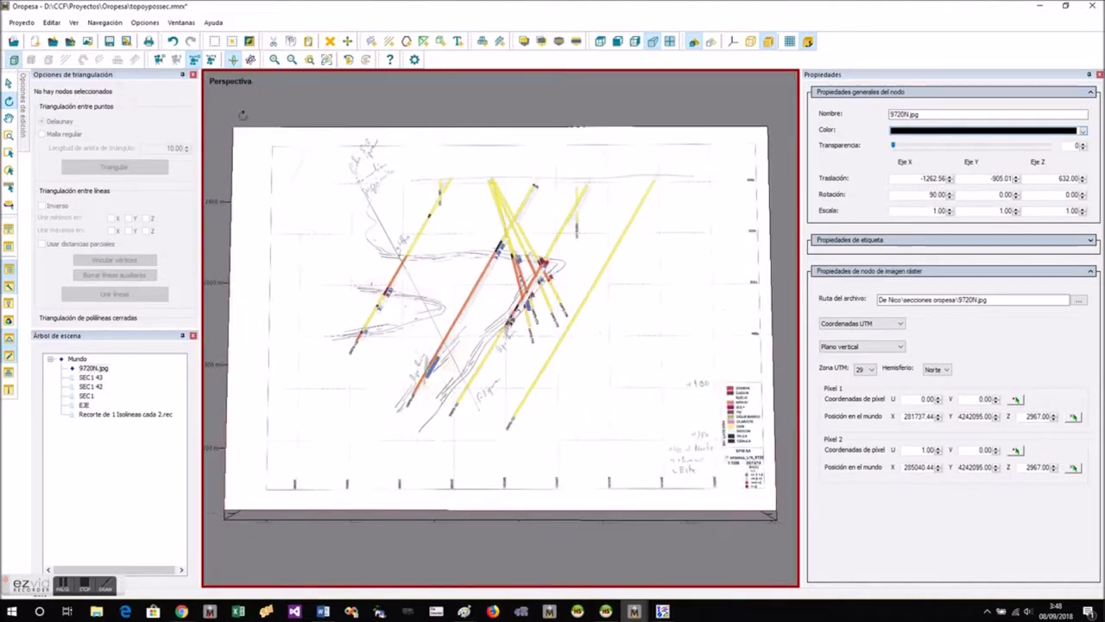
# Pick Pixel 1 on the 9720N section where the first vertical grid line crosses the 600 elevation line.
pyautogui.moveTo(544, 491); pyautogui.dragTo(510, 377, button='right')
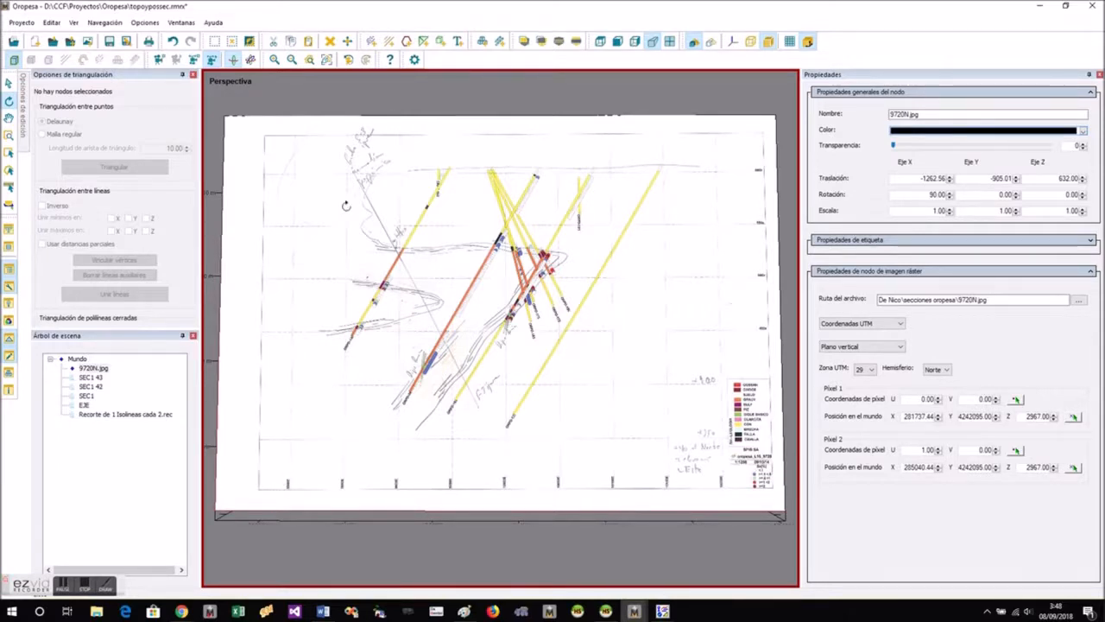
pyautogui.scroll(3, 289, 173)
pyautogui.click(1016, 401)
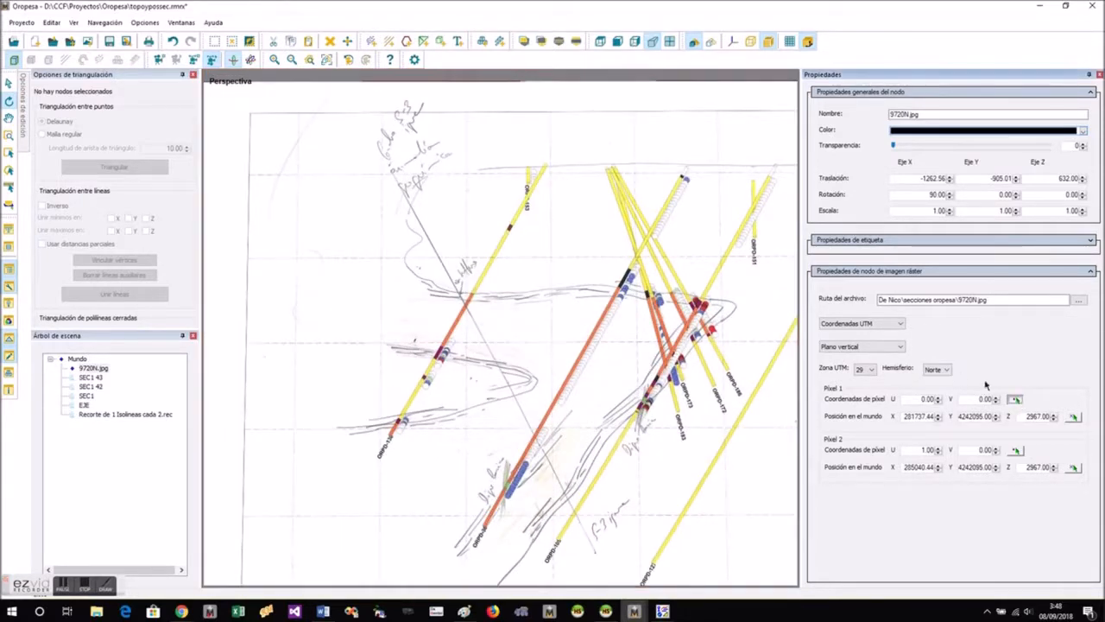
pyautogui.click(299, 178)
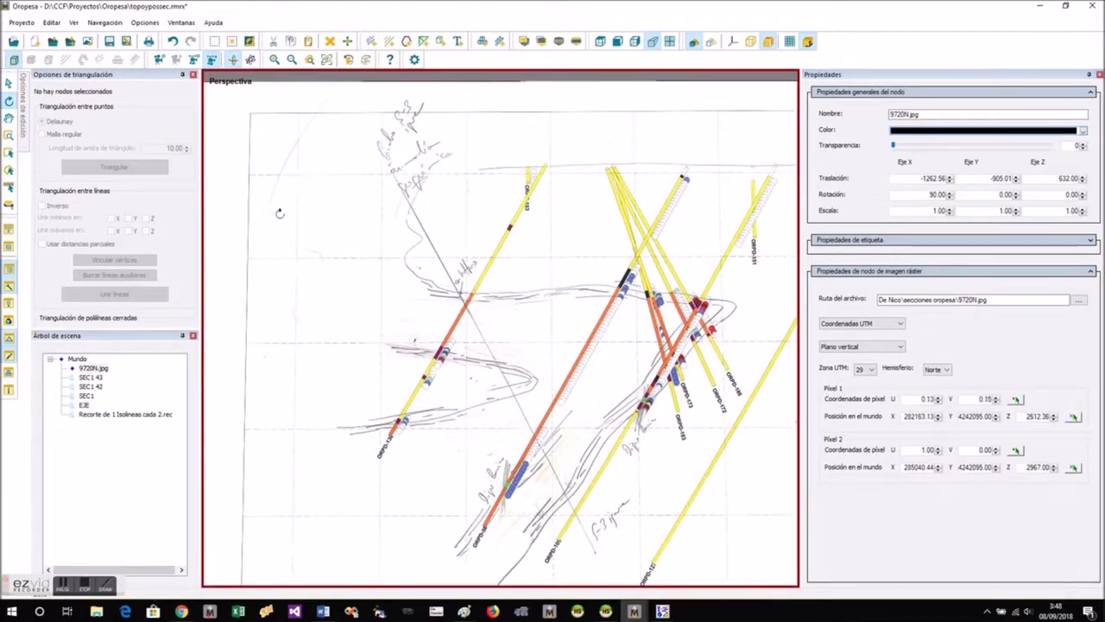
# Pick Pixel 2 on the 9720N section where the last vertical grid line crosses the 600 elevation line.
pyautogui.scroll(-4, 231, 261)
pyautogui.scroll(3, 608, 228)
pyautogui.scroll(-3, 561, 216)
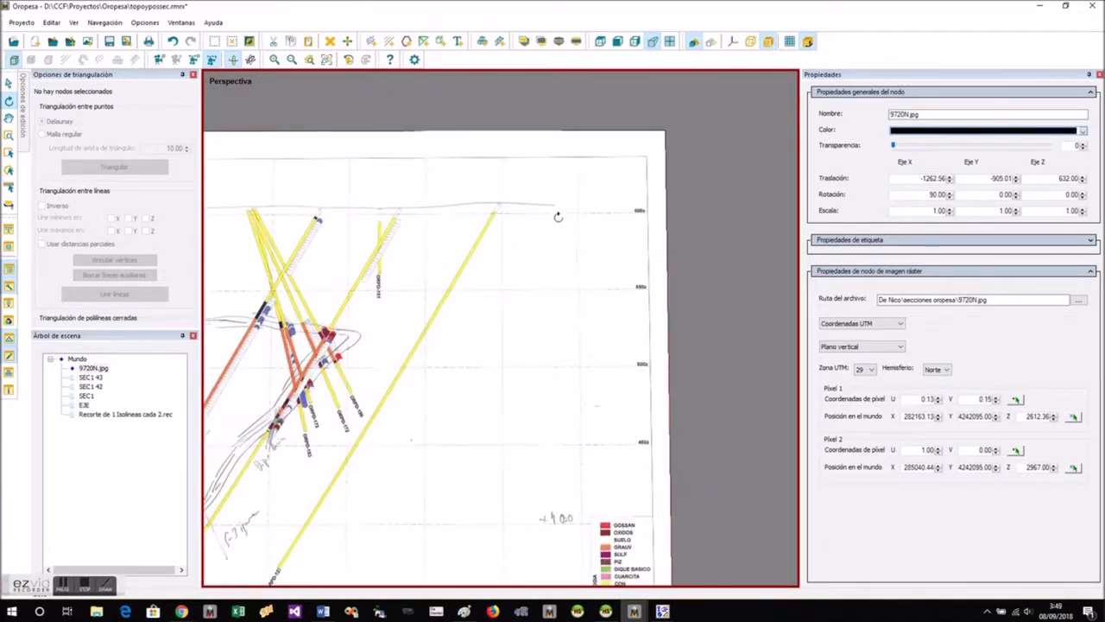
pyautogui.scroll(5, 566, 456)
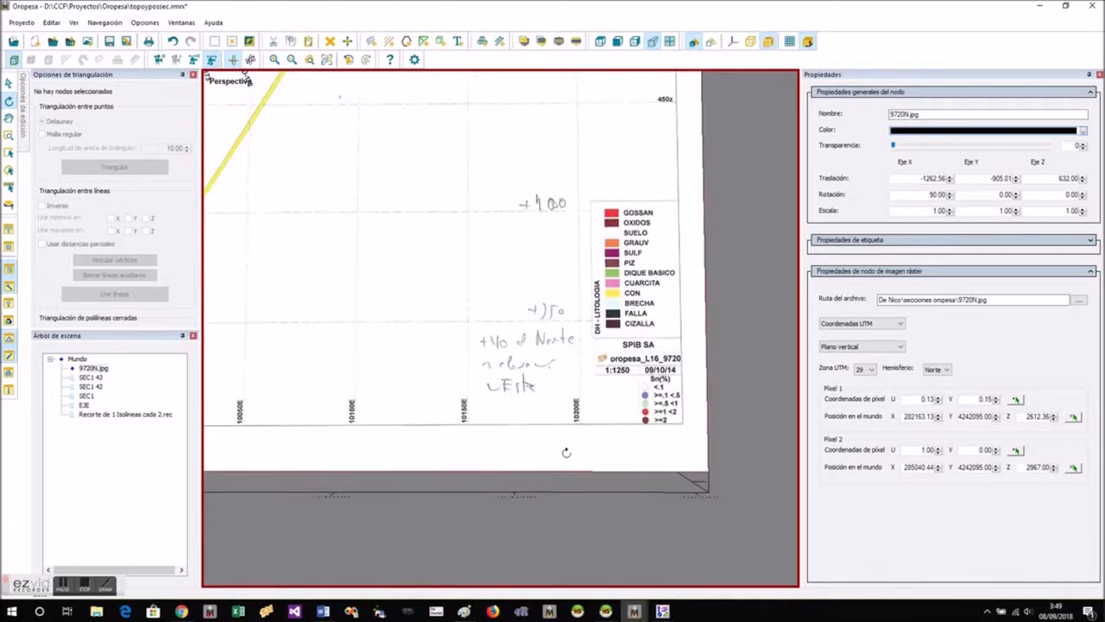
pyautogui.scroll(-5, 567, 451)
pyautogui.scroll(2, 574, 180)
pyautogui.scroll(3, 573, 179)
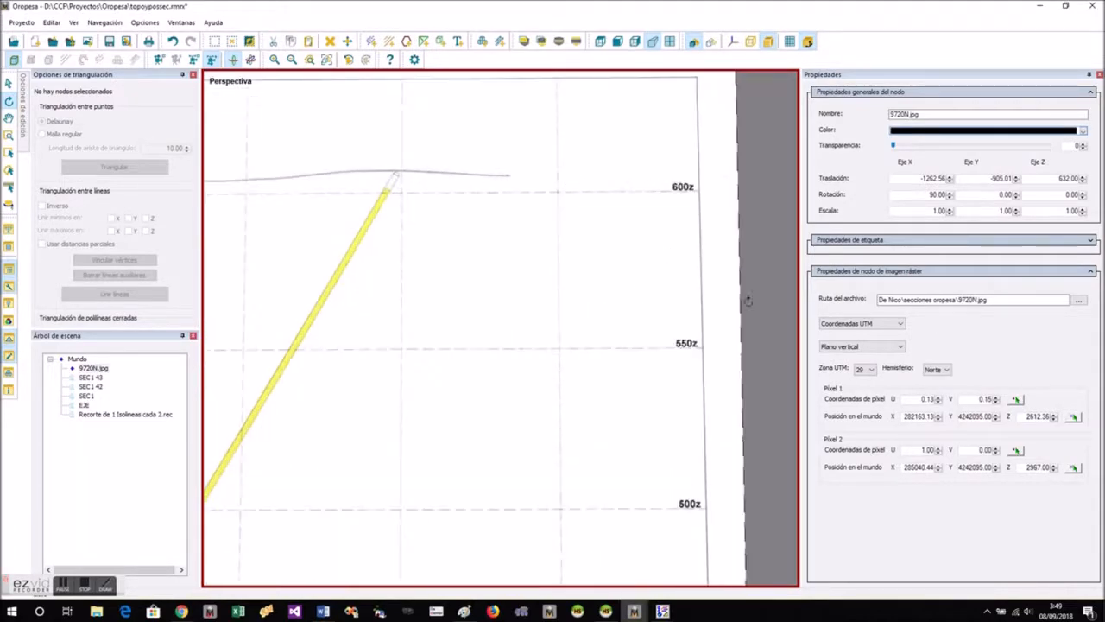
pyautogui.click(558, 192)
# Set the world position of Pixel 1 to the near end of the foremost yellow section line, on its left side.
pyautogui.scroll(-6, 559, 264)
pyautogui.moveTo(559, 264); pyautogui.dragTo(476, 486)
pyautogui.scroll(10, 521, 424)
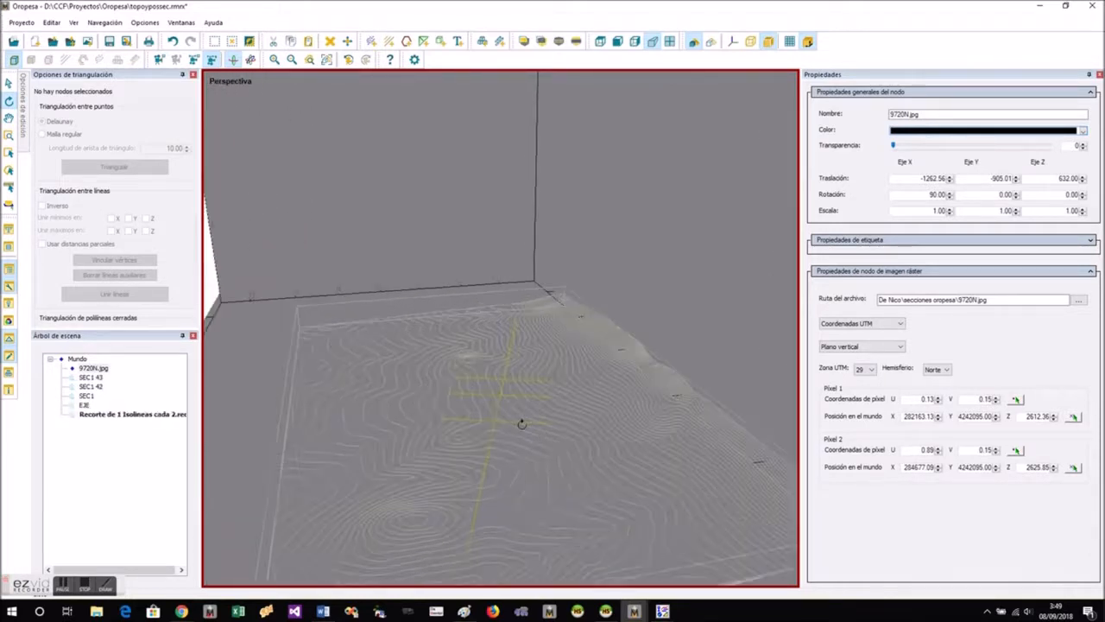
pyautogui.moveTo(521, 423); pyautogui.dragTo(413, 436)
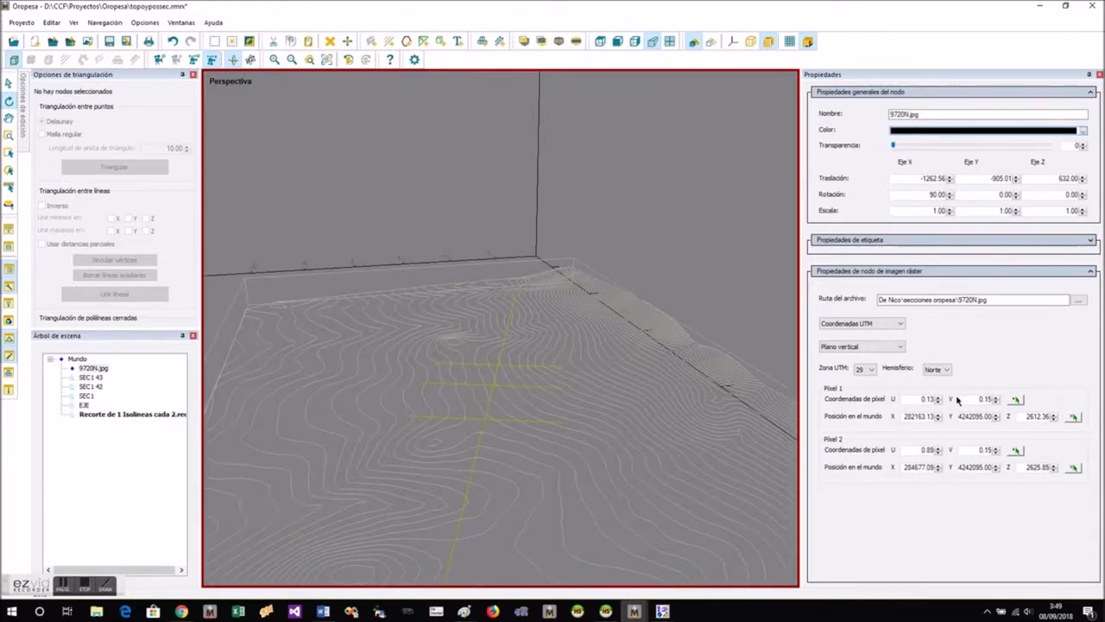
pyautogui.click(1072, 418)
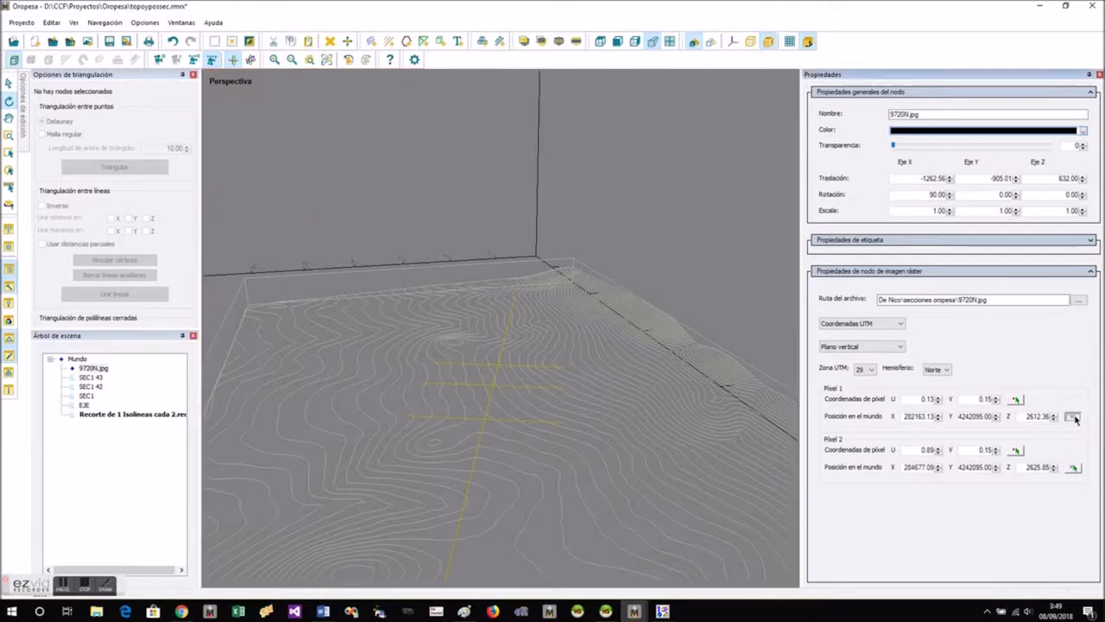
pyautogui.click(409, 421)
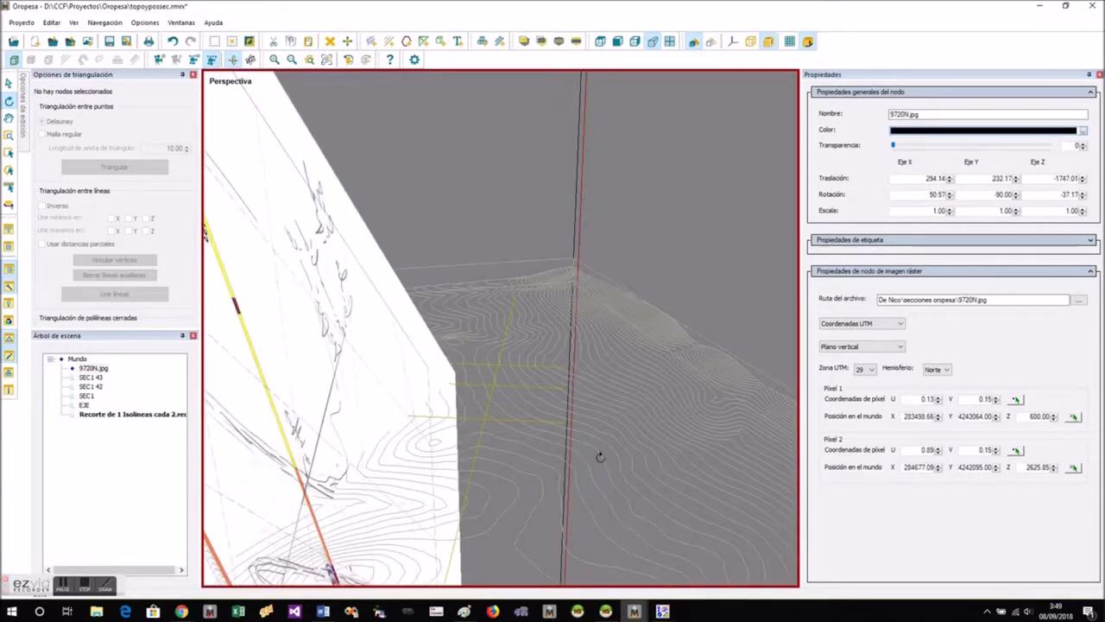
# Set the world position of Pixel 2 to the opposite, right-hand end of the same yellow section line.
pyautogui.click(1074, 467)
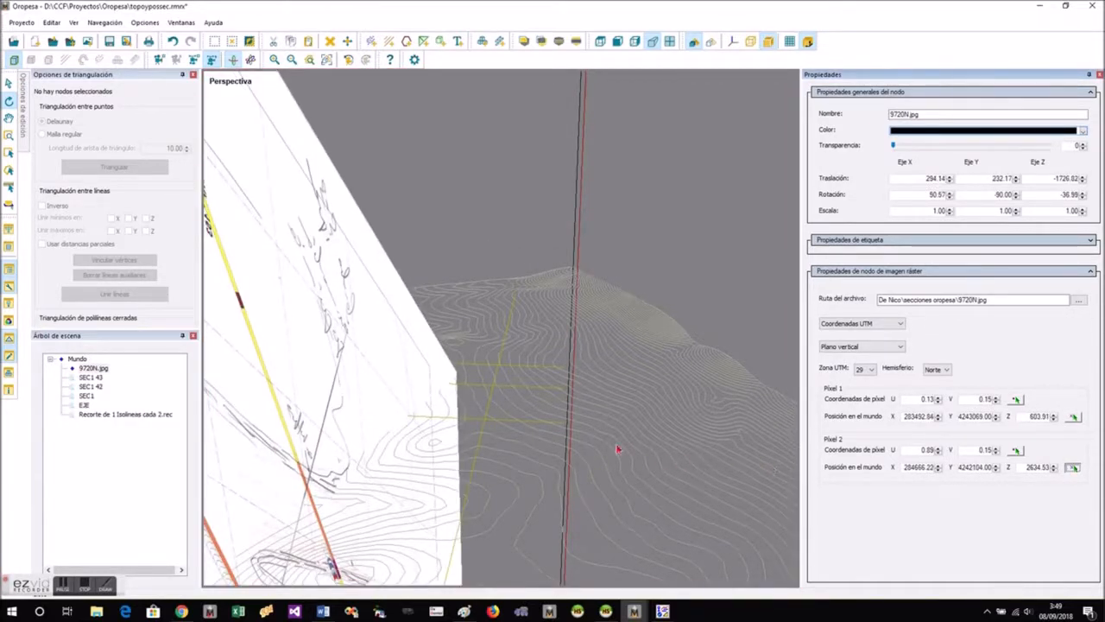
pyautogui.click(563, 427)
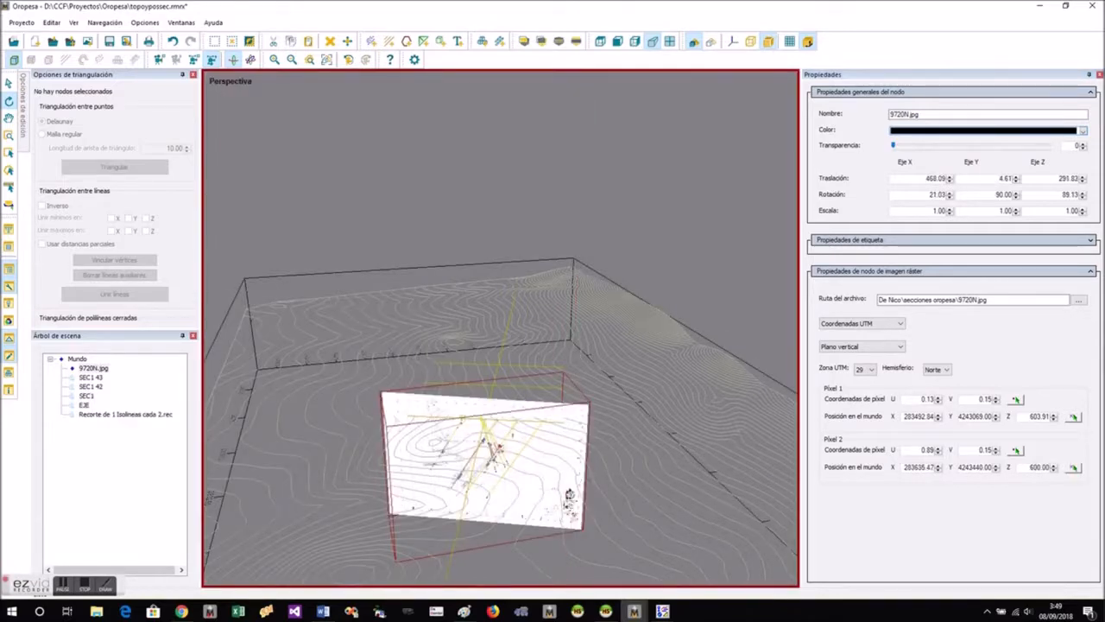
pyautogui.scroll(2, 488, 439)
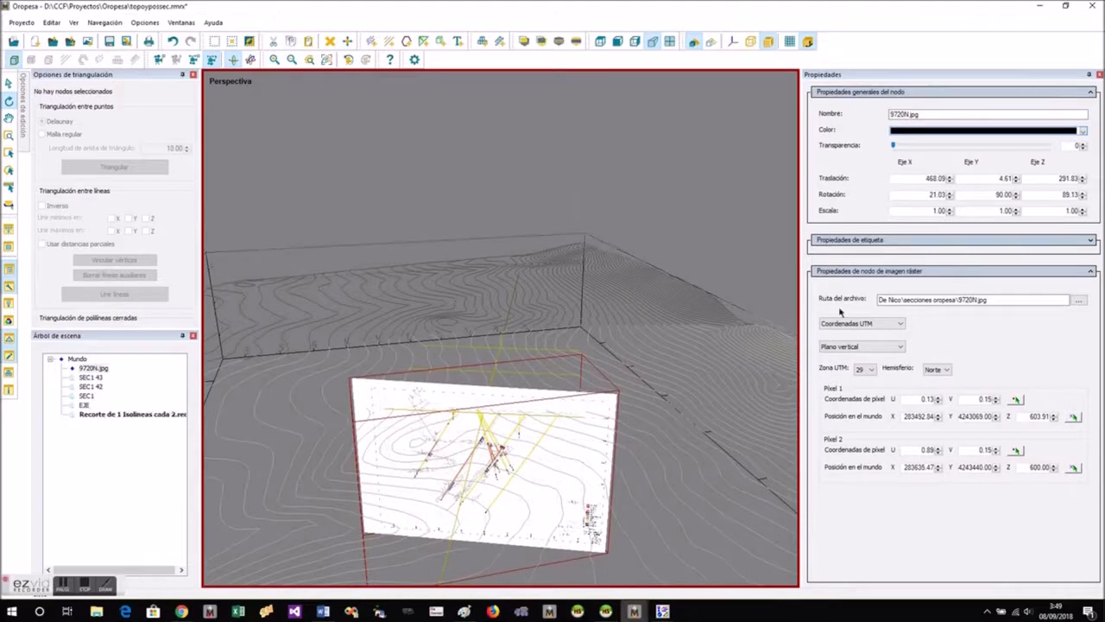
# Set the plane of the 9720N section image back to Plano vertical.
pyautogui.click(327, 60)
pyautogui.moveTo(423, 400); pyautogui.dragTo(448, 356)
pyautogui.scroll(3, 557, 341)
pyautogui.scroll(5, 284, 279)
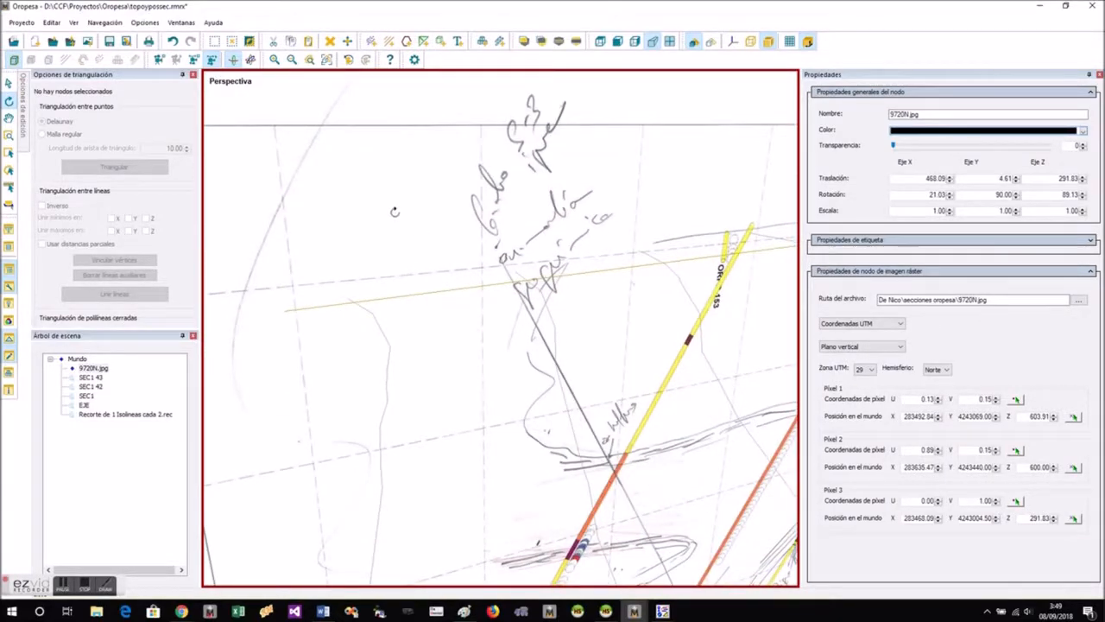
pyautogui.click(869, 346)
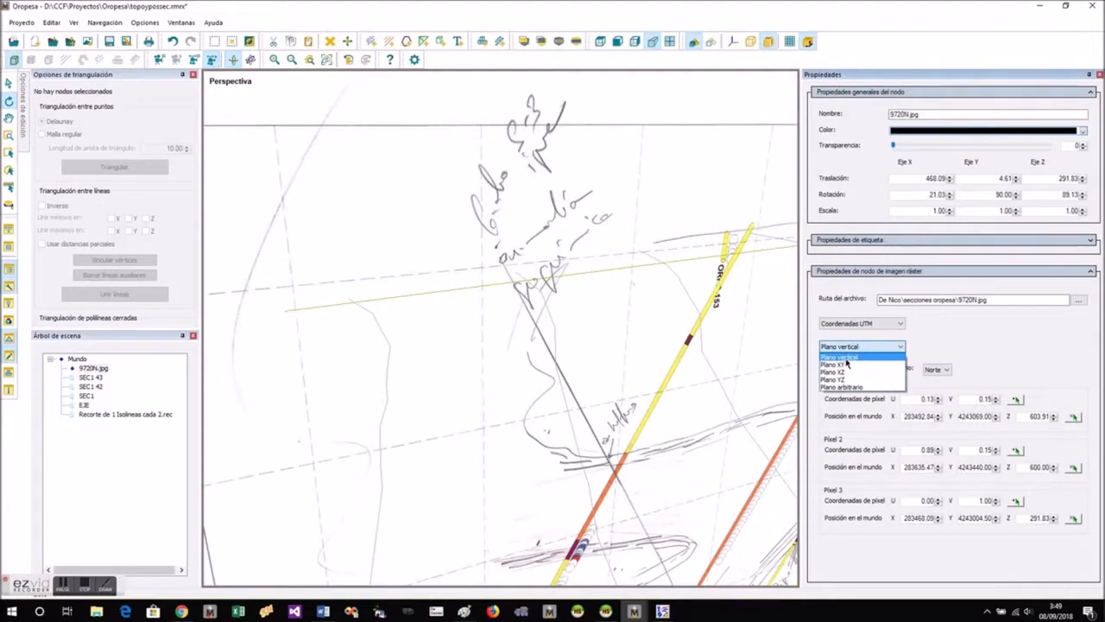
pyautogui.click(843, 356)
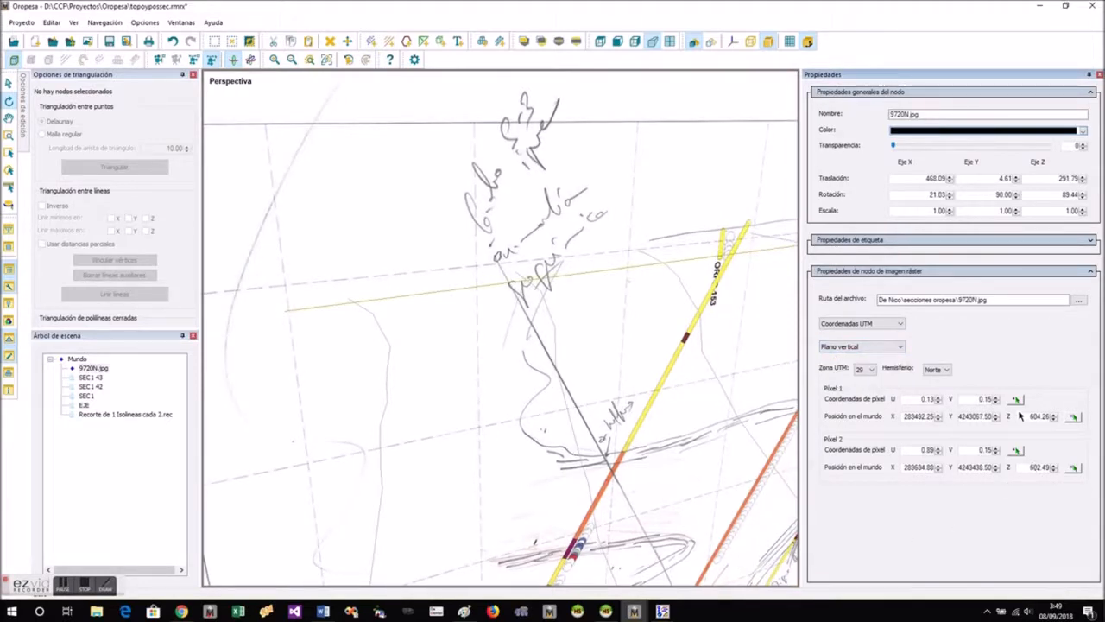
# Re-pick Pixel 1 at the first vertical grid line on the 600 elevation and match it to the yellow line's left end.
pyautogui.click(284, 284)
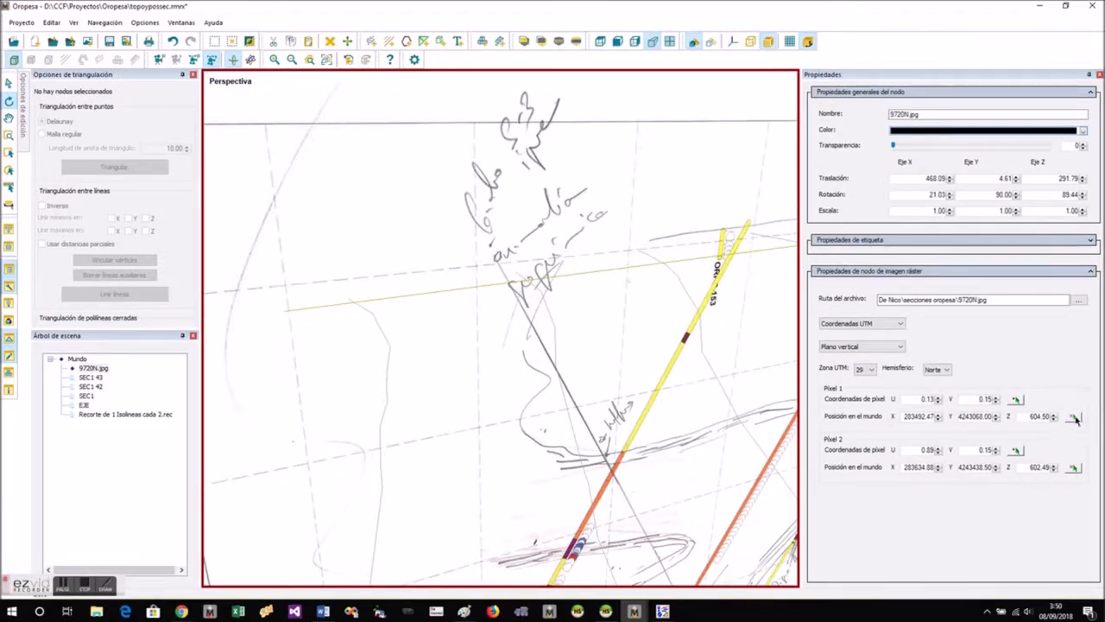
pyautogui.click(1075, 417)
pyautogui.click(288, 315)
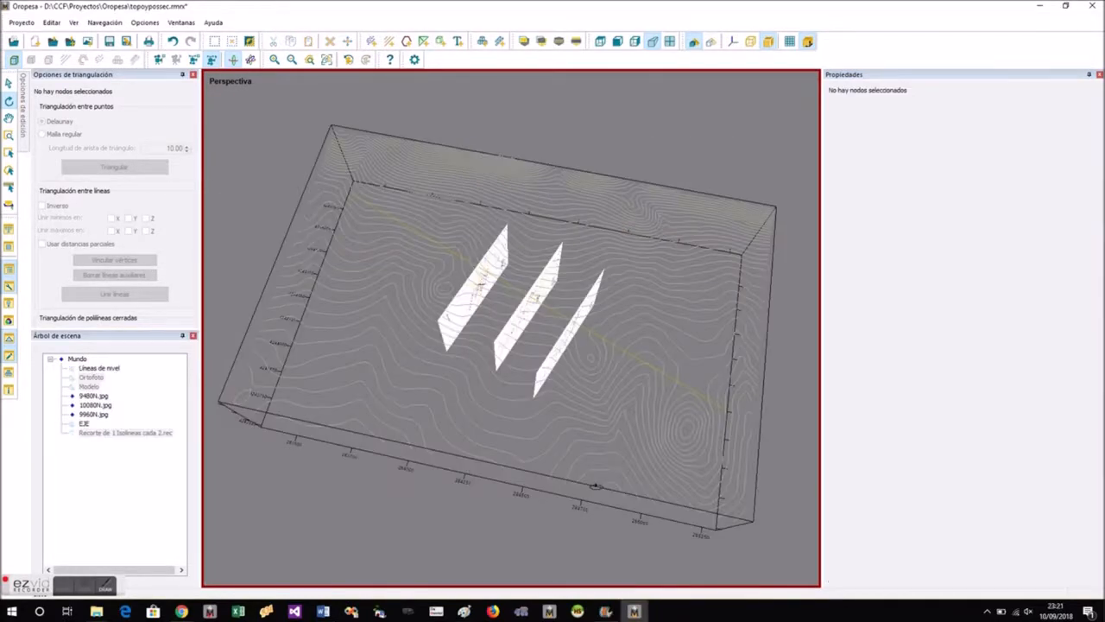
# Make the Ortofoto terrain visible in the scene with the three positioned Oropesa sections.
pyautogui.moveTo(595, 486); pyautogui.dragTo(378, 474)
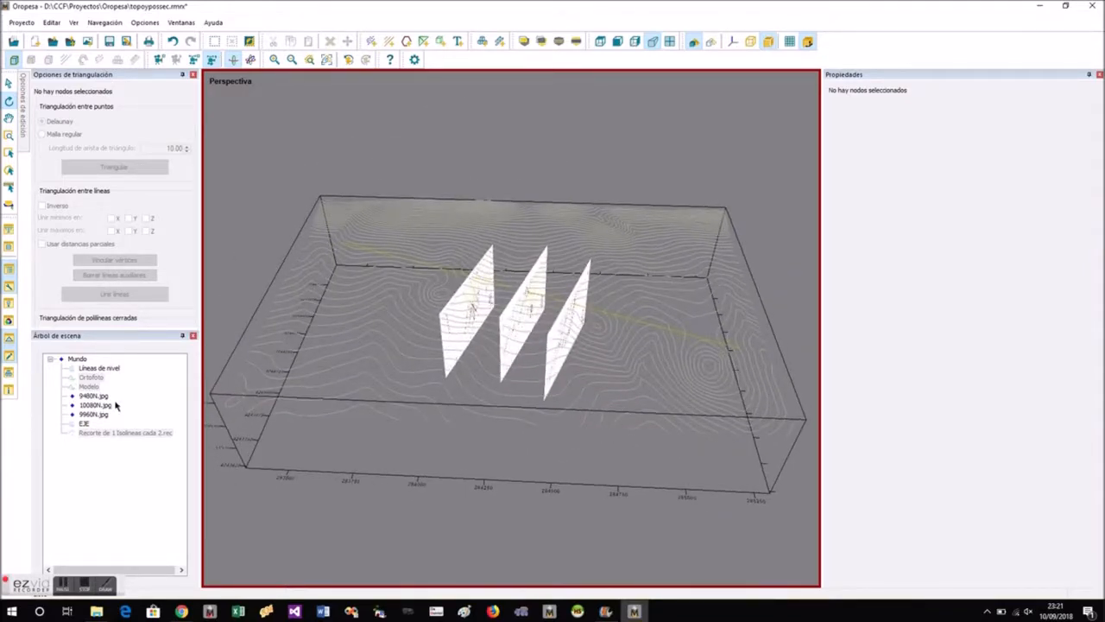
pyautogui.click(95, 379)
pyautogui.rightClick(95, 379)
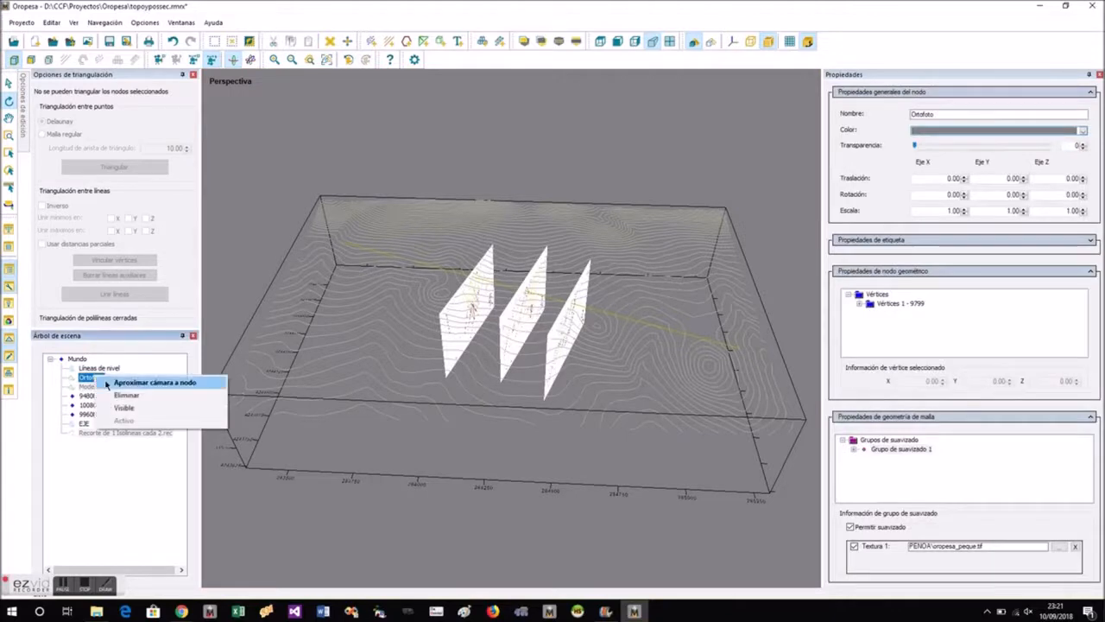
pyautogui.click(124, 407)
pyautogui.moveTo(461, 460); pyautogui.dragTo(345, 446)
# Make the Modelo ore body visible and examine how it intersects the 9480N, 9960N and 10080N sections.
pyautogui.click(90, 386)
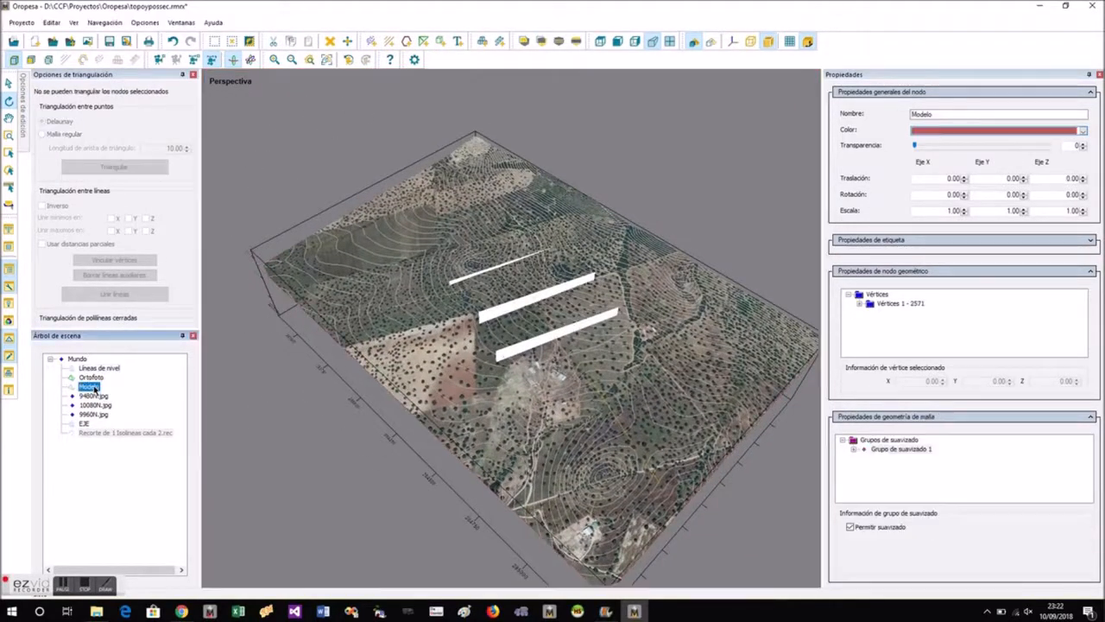
pyautogui.rightClick(91, 386)
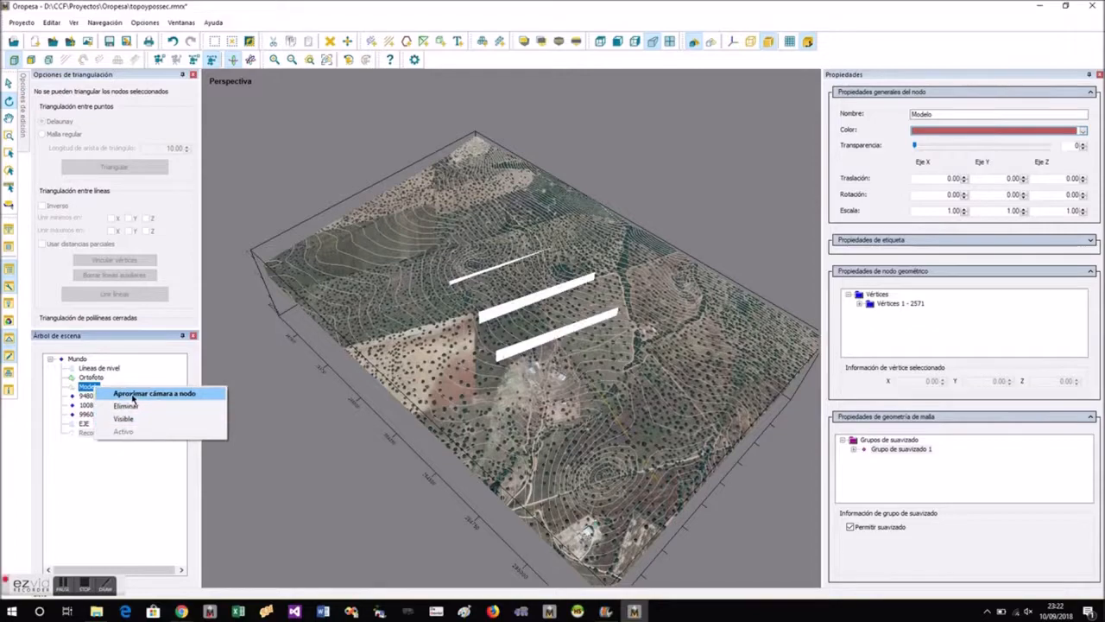
pyautogui.click(129, 420)
pyautogui.moveTo(406, 504); pyautogui.dragTo(512, 296)
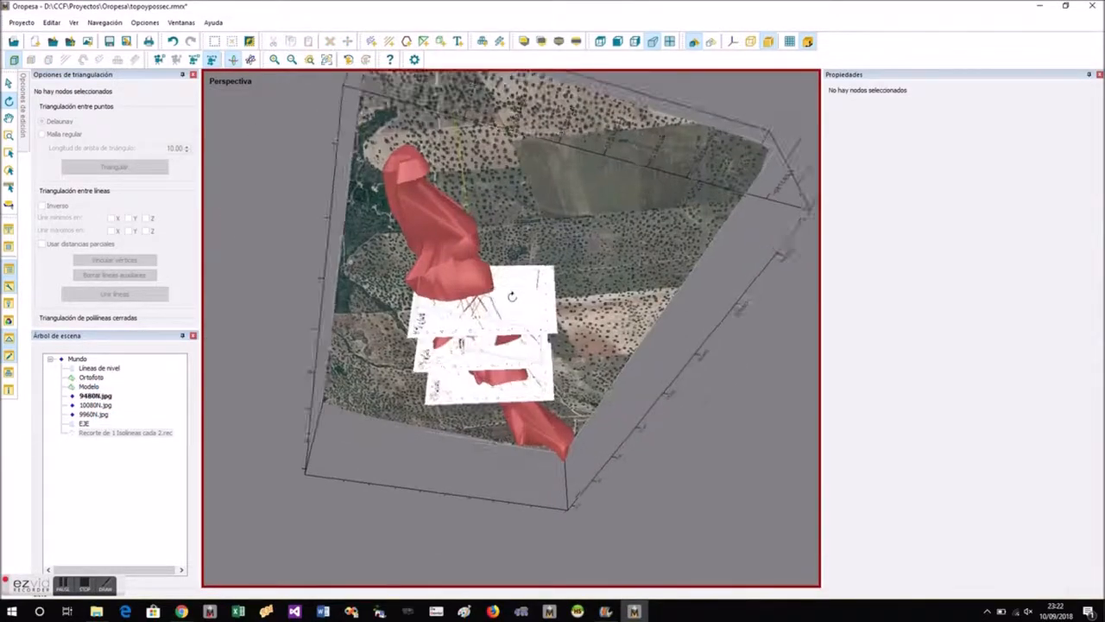
pyautogui.scroll(6, 512, 296)
pyautogui.moveTo(570, 379); pyautogui.dragTo(849, 383)
pyautogui.scroll(-3, 496, 320)
pyautogui.moveTo(486, 298); pyautogui.dragTo(645, 320)
pyautogui.scroll(-2, 645, 320)
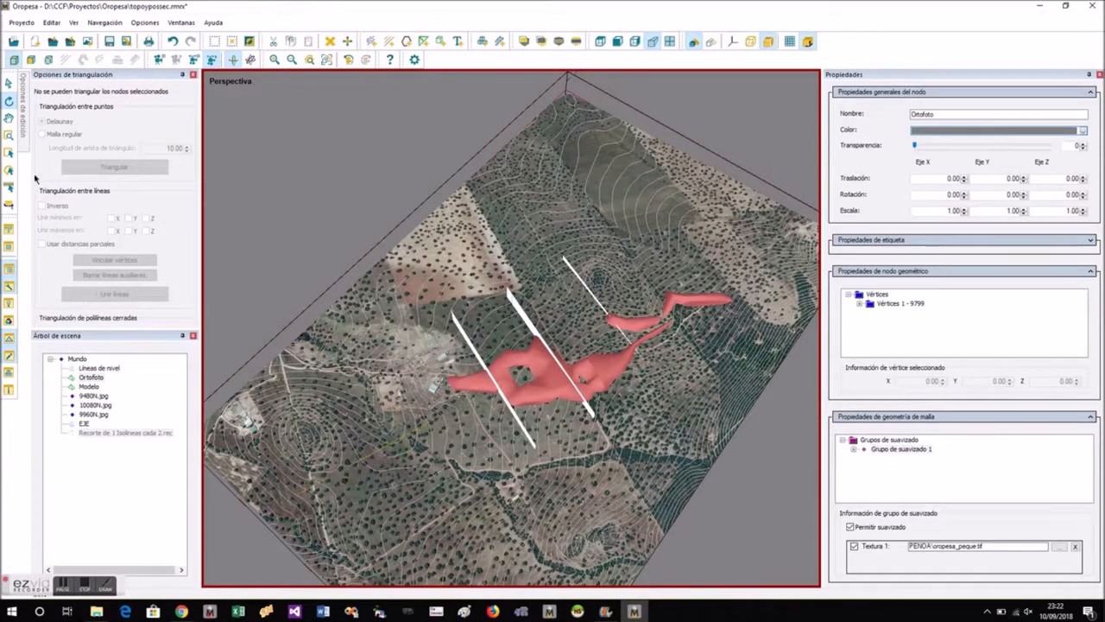
# Insert the image anomalia1.png from the Escritorio folder into the scene.
pyautogui.click(88, 42)
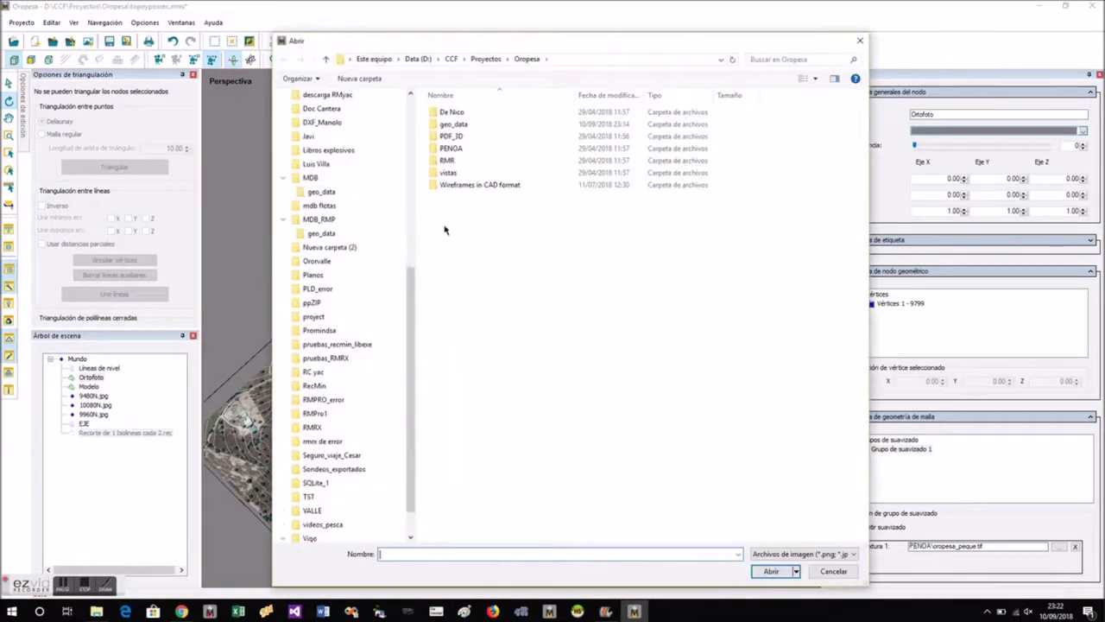
pyautogui.scroll(8, 411, 291)
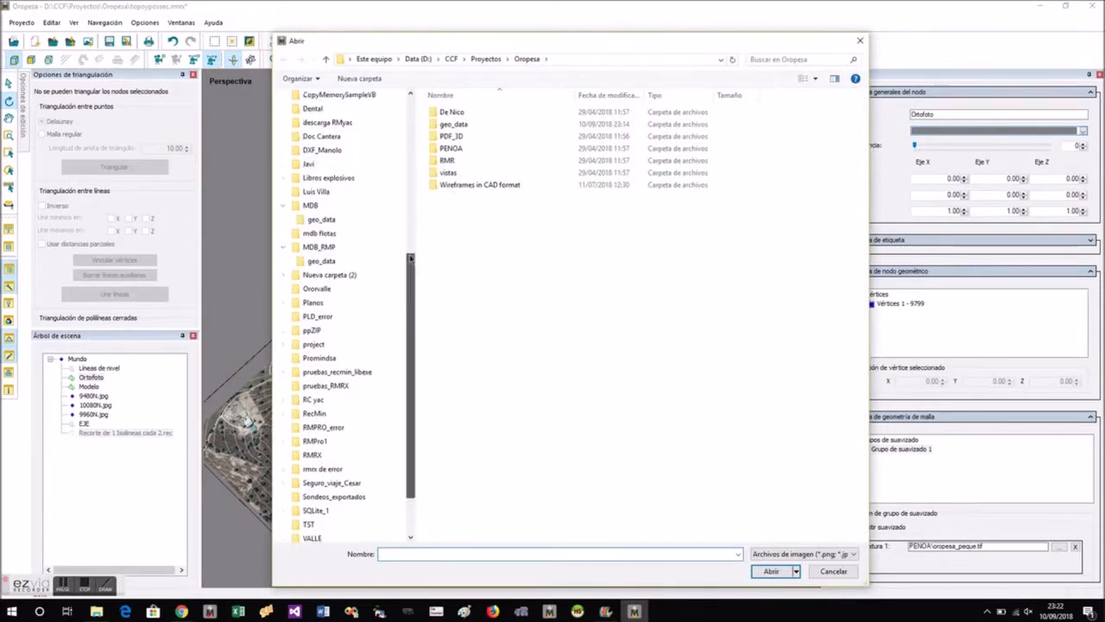
pyautogui.click(312, 243)
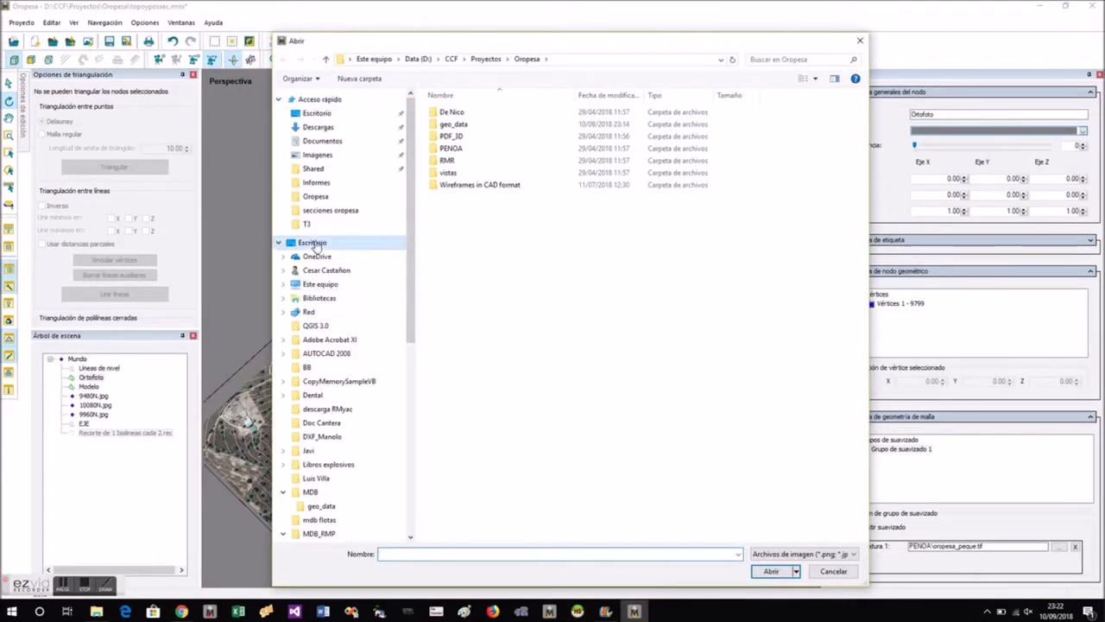
pyautogui.scroll(-5, 764, 416)
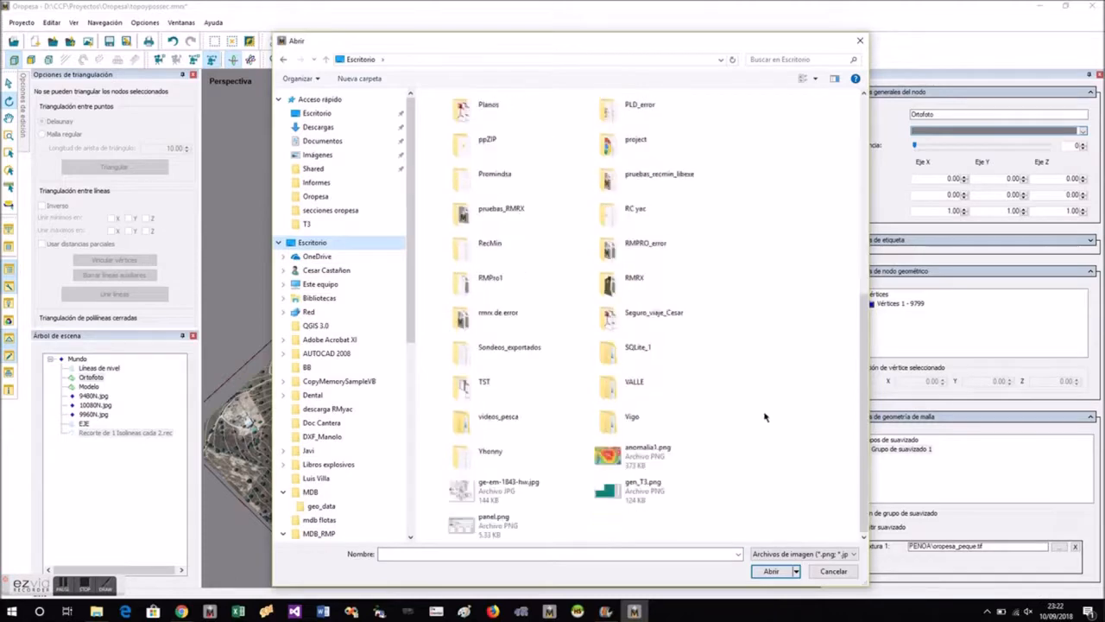
pyautogui.doubleClick(639, 455)
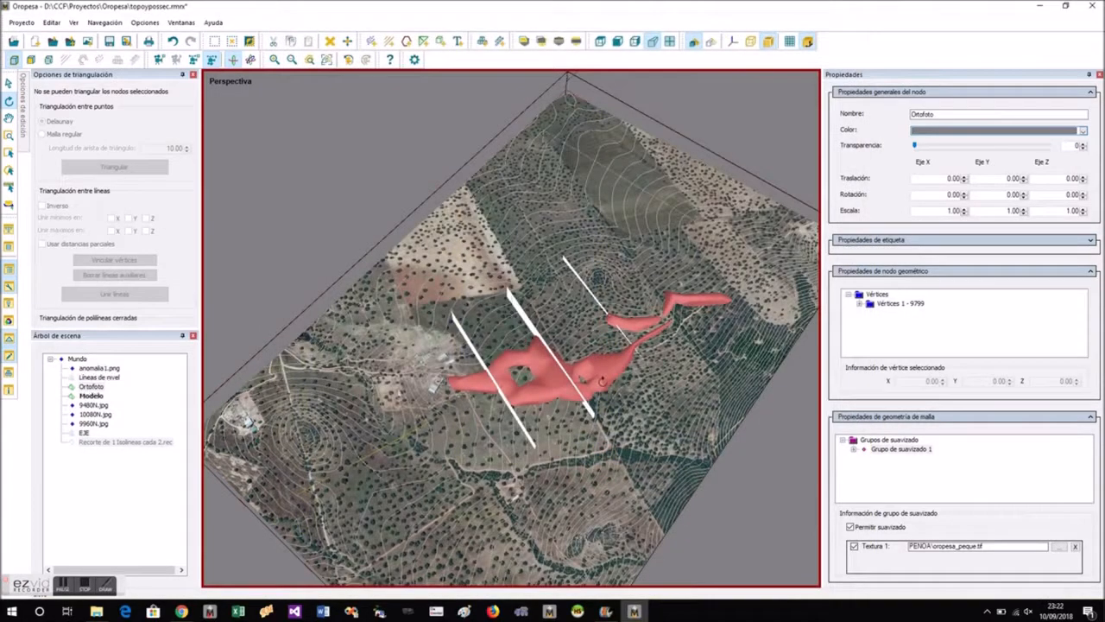
# Move the anomalia1.png image vertically upward so it lies above the terrain and the ore body.
pyautogui.moveTo(755, 501); pyautogui.dragTo(609, 272)
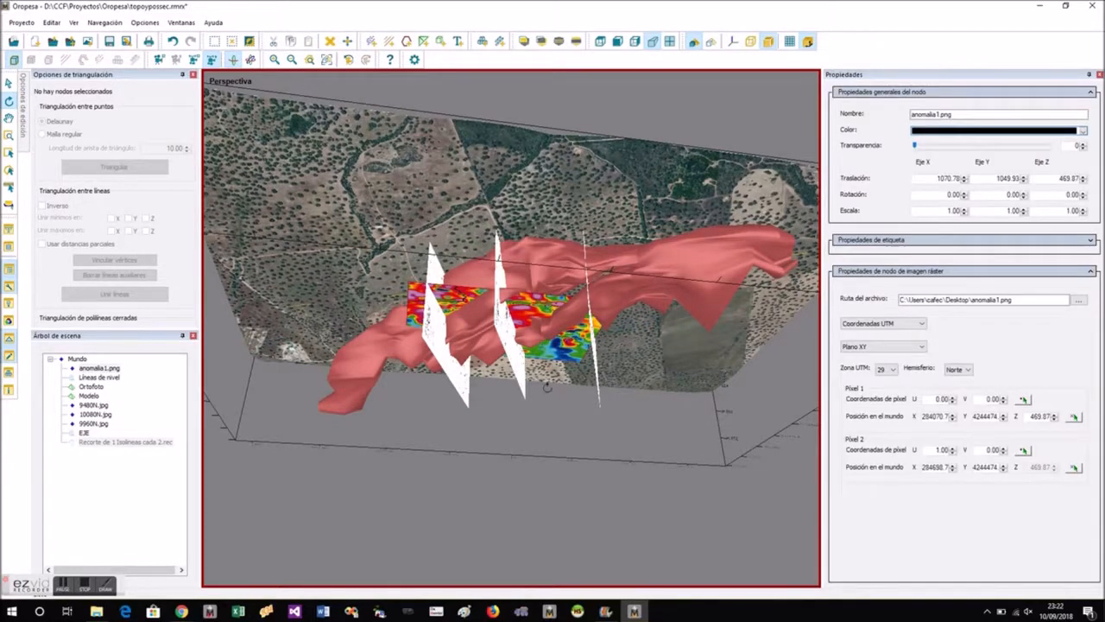
pyautogui.scroll(-5, 547, 388)
pyautogui.moveTo(547, 388); pyautogui.dragTo(537, 367)
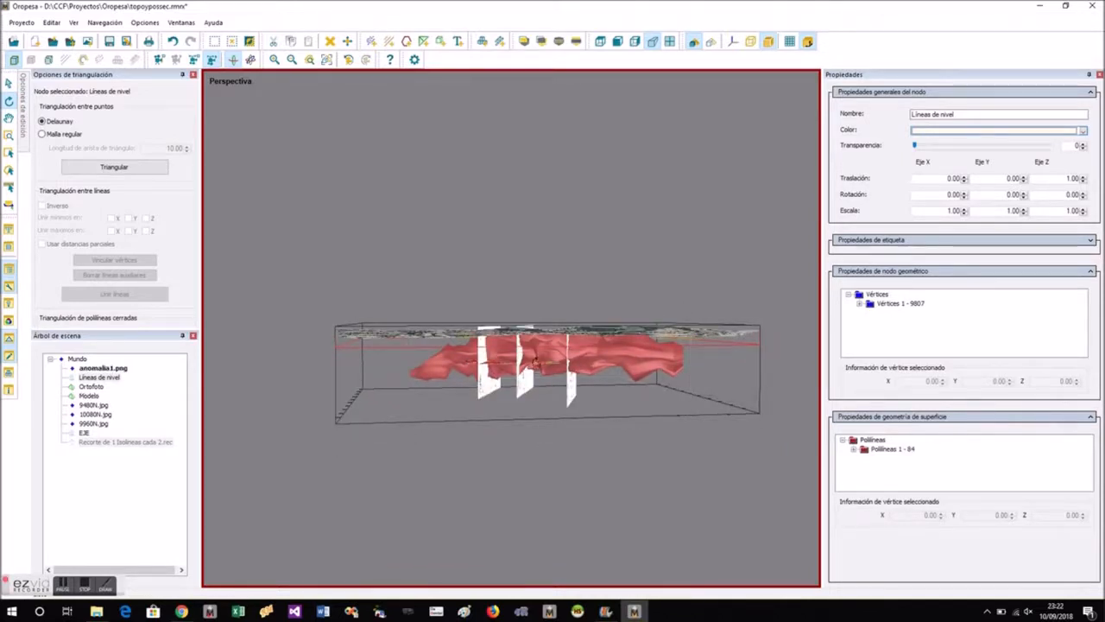
pyautogui.click(536, 362)
pyautogui.rightClick(536, 362)
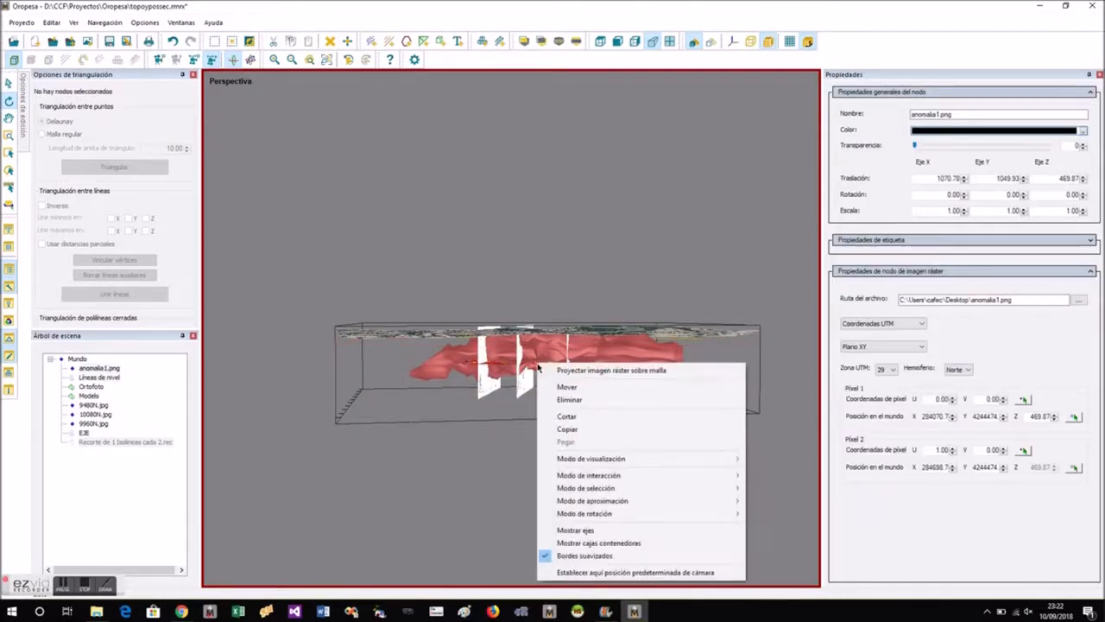
pyautogui.click(562, 388)
pyautogui.moveTo(560, 446); pyautogui.dragTo(568, 427)
pyautogui.click(607, 446)
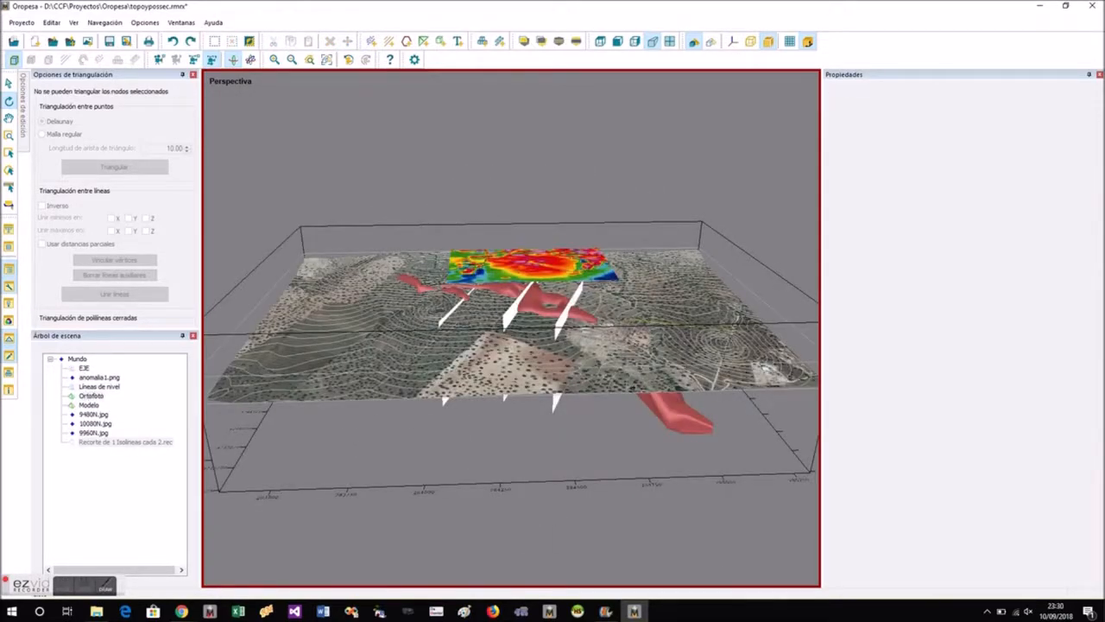
# Hide EJE, Ortofoto and the section images 9480N.jpg, 10080N.jpg and 9960N.jpg.
pyautogui.moveTo(509, 354); pyautogui.dragTo(475, 337)
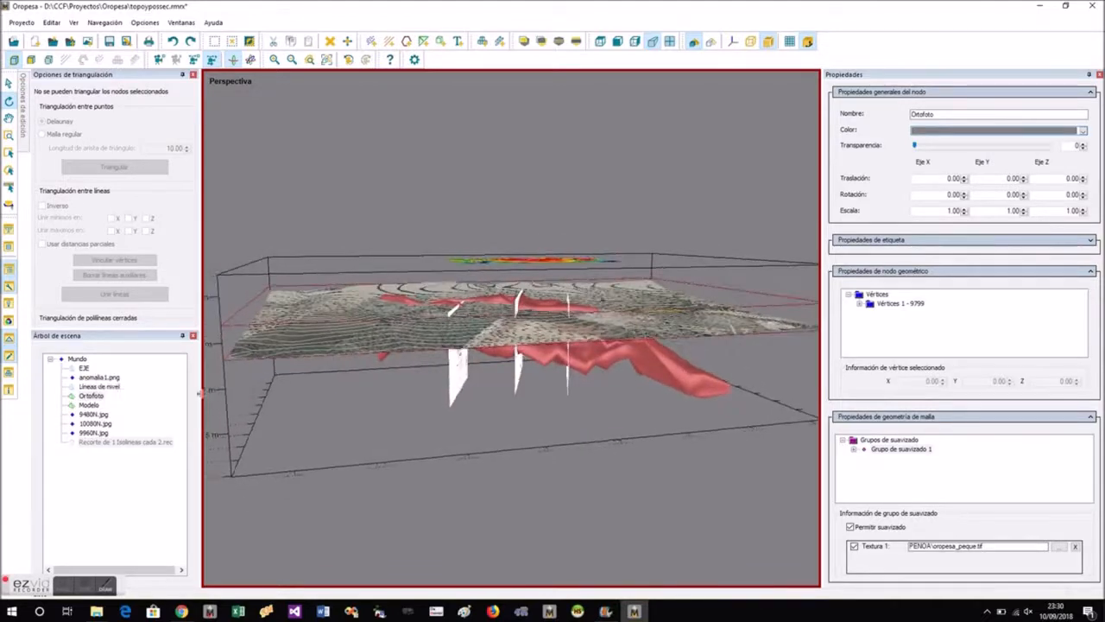
pyautogui.click(94, 396)
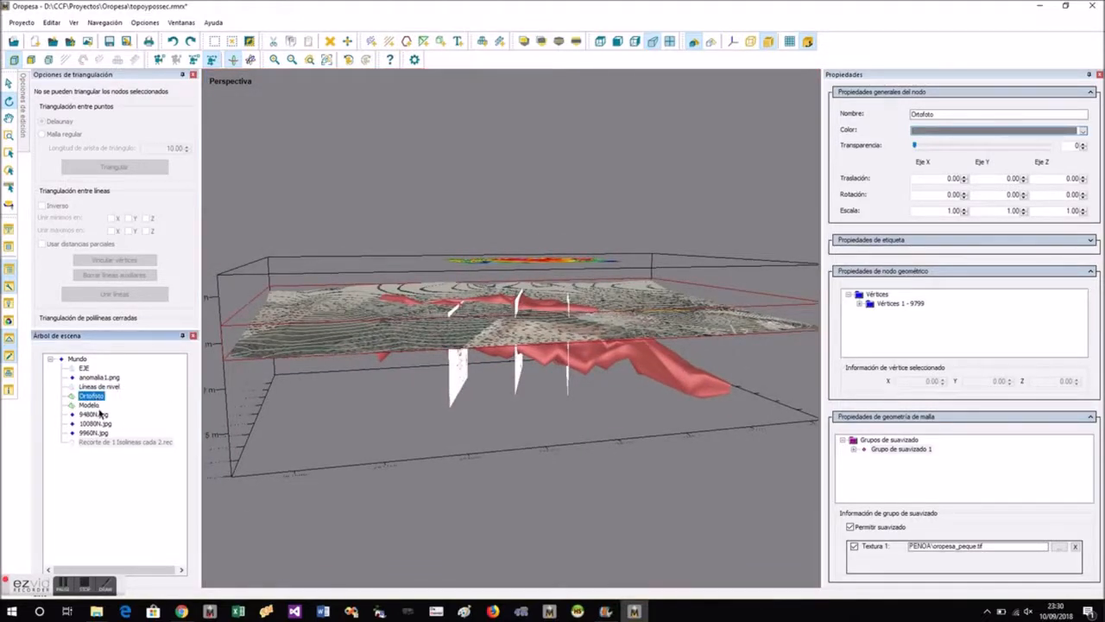
pyautogui.keyDown('ctrl'); pyautogui.click(95, 415); pyautogui.keyUp('ctrl')
pyautogui.keyDown('ctrl'); pyautogui.click(97, 424); pyautogui.keyUp('ctrl')
pyautogui.keyDown('ctrl'); pyautogui.click(96, 433); pyautogui.keyUp('ctrl')
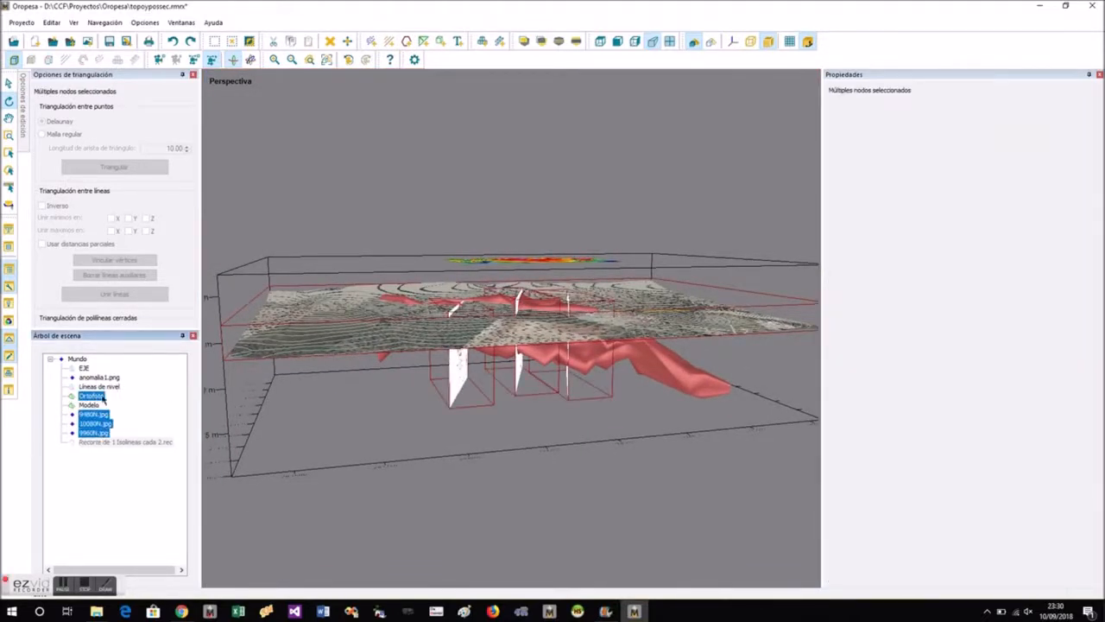
pyautogui.rightClick(84, 371)
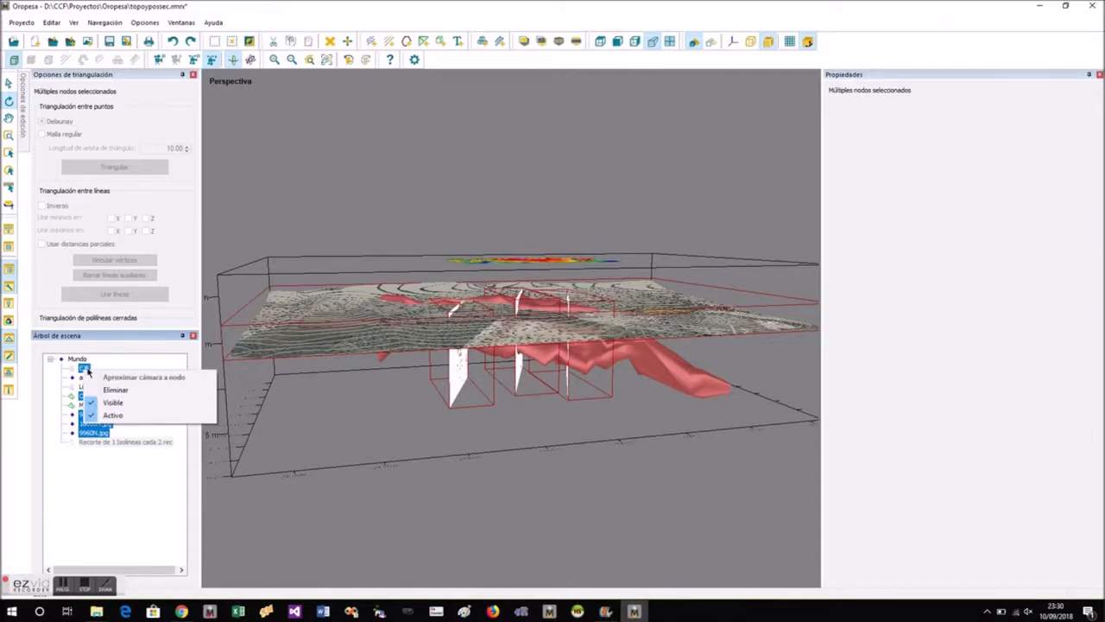
pyautogui.click(111, 406)
pyautogui.moveTo(392, 458); pyautogui.dragTo(325, 409)
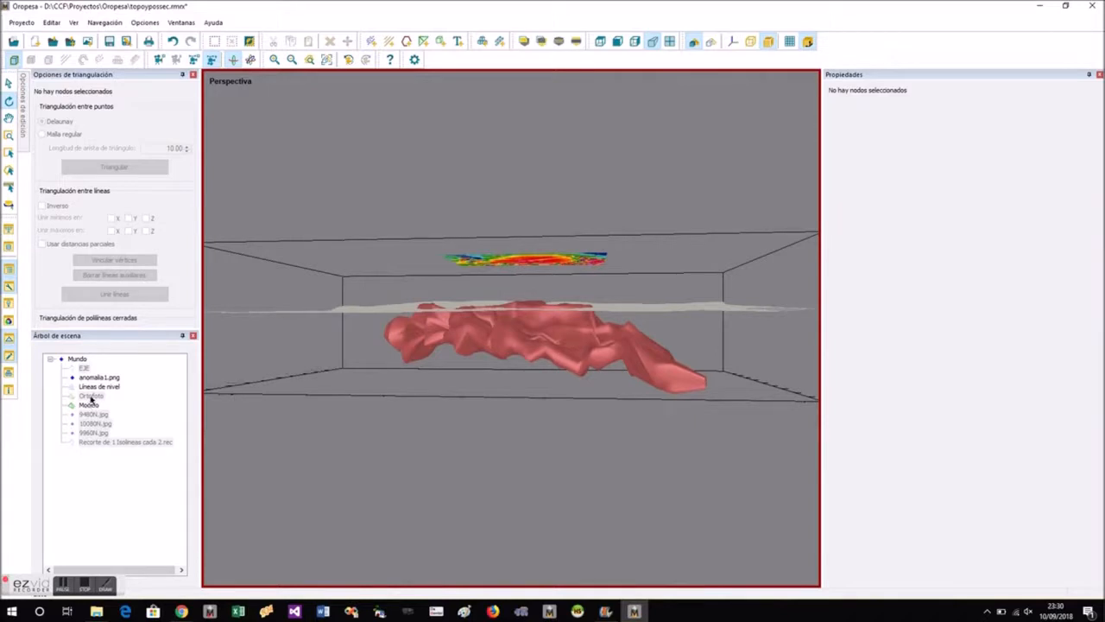
# Make the Ortofoto visible again and hide the Modelo ore body, leaving the terrain under the anomaly map.
pyautogui.click(91, 396)
pyautogui.rightClick(92, 399)
pyautogui.click(111, 432)
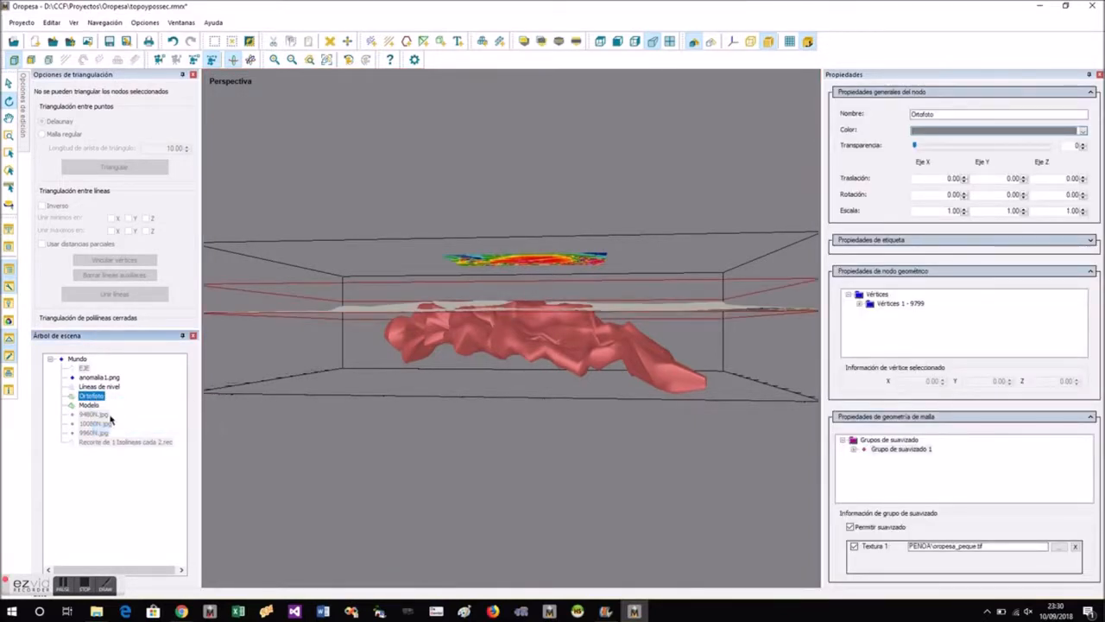
pyautogui.click(102, 409)
pyautogui.rightClick(100, 410)
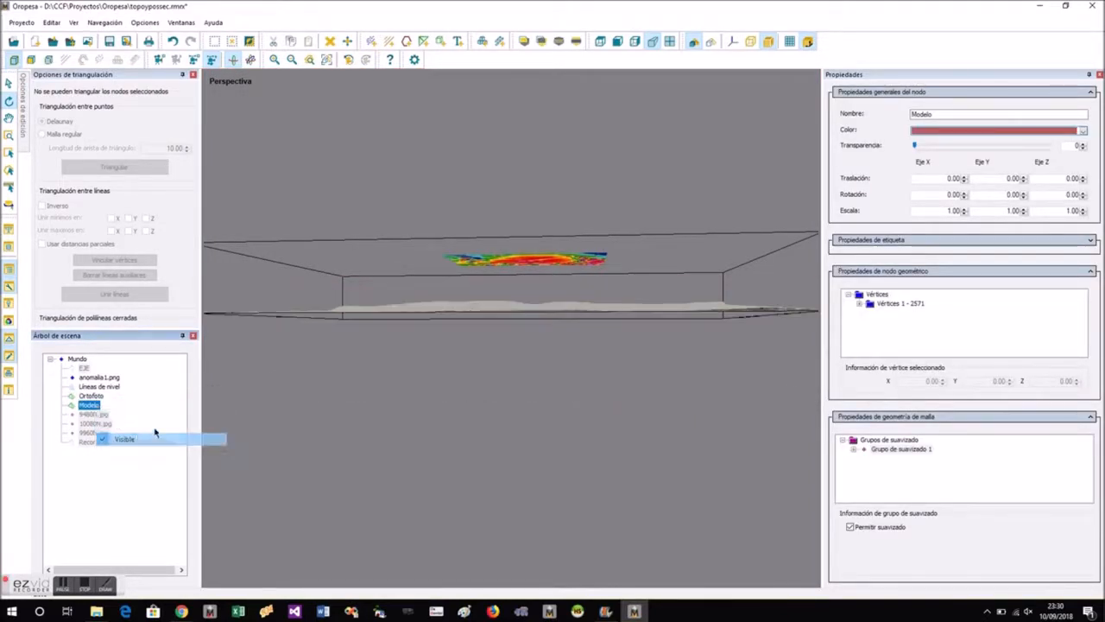
pyautogui.click(207, 436)
pyautogui.click(446, 405)
pyautogui.moveTo(446, 405); pyautogui.dragTo(495, 487)
# Set the Z scale of the Líneas de nivel contour lines to 4.
pyautogui.click(99, 387)
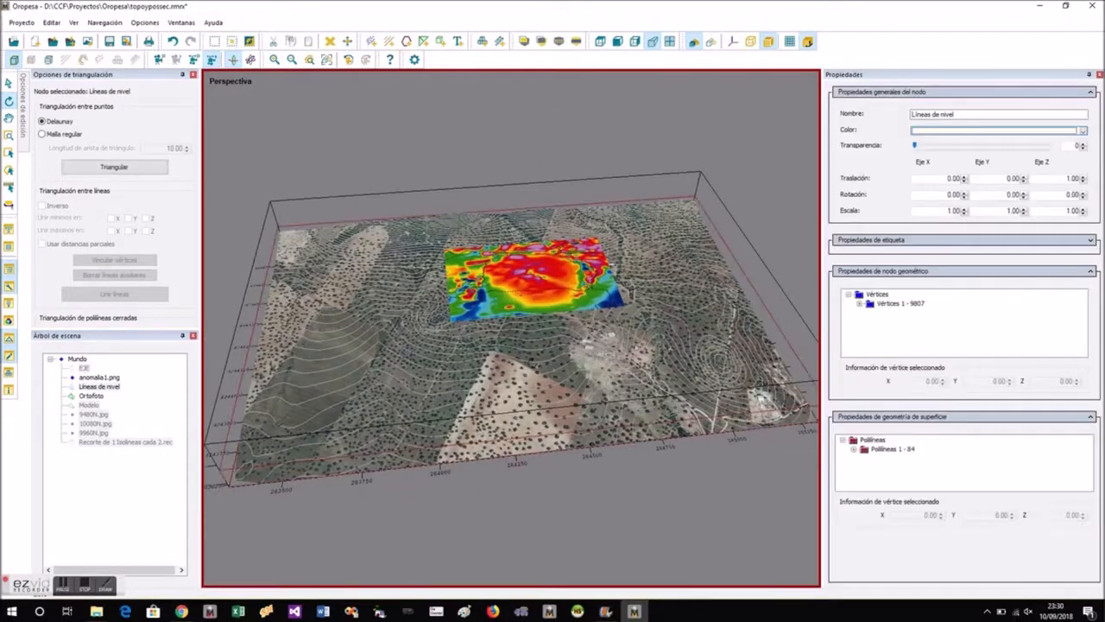
pyautogui.click(1084, 211)
pyautogui.click(1084, 210)
pyautogui.click(1085, 211)
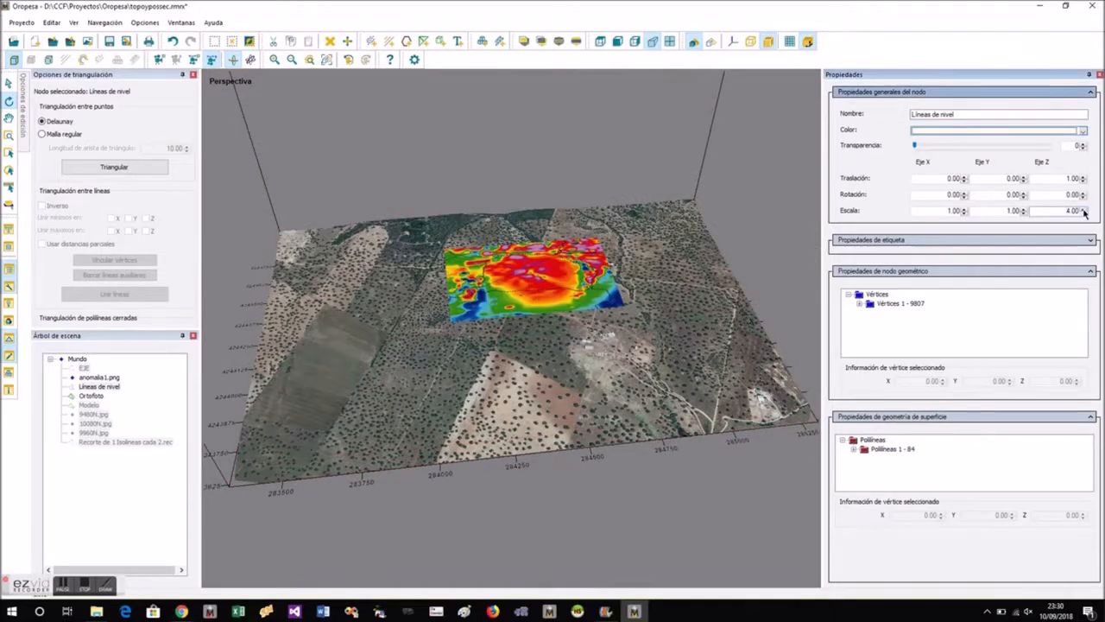
# Set the Z scale of the Ortofoto terrain to 4 and fit the whole scene in the view.
pyautogui.click(688, 363)
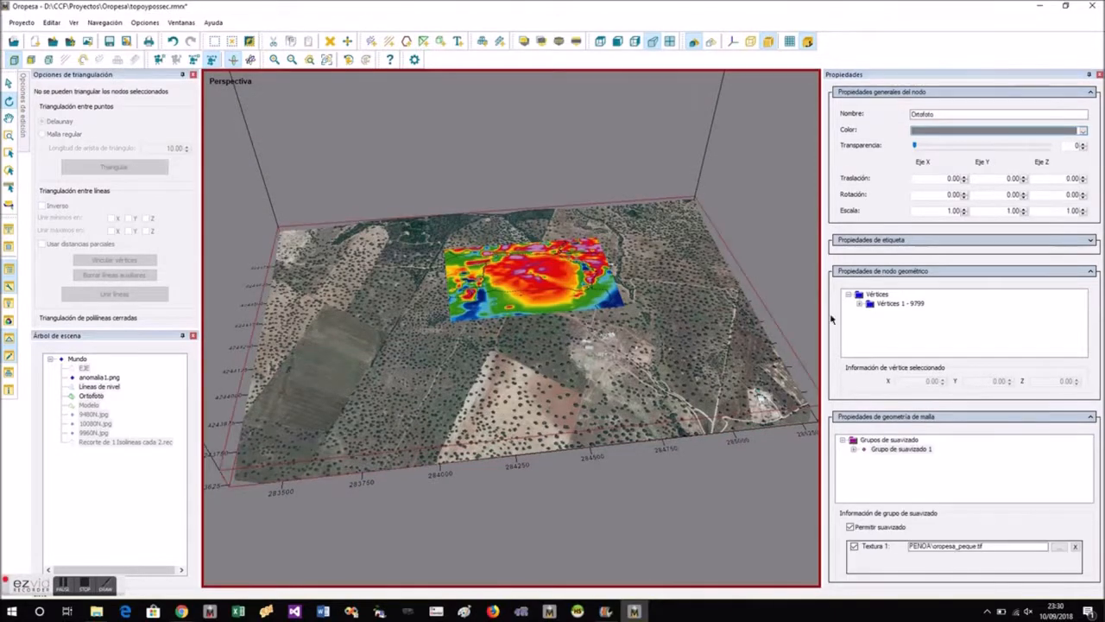
pyautogui.click(1085, 211)
pyautogui.click(1084, 211)
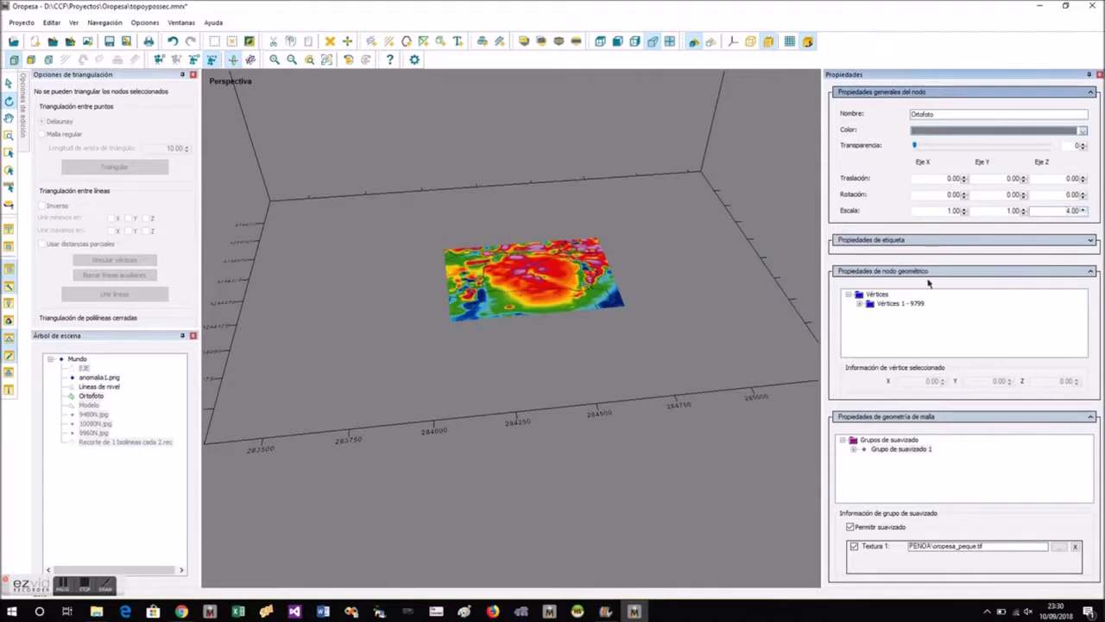
pyautogui.click(327, 62)
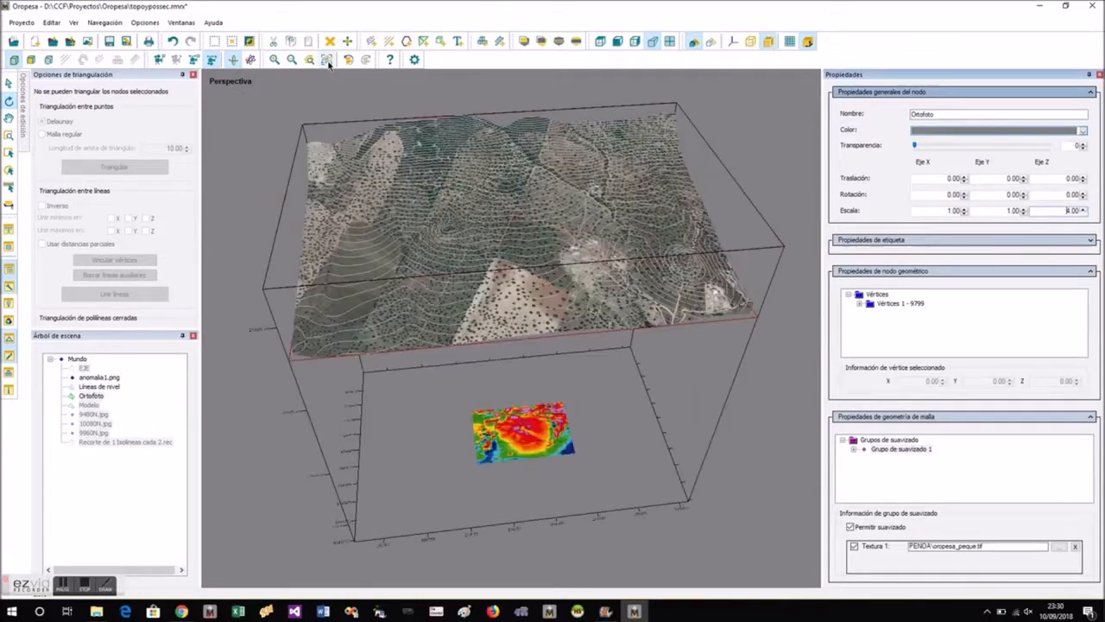
# Move the anomalia1.png image upward from below the terrain to a Z translation of about 2477.
pyautogui.moveTo(547, 367); pyautogui.dragTo(571, 358)
pyautogui.moveTo(577, 486); pyautogui.dragTo(607, 571)
pyautogui.click(99, 377)
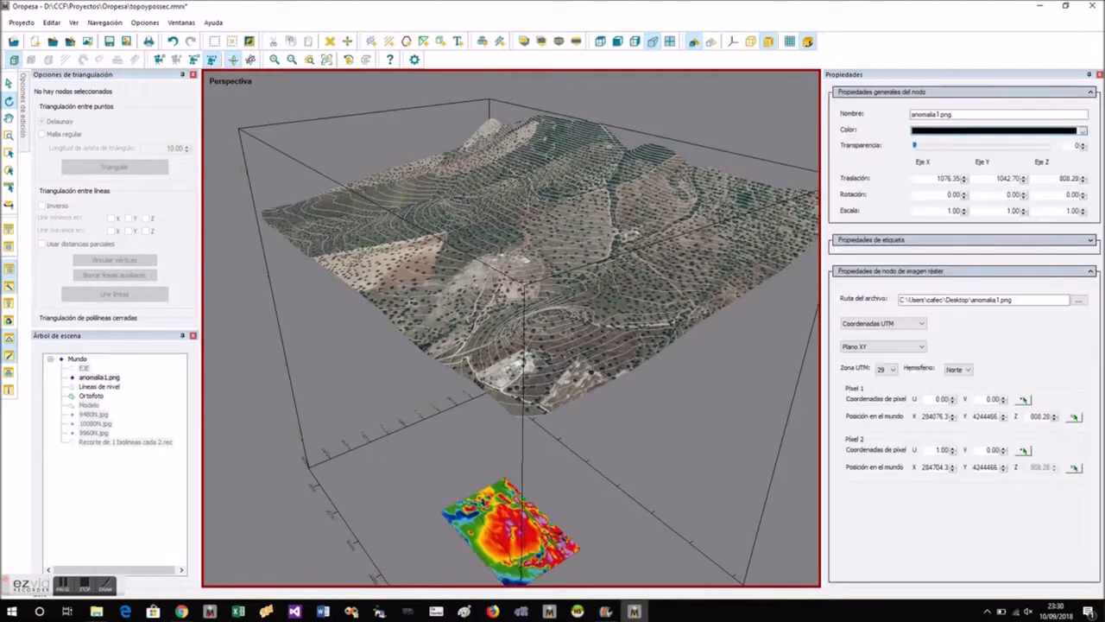
pyautogui.moveTo(546, 545); pyautogui.dragTo(640, 552)
pyautogui.rightClick(561, 526)
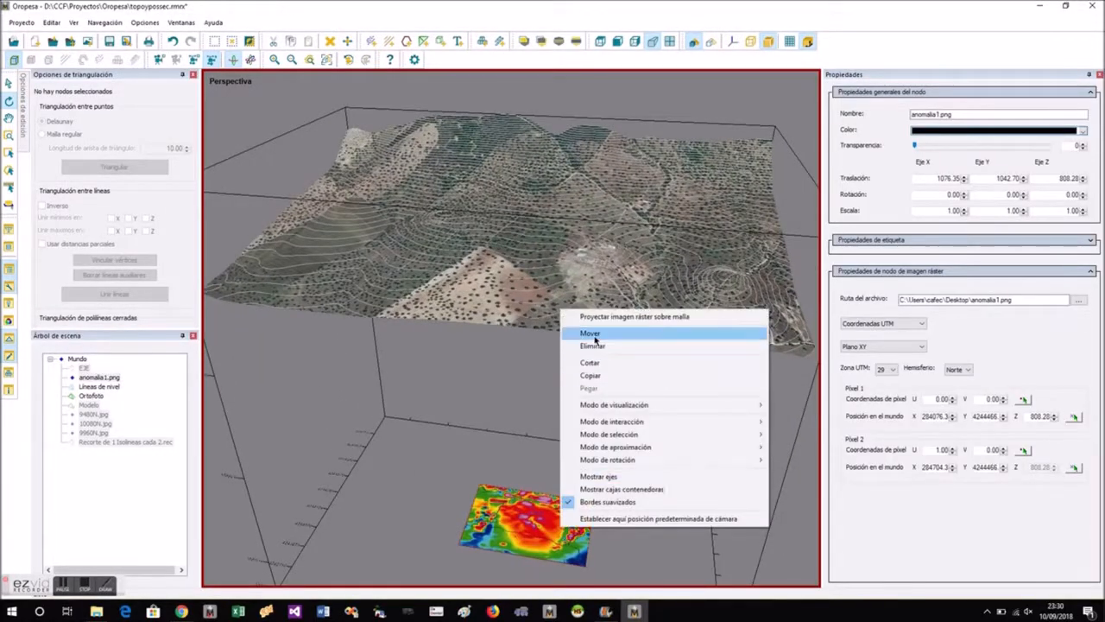
pyautogui.click(595, 335)
pyautogui.moveTo(548, 501); pyautogui.dragTo(537, 238)
pyautogui.click(374, 343)
pyautogui.moveTo(374, 343); pyautogui.dragTo(698, 483)
# Move anomalia1.png over the orthophoto terrain, to a translation of about X 1310, Y 1358, Z 2762.
pyautogui.click(434, 498)
pyautogui.rightClick(434, 492)
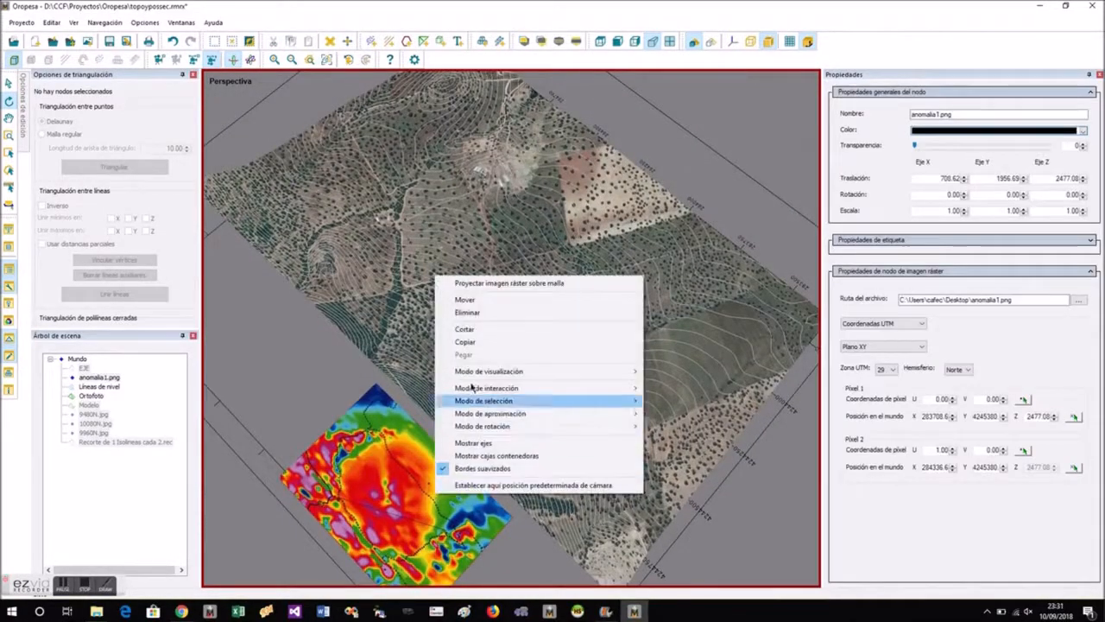
pyautogui.click(469, 300)
pyautogui.moveTo(454, 356); pyautogui.dragTo(419, 301)
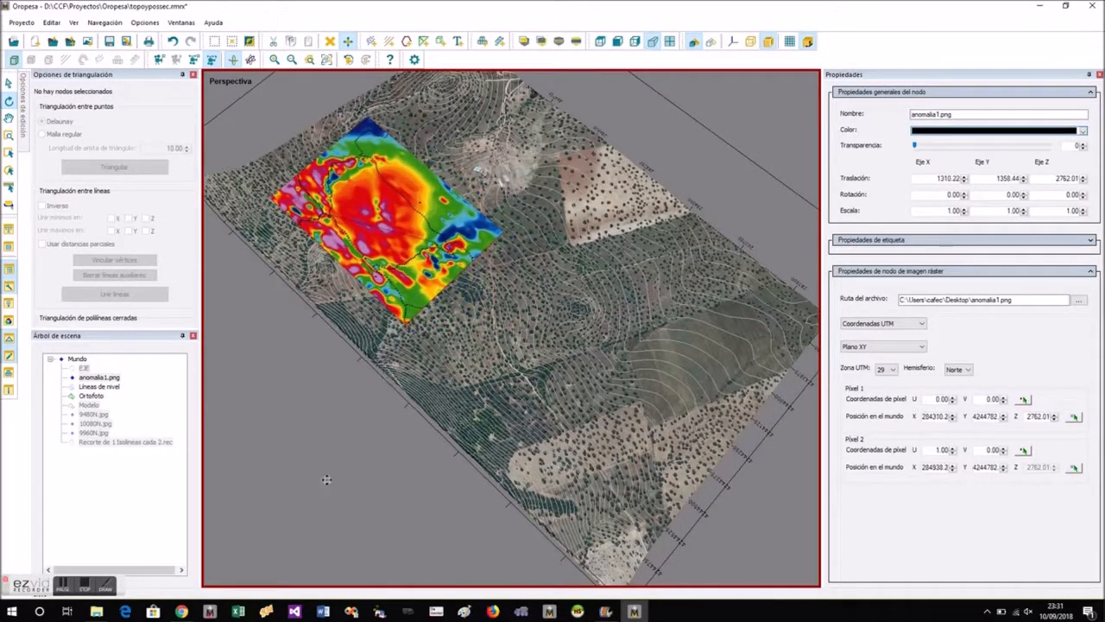
pyautogui.moveTo(479, 454); pyautogui.dragTo(439, 524)
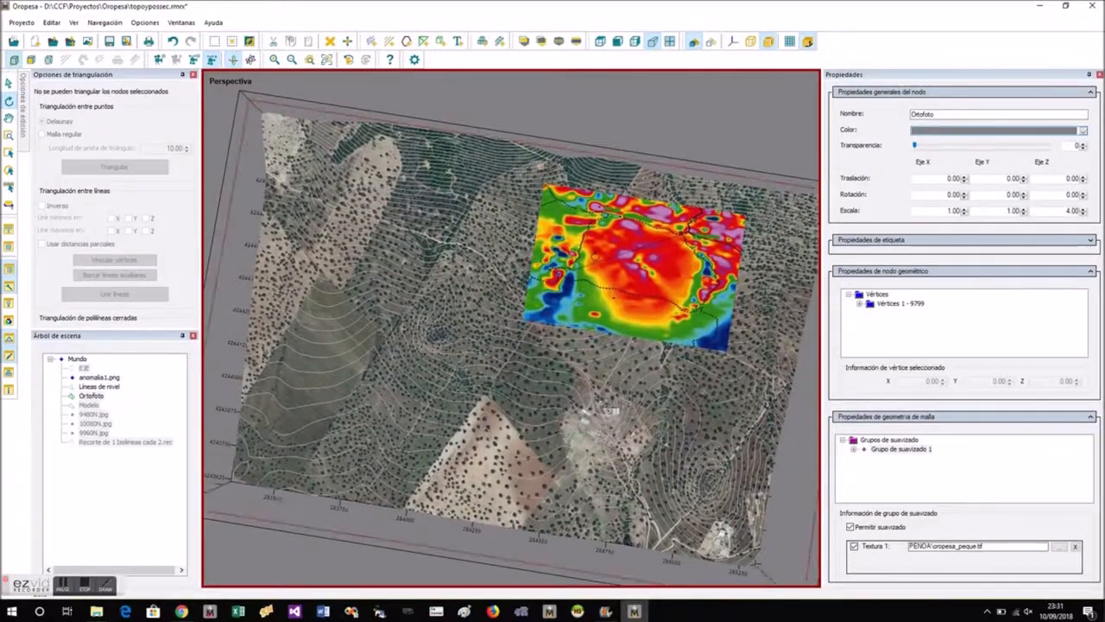
# Project the anomalia1.png raster image onto the Ortofoto terrain mesh.
pyautogui.scroll(4, 617, 319)
pyautogui.scroll(2, 617, 319)
pyautogui.scroll(-3, 307, 290)
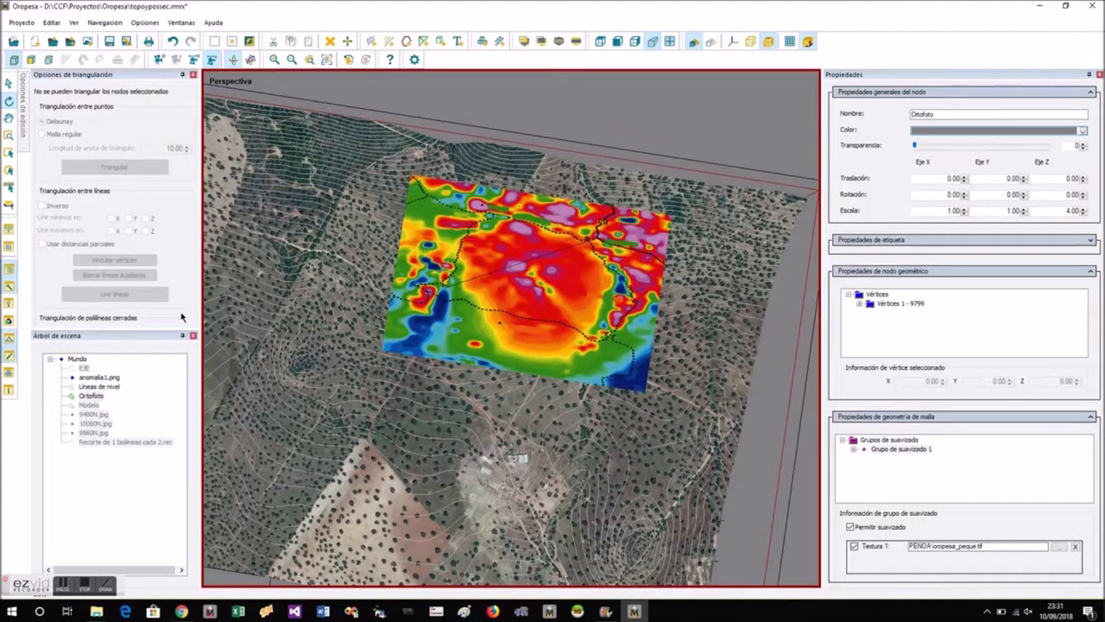
pyautogui.click(93, 378)
pyautogui.rightClick(693, 135)
pyautogui.click(728, 140)
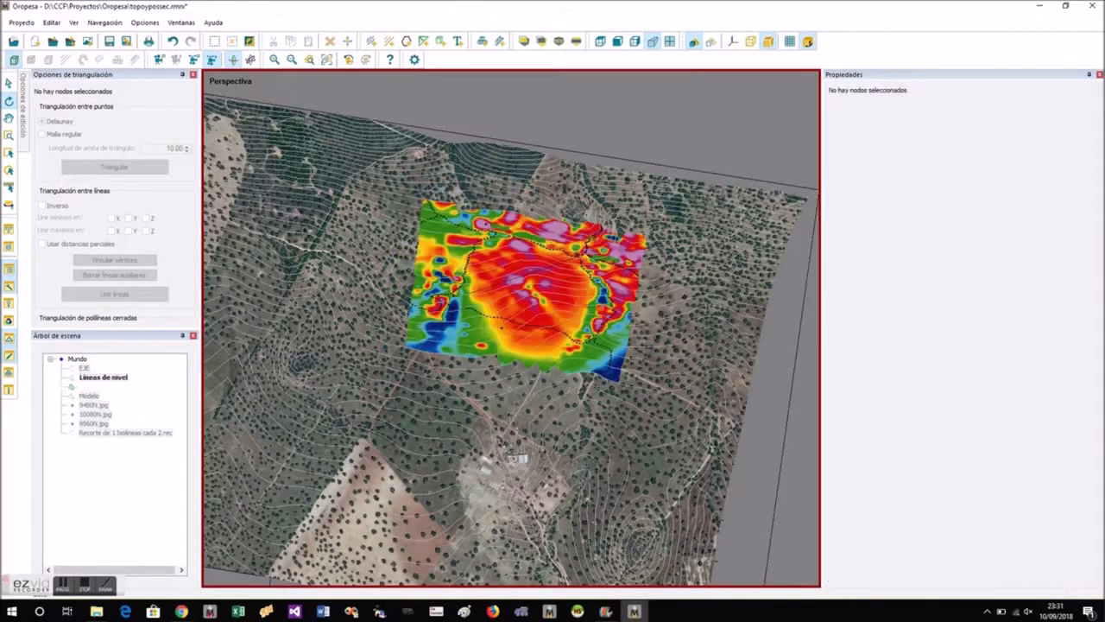
# Examine close up how the projected anomaly map fits the relief and orthophoto of the terrain mesh.
pyautogui.moveTo(483, 371); pyautogui.dragTo(323, 260)
pyautogui.scroll(5, 521, 249)
pyautogui.scroll(-4, 323, 261)
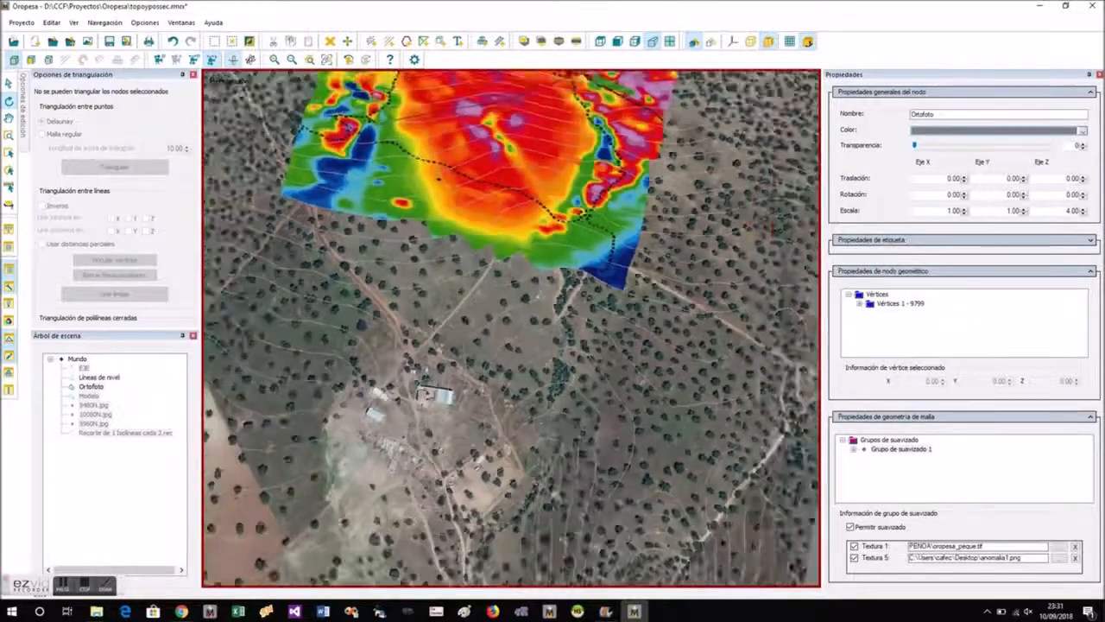
pyautogui.scroll(5, 450, 200)
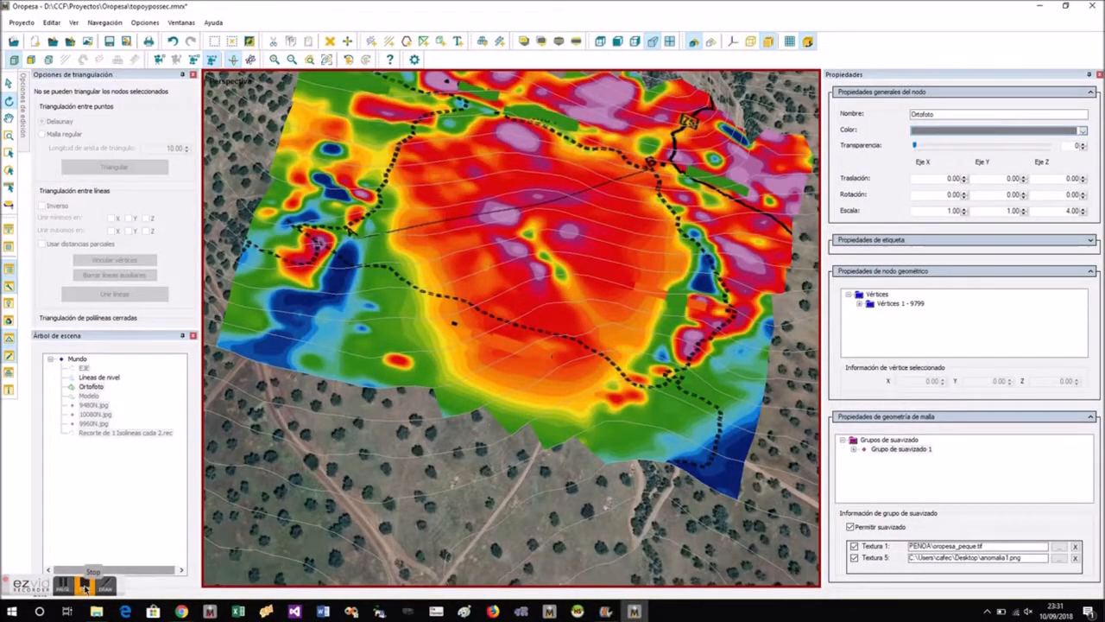
pyautogui.click(84, 587)
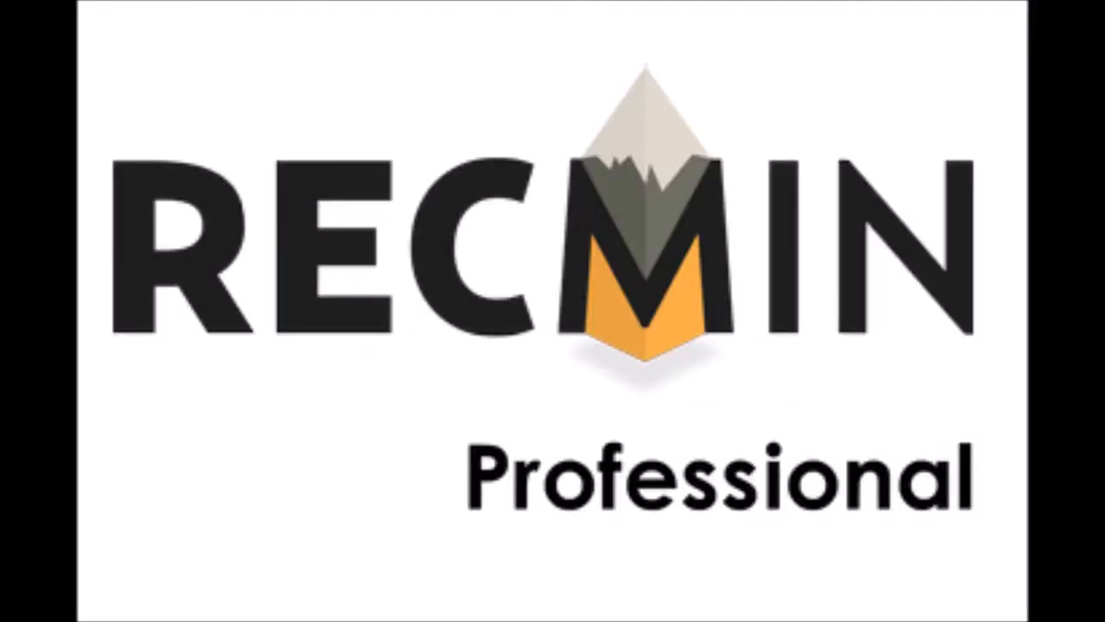